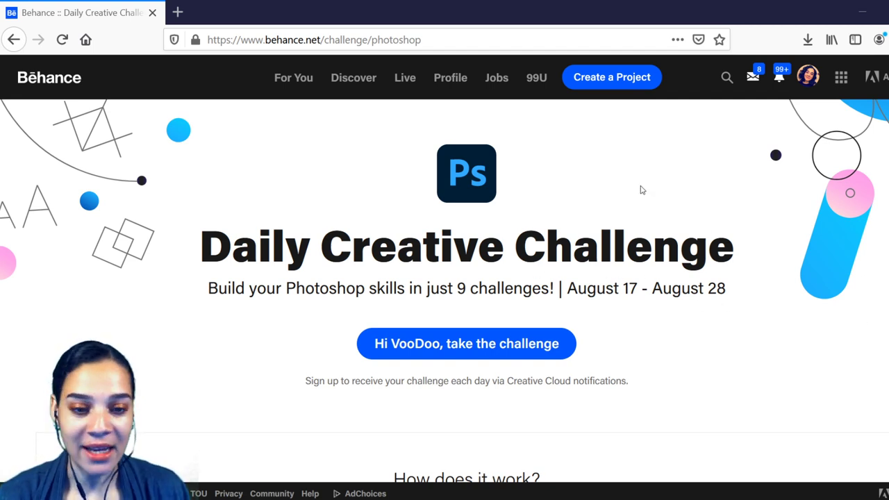
Browse Behance's unlocked challenge cards down to Photo Compositing, then bring up Discord's #current-challenge channel.
scroll(545, 364, "down", 5)
scroll(545, 365, "down", 8)
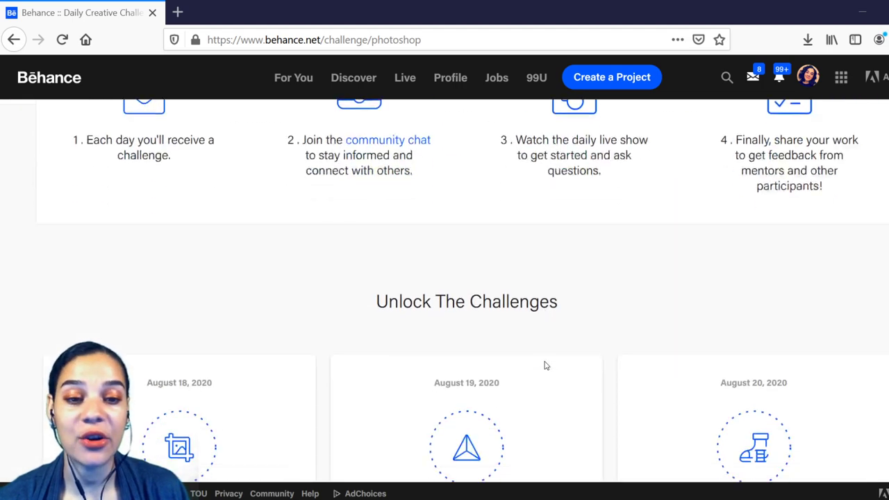
scroll(545, 366, "down", 3)
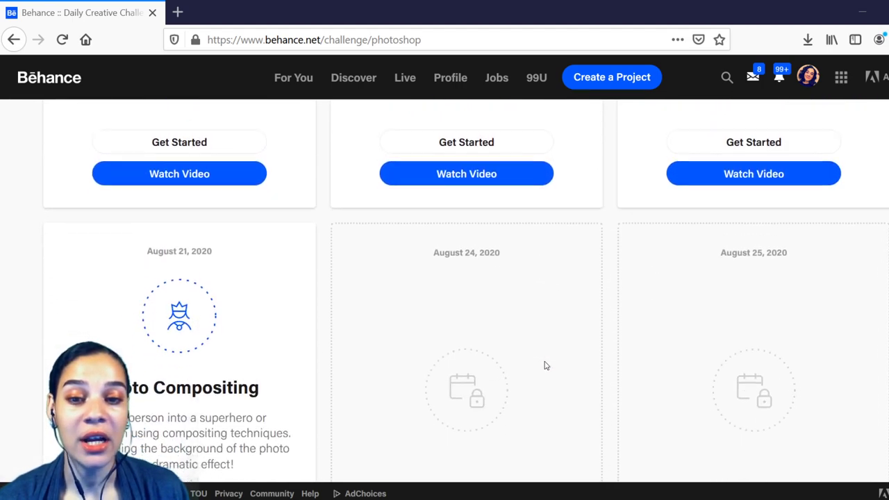
scroll(546, 365, "up", 5)
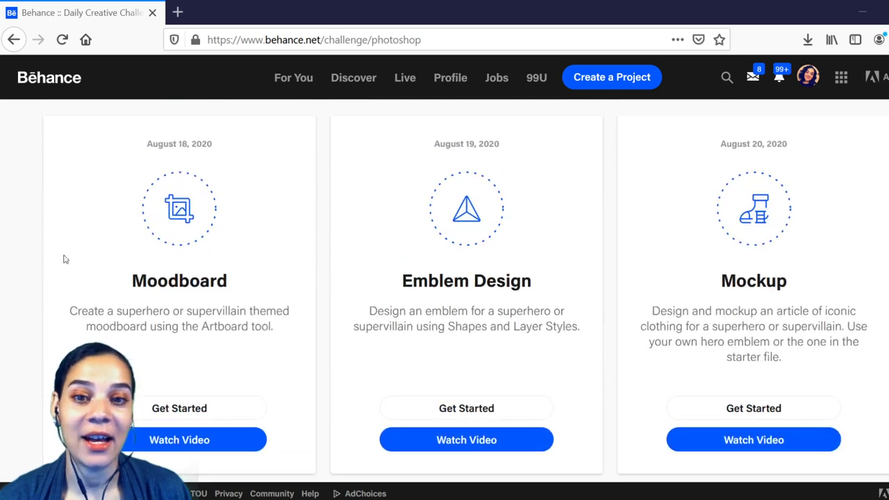
scroll(533, 257, "down", 3)
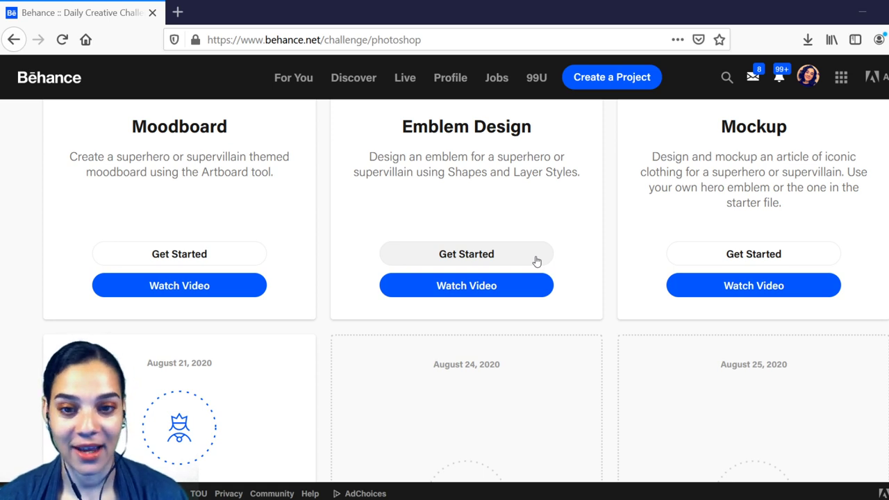
scroll(525, 301, "up", 1)
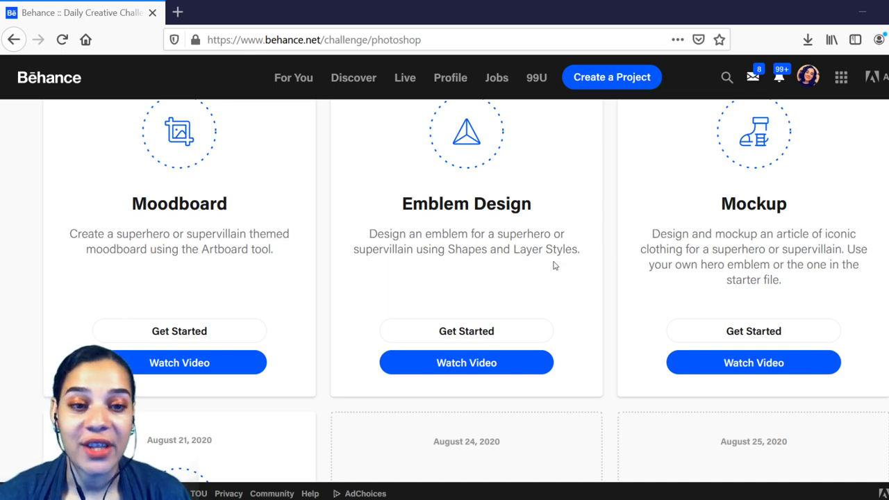
scroll(554, 265, "down", 5)
scroll(555, 266, "down", 5)
scroll(555, 266, "up", 12)
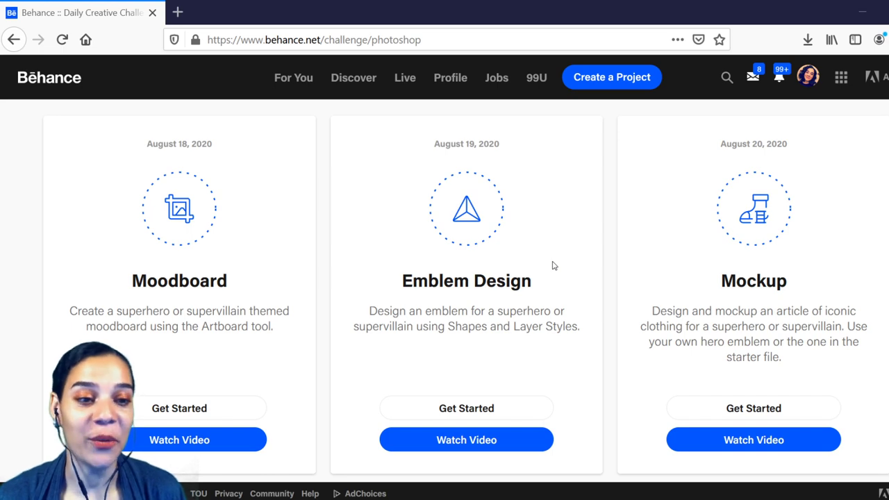
scroll(548, 271, "down", 5)
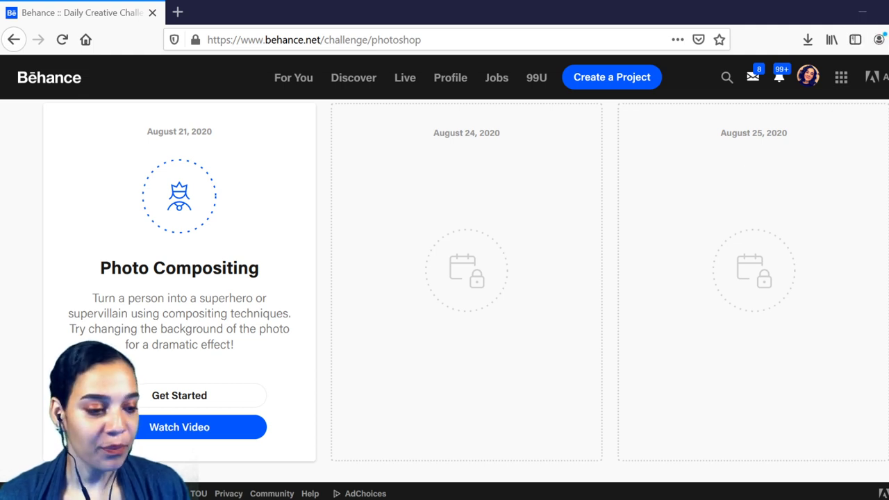
key("alt+Tab")
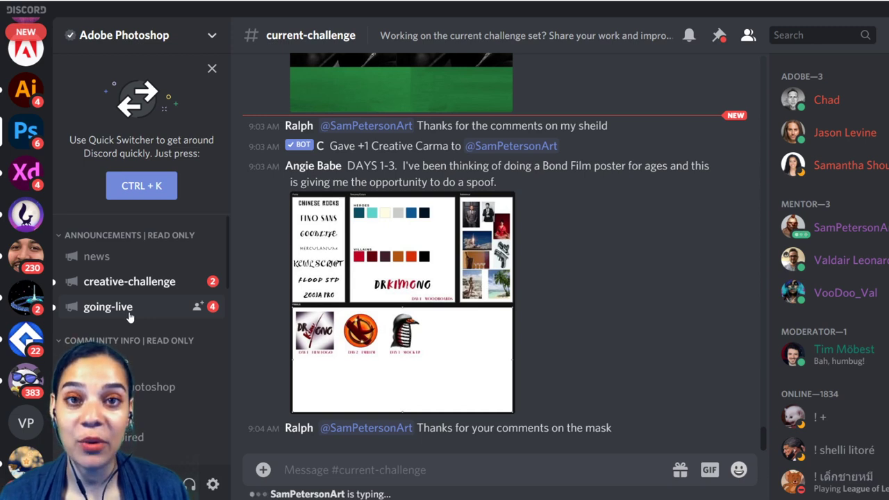
left_click(158, 289)
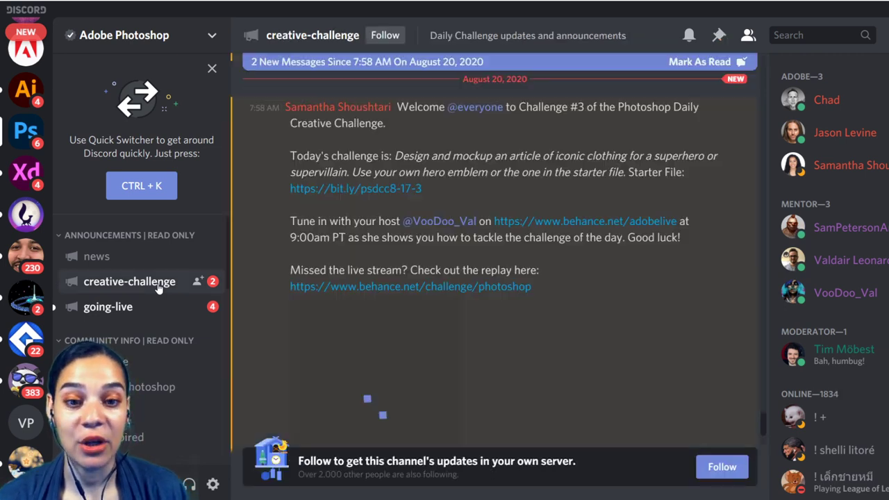
scroll(509, 317, "down", 5)
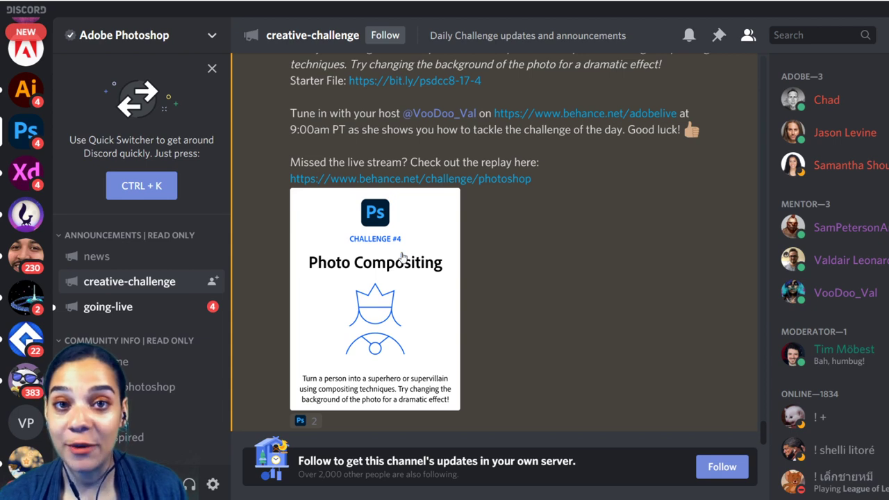
scroll(451, 269, "up", 3)
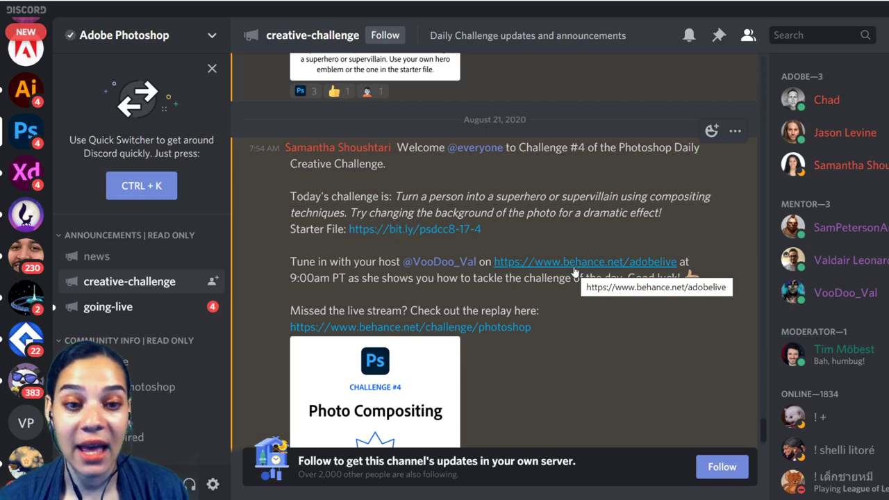
scroll(465, 335, "down", 3)
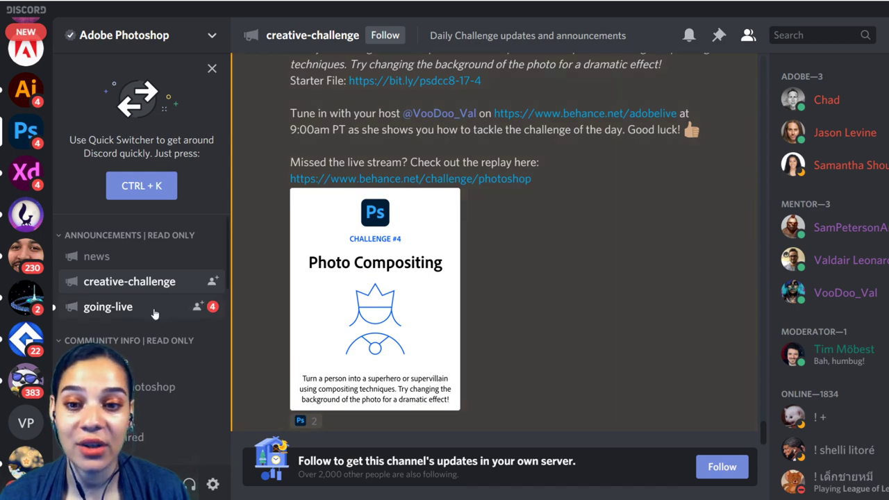
scroll(154, 315, "down", 2)
scroll(155, 314, "down", 2)
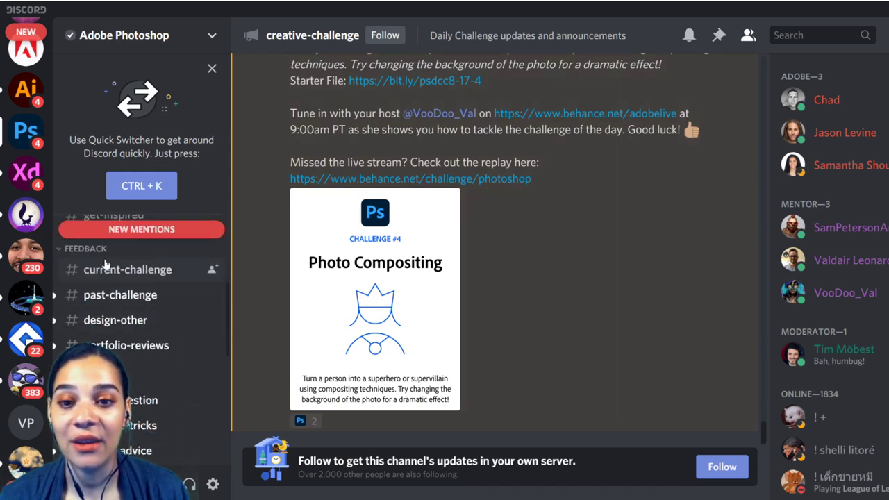
left_click(155, 273)
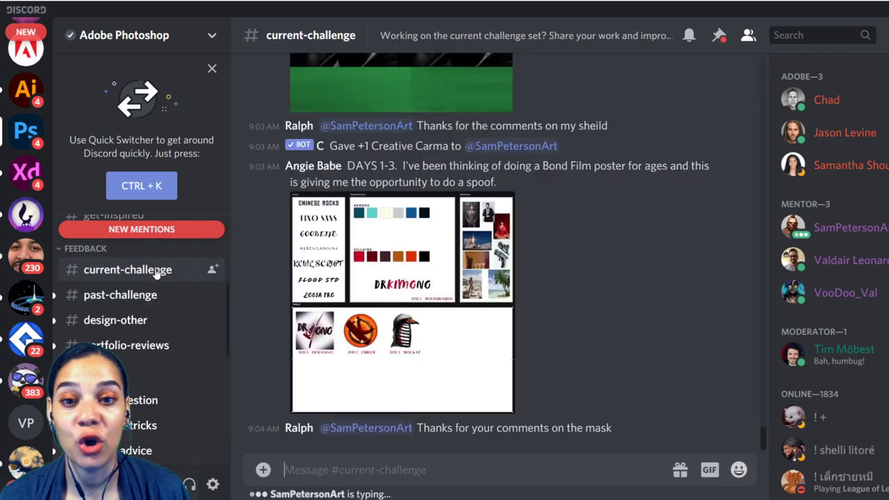
scroll(517, 346, "up", 5)
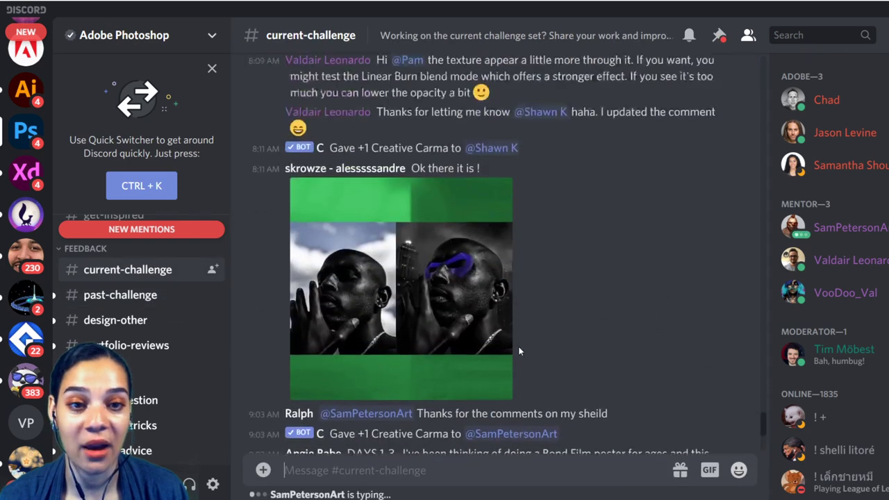
scroll(520, 352, "up", 5)
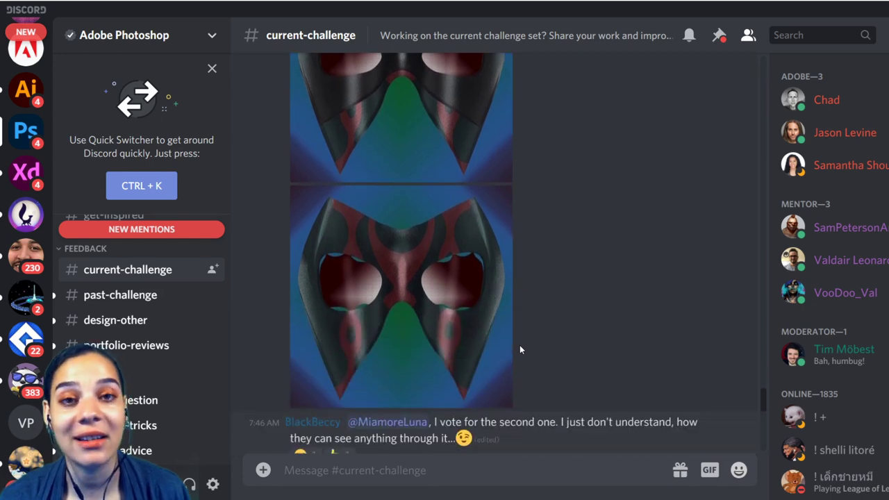
scroll(520, 349, "down", 4)
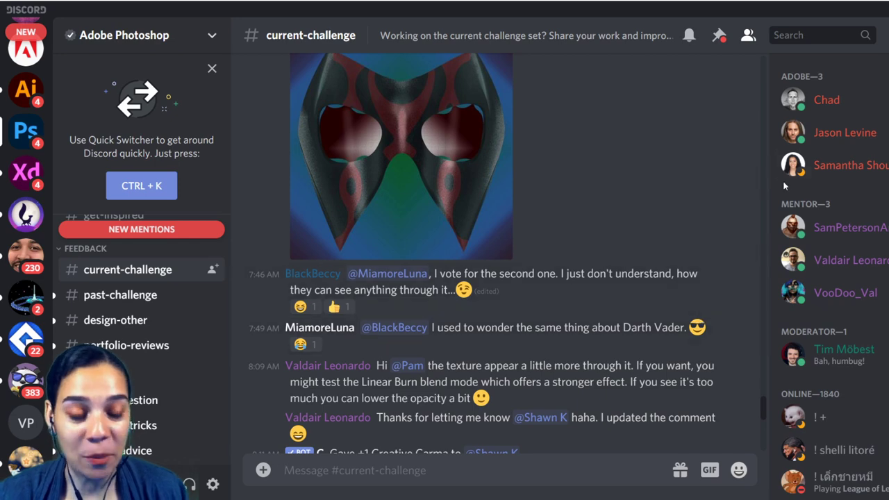
scroll(519, 338, "down", 10)
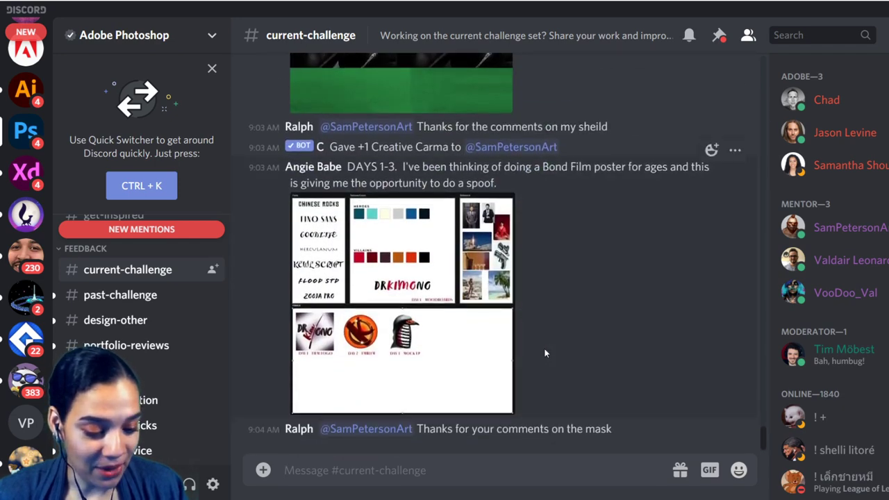
scroll(545, 351, "up", 4)
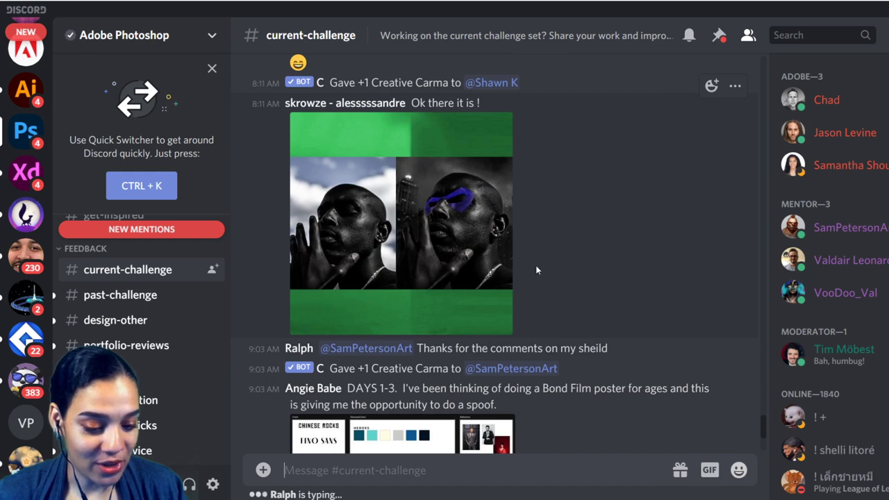
scroll(541, 267, "up", 2)
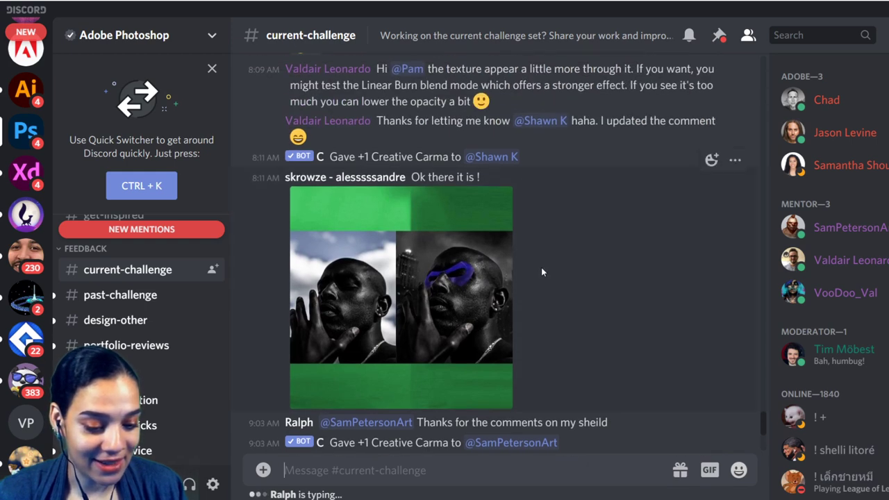
left_click(471, 286)
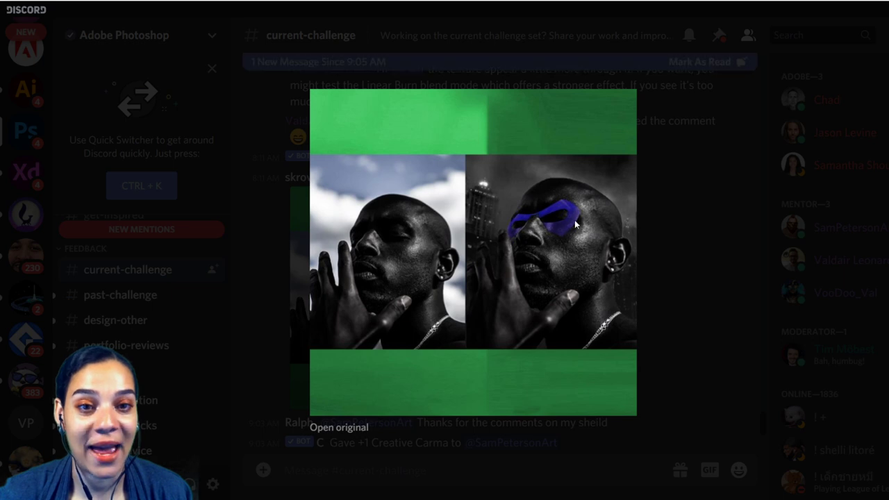
left_click(685, 247)
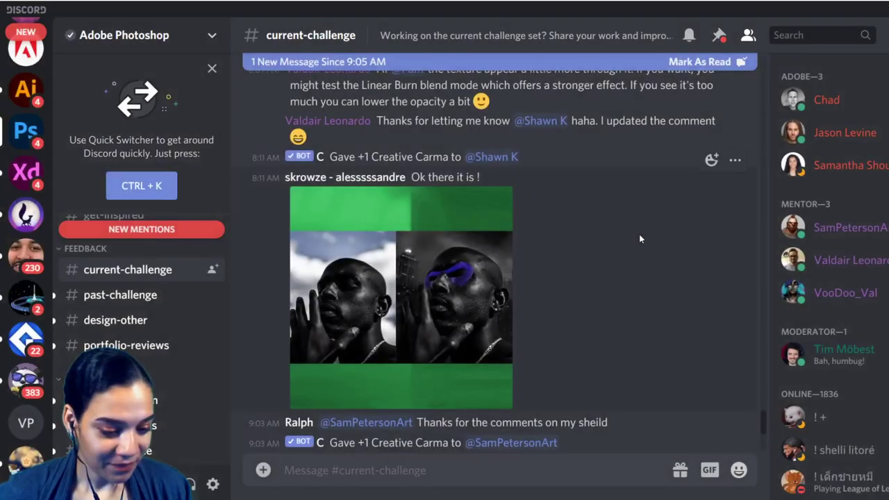
scroll(603, 242, "up", 3)
scroll(603, 247, "down", 1)
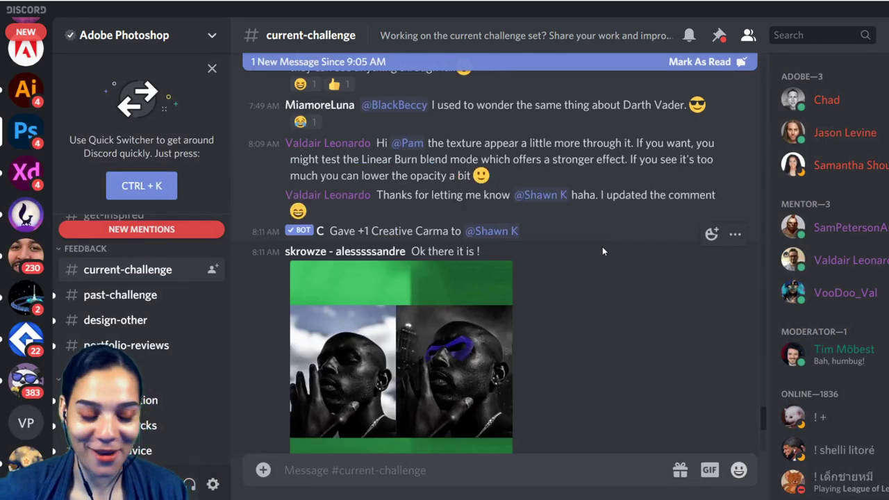
scroll(602, 247, "up", 4)
scroll(602, 252, "up", 4)
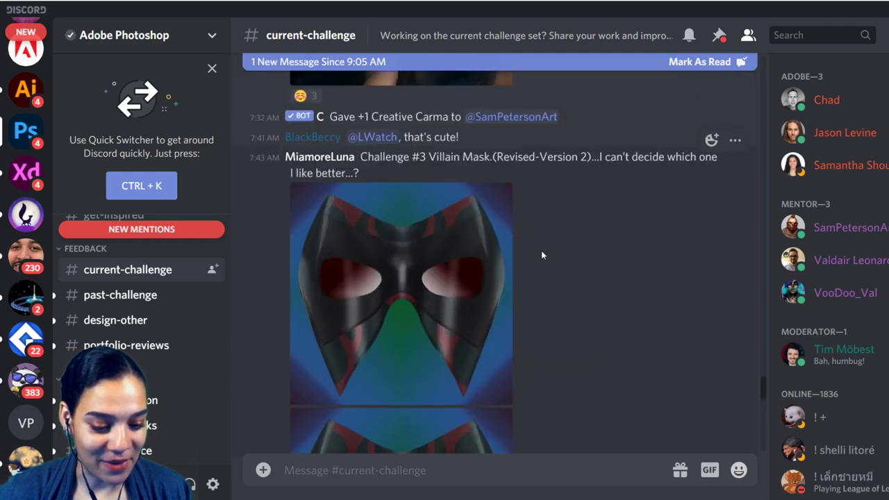
scroll(434, 271, "down", 2)
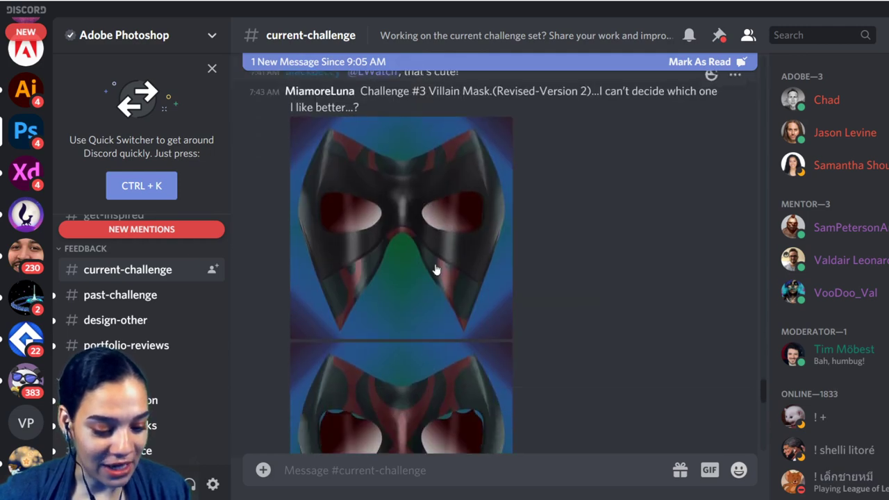
scroll(417, 368, "down", 1)
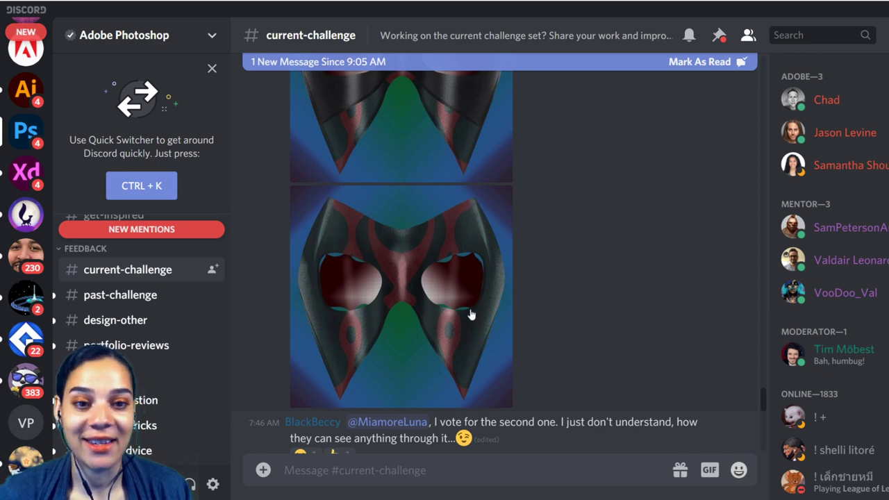
scroll(471, 315, "up", 7)
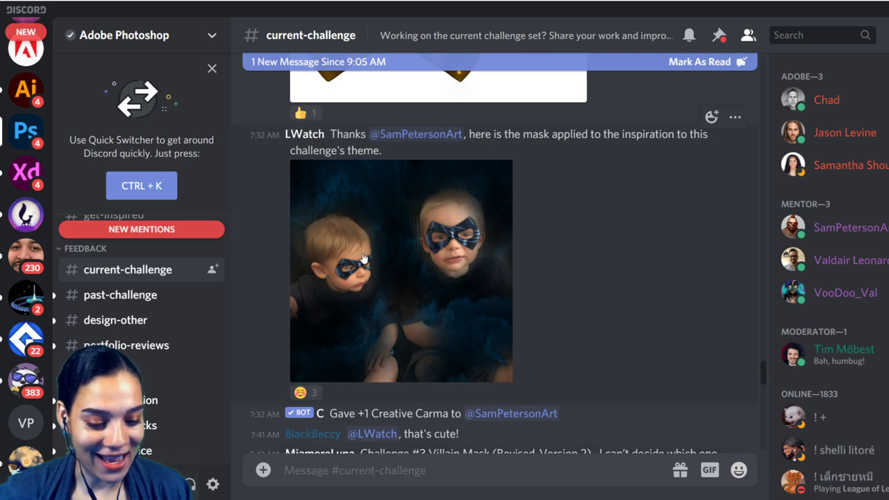
left_click(366, 281)
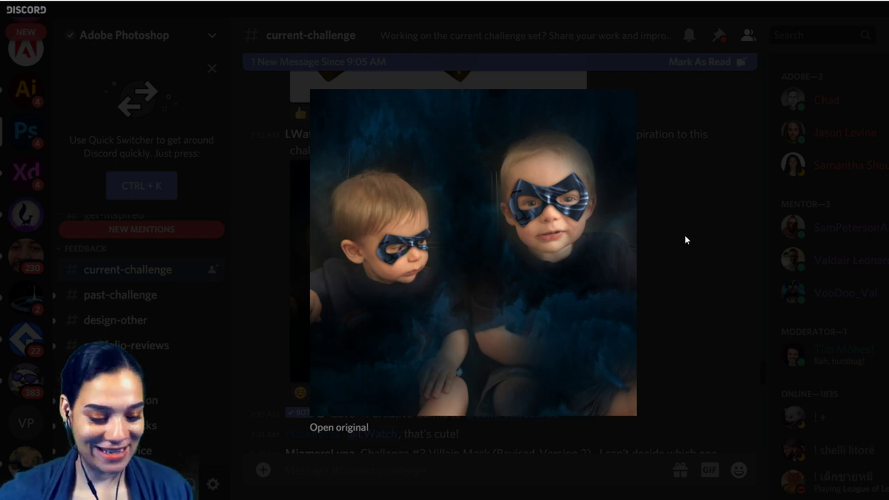
left_click(742, 233)
scroll(684, 241, "up", 3)
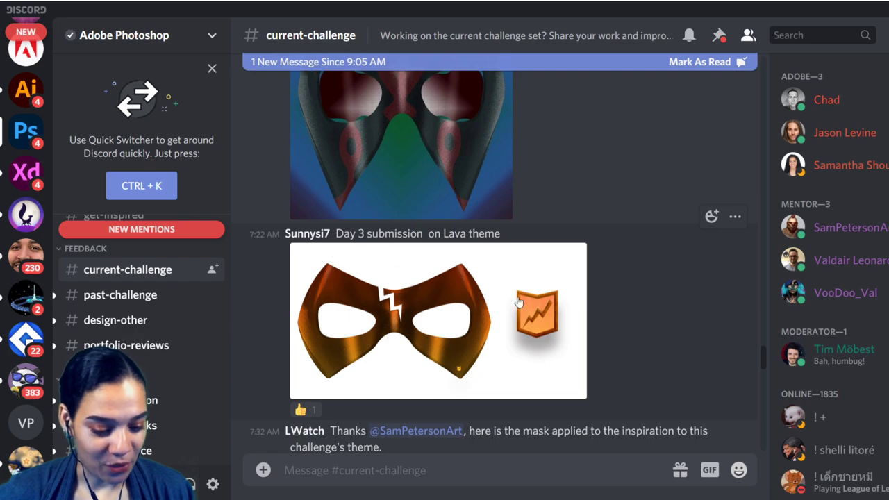
left_click(452, 326)
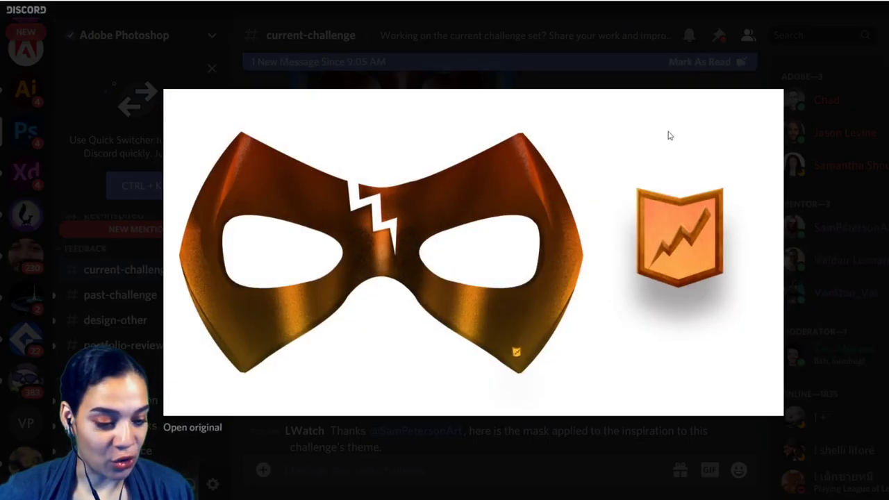
left_click(694, 67)
scroll(627, 264, "up", 5)
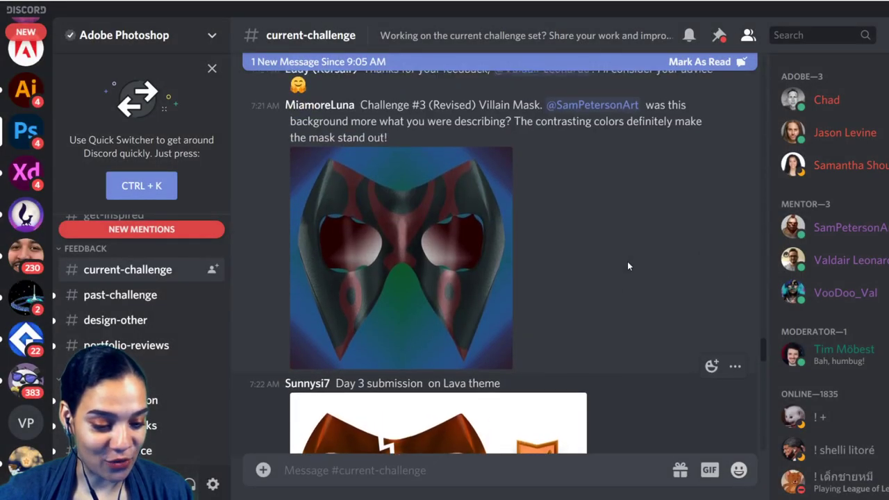
scroll(627, 261, "up", 2)
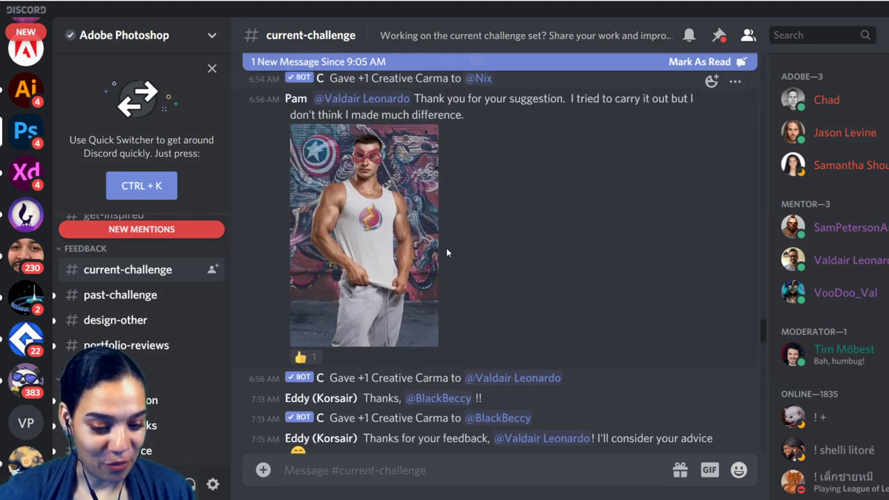
scroll(527, 242, "up", 2)
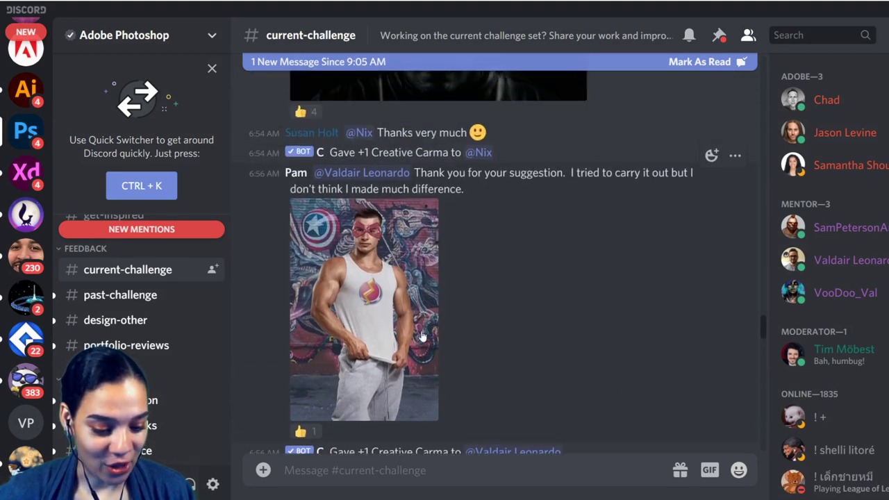
scroll(478, 283, "up", 4)
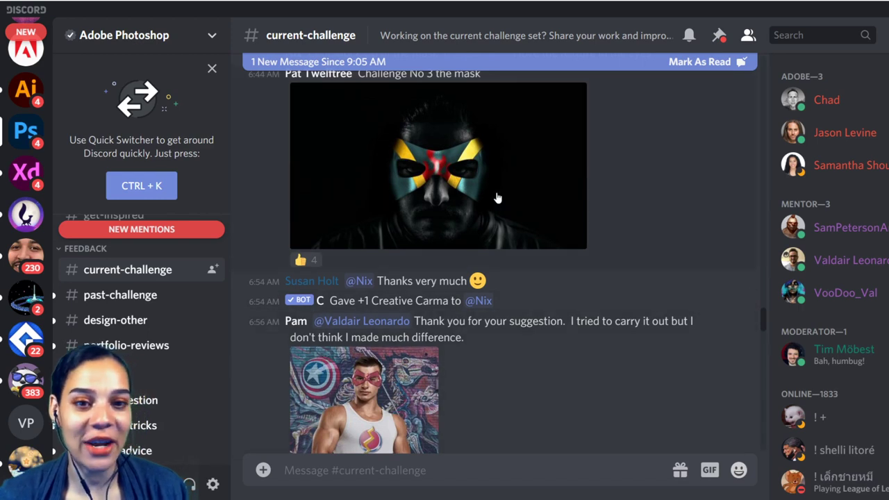
scroll(496, 212, "up", 2)
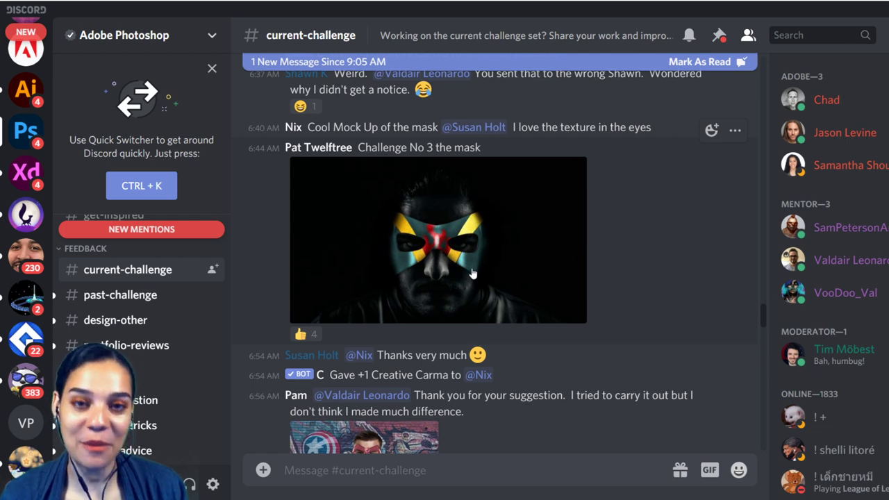
scroll(467, 281, "up", 5)
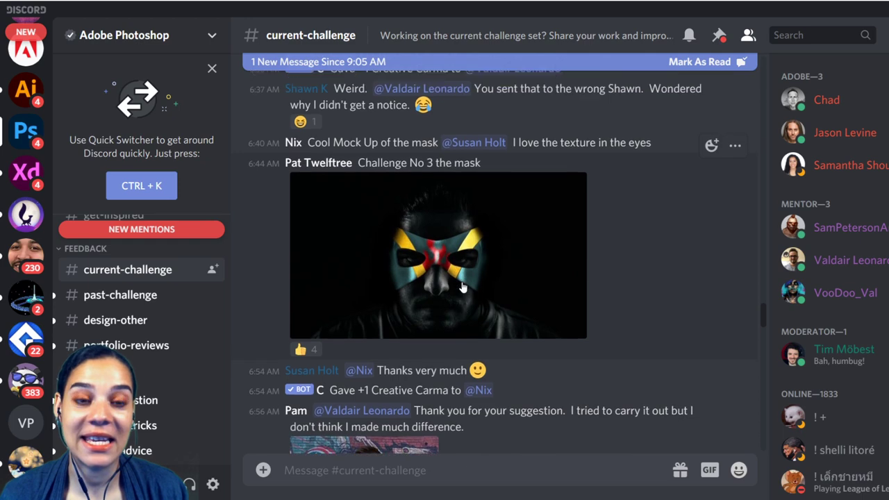
scroll(463, 287, "up", 4)
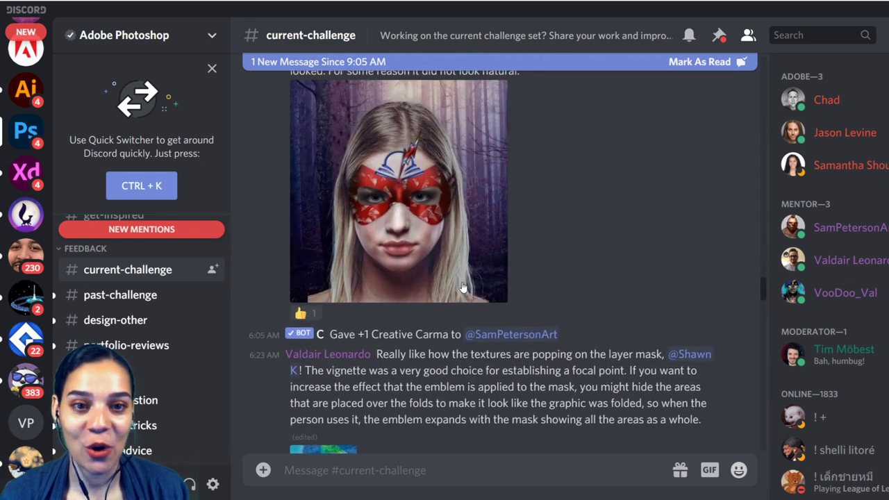
scroll(463, 287, "up", 10)
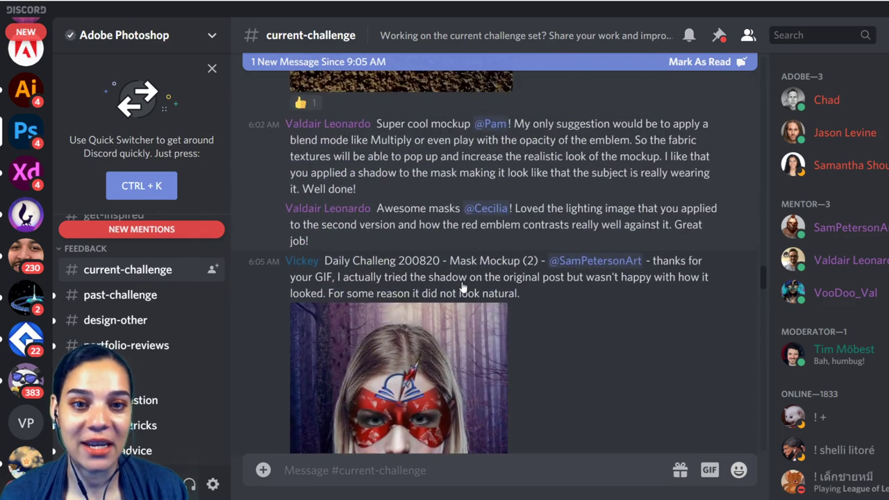
scroll(463, 285, "up", 12)
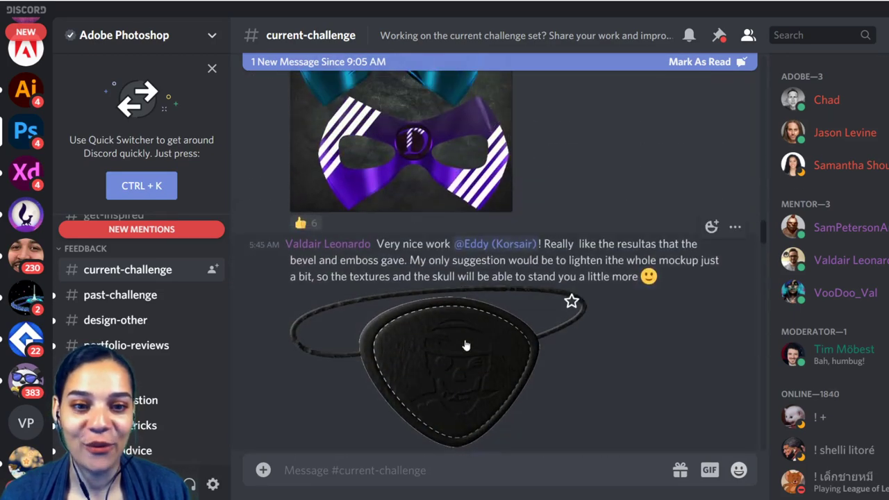
scroll(484, 356, "up", 5)
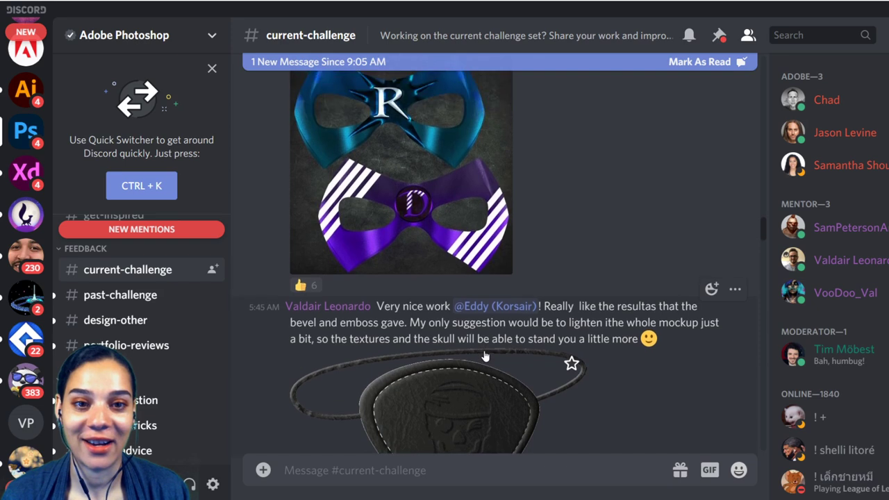
scroll(485, 357, "up", 3)
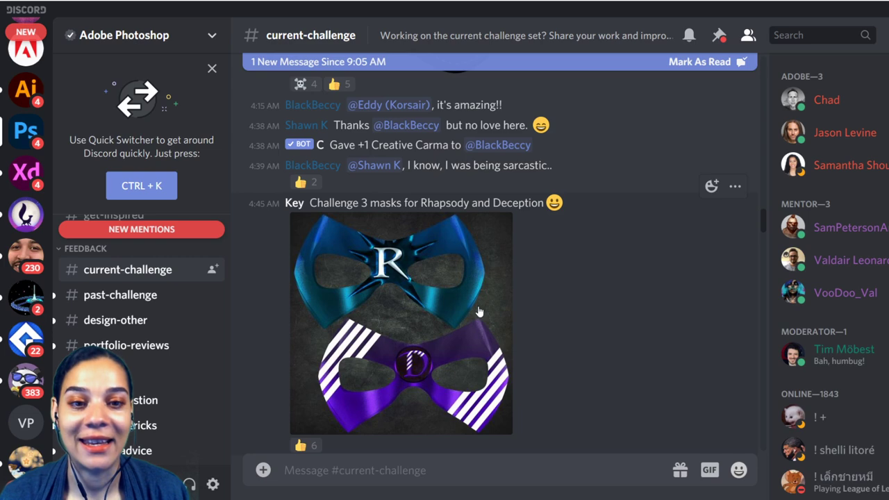
scroll(477, 312, "up", 3)
scroll(477, 307, "up", 3)
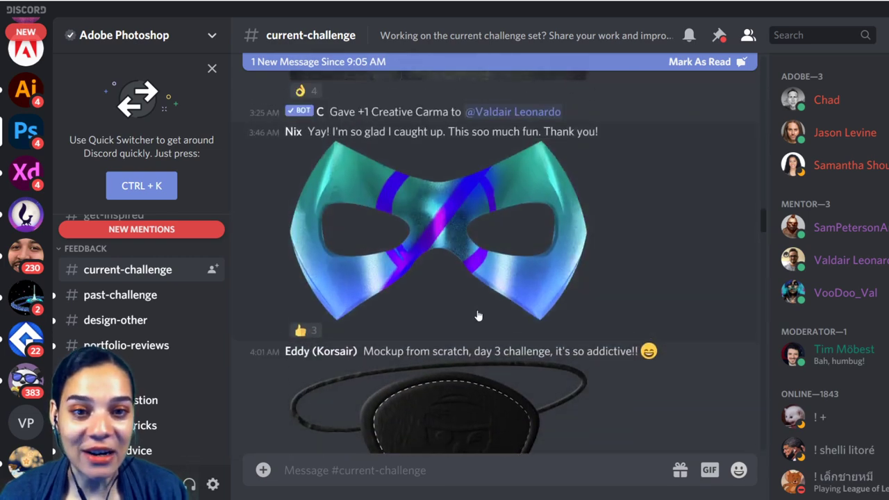
scroll(476, 312, "up", 3)
scroll(476, 316, "up", 1)
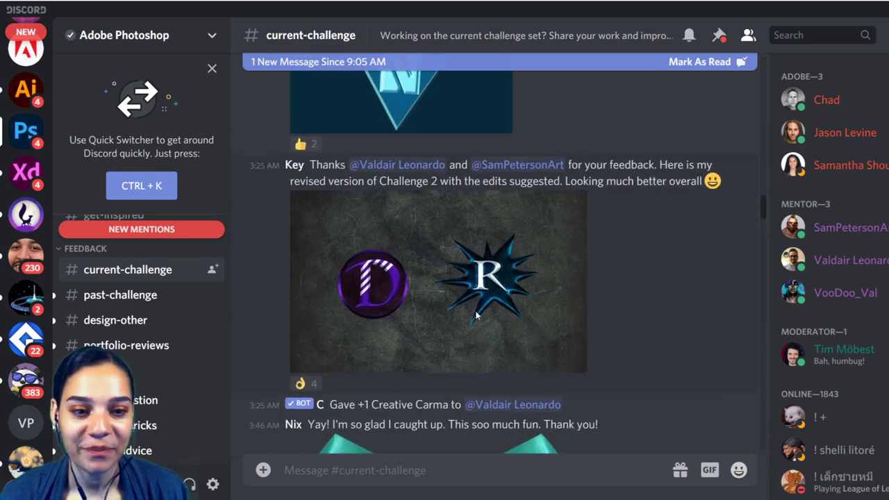
scroll(476, 316, "down", 3)
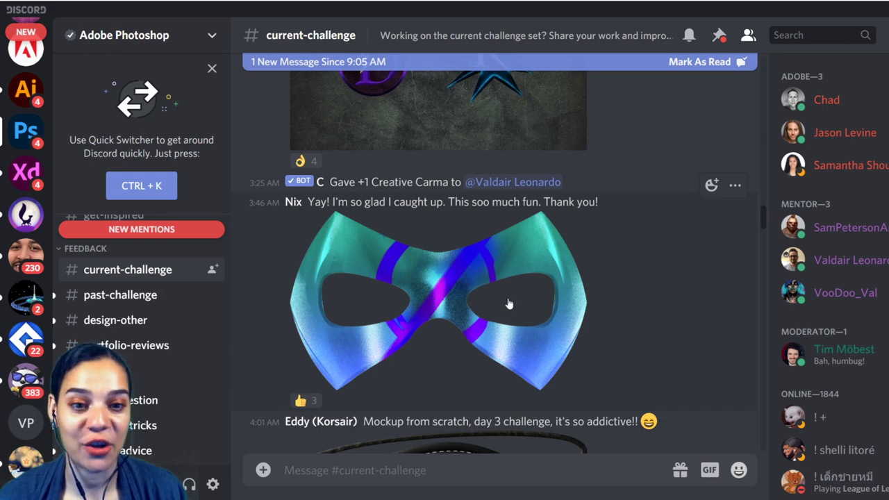
scroll(535, 307, "up", 5)
scroll(535, 307, "up", 10)
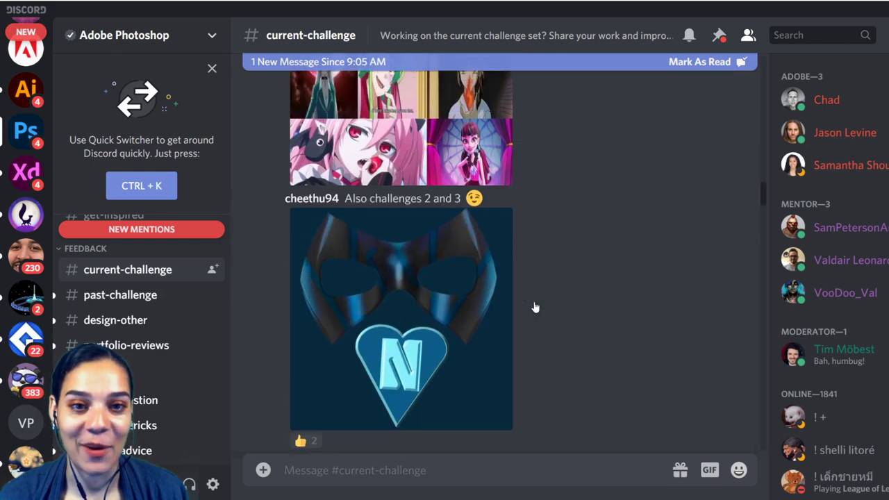
scroll(534, 307, "up", 10)
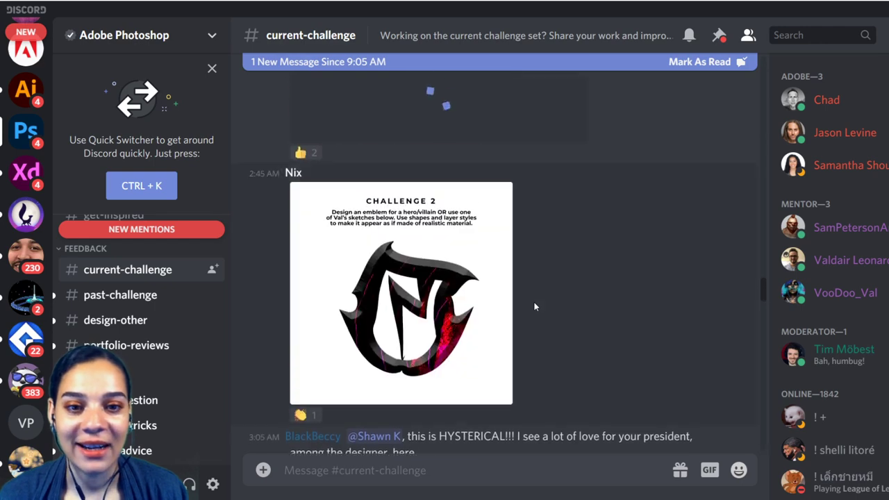
scroll(533, 308, "up", 10)
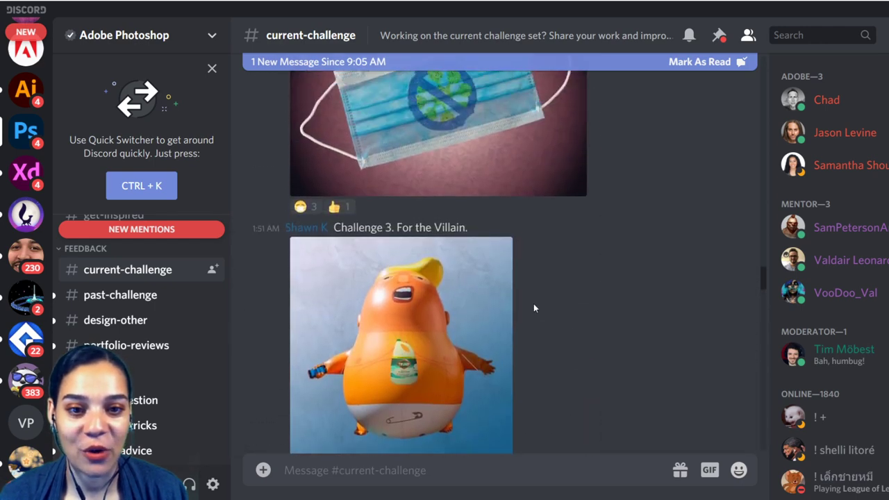
scroll(533, 303, "up", 6)
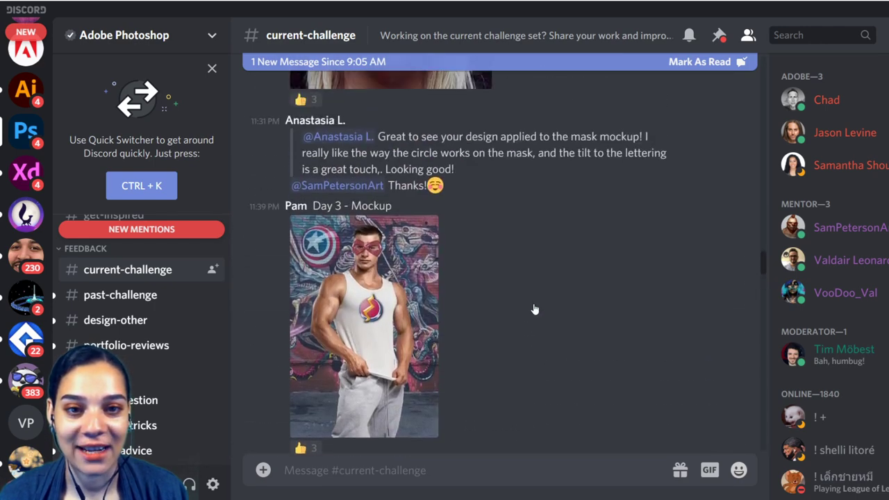
scroll(533, 304, "down", 6)
scroll(533, 310, "down", 3)
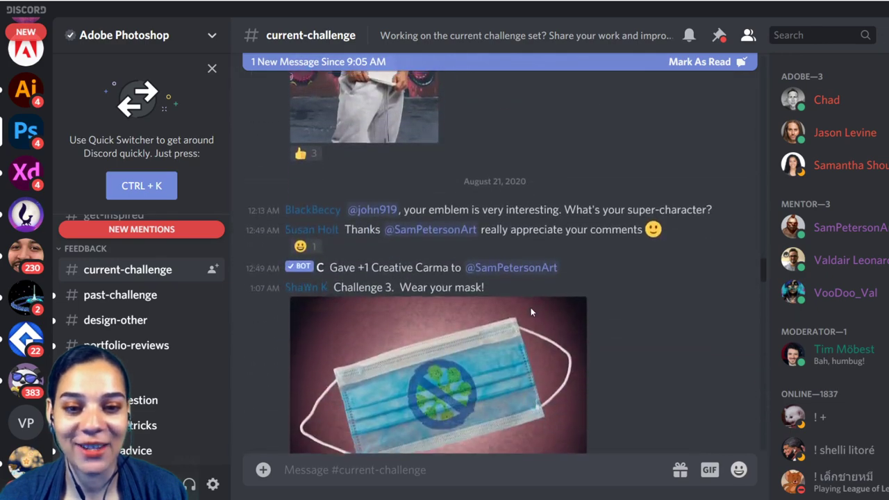
left_click(467, 388)
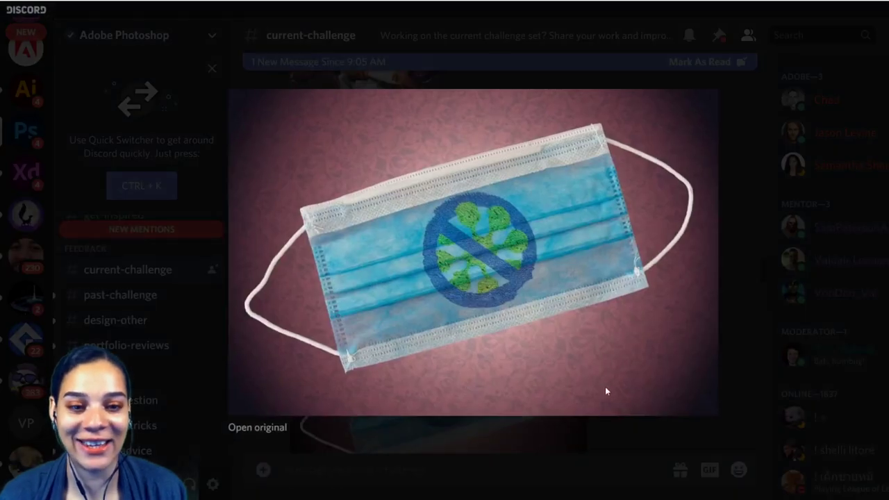
left_click(739, 377)
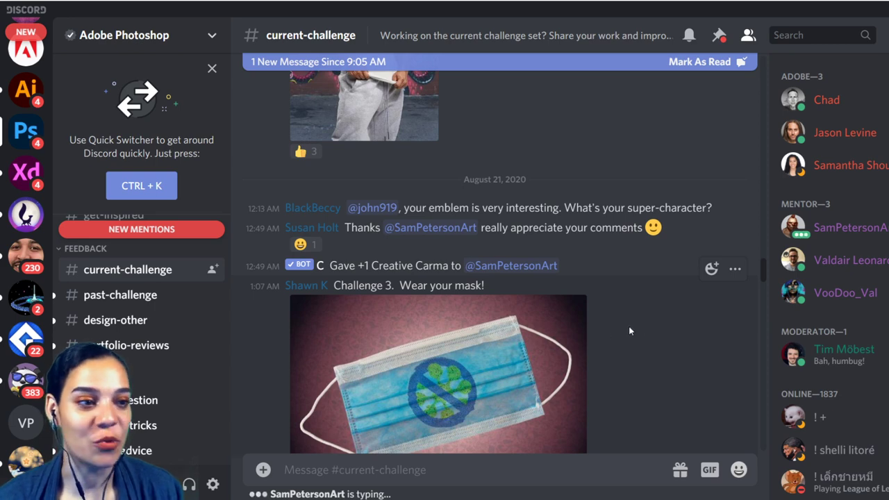
scroll(653, 334, "down", 15)
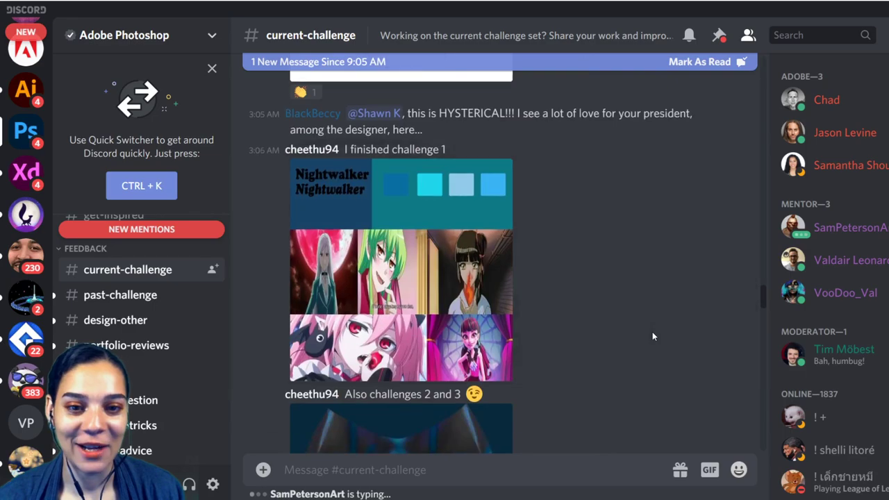
scroll(652, 337, "down", 15)
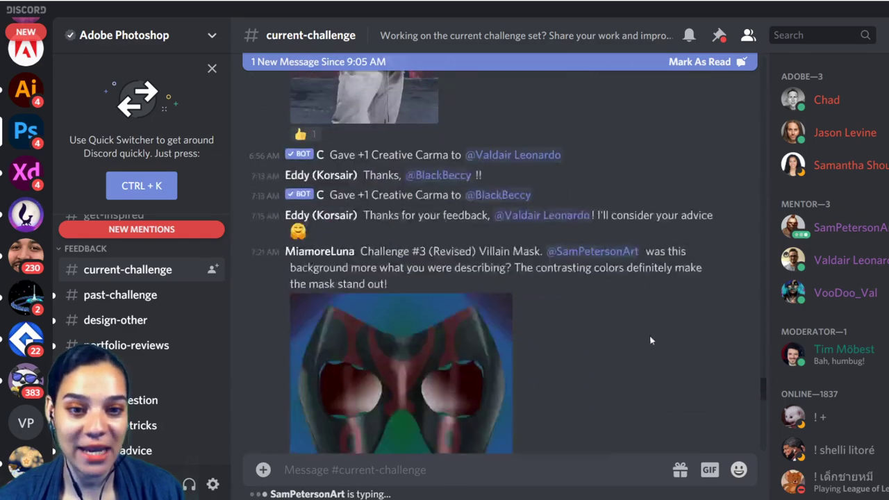
scroll(650, 341, "down", 10)
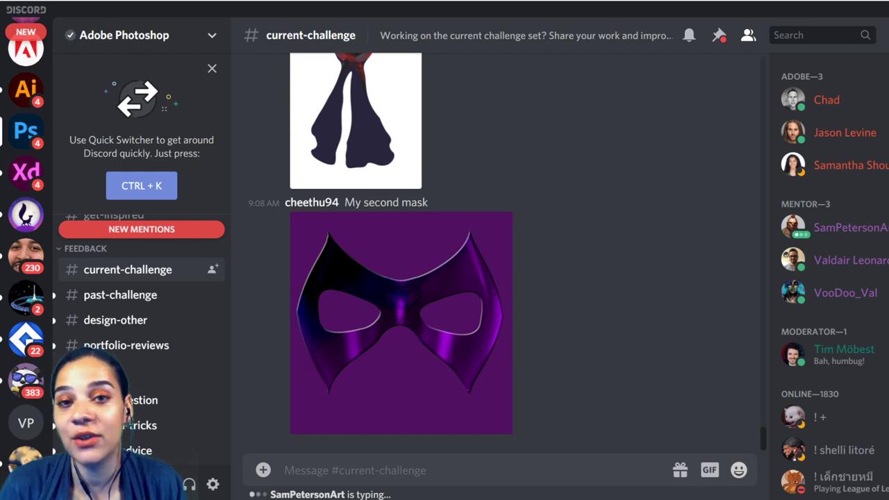
scroll(496, 249, "up", 3)
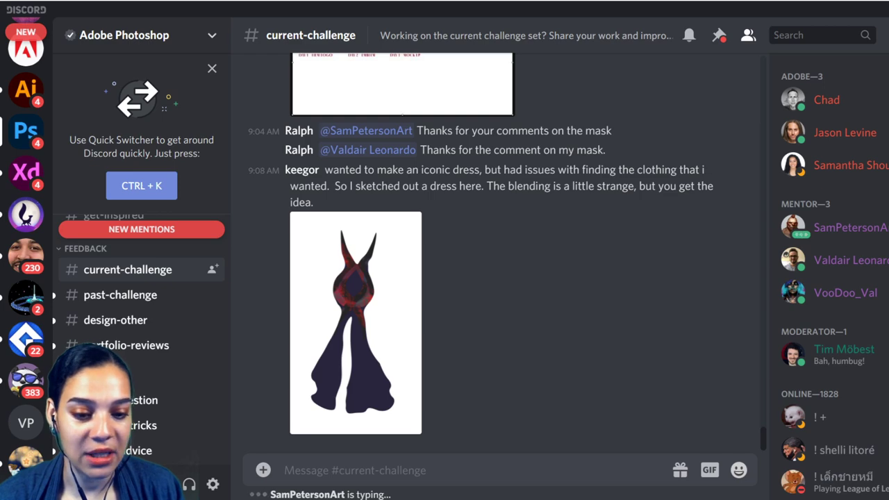
Review Starter_File_1's mood board and FINISHED mask section, then return to the Behance challenge page.
key("alt+Tab")
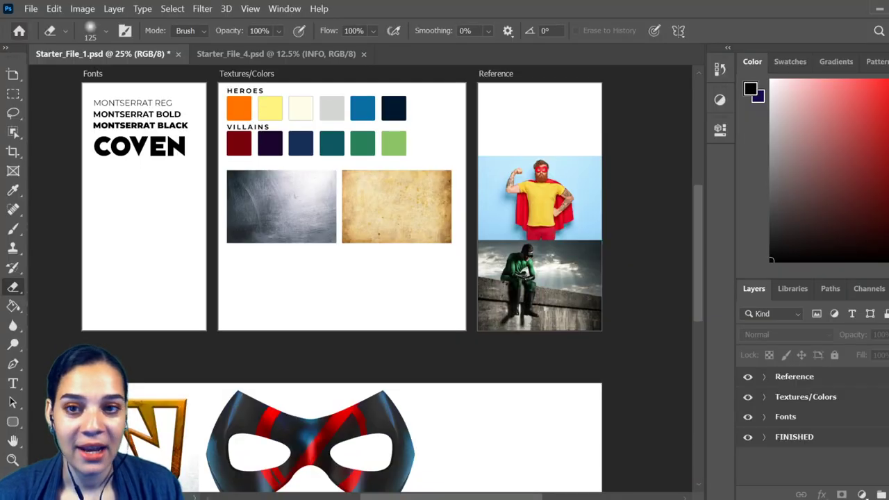
scroll(438, 267, "down", 2)
scroll(438, 266, "up", 3)
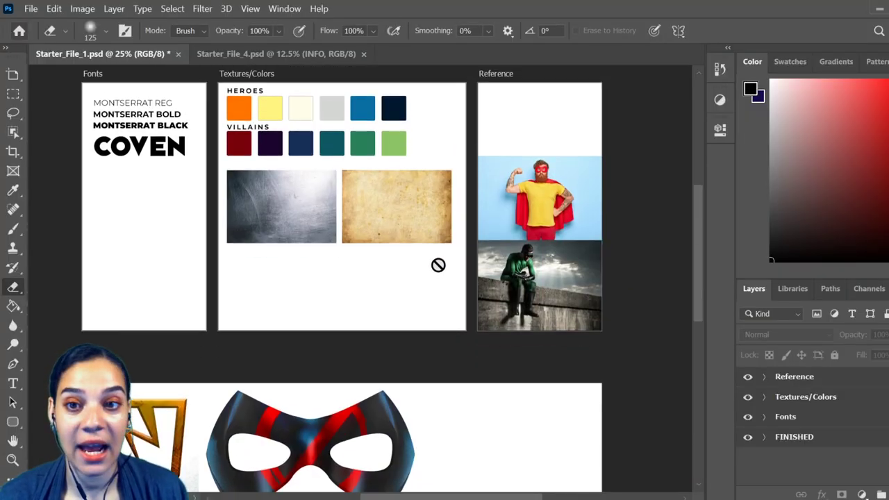
scroll(437, 264, "down", 9)
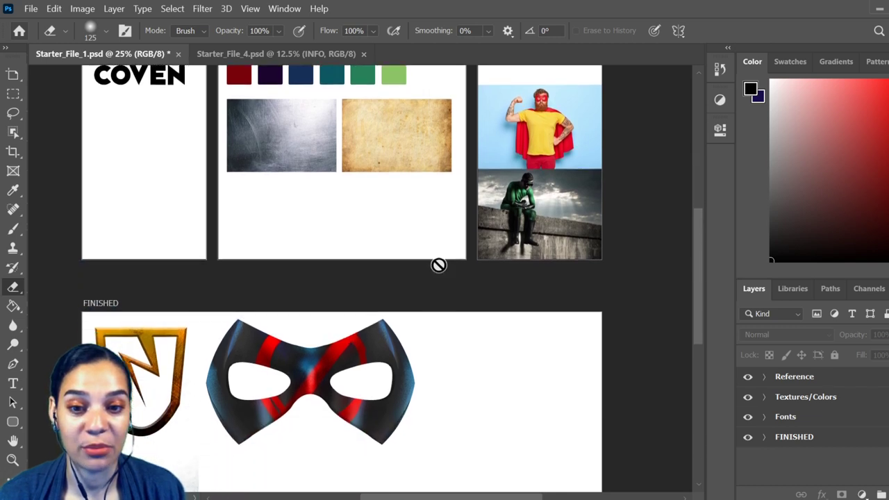
scroll(438, 264, "down", 3)
scroll(438, 265, "up", 7)
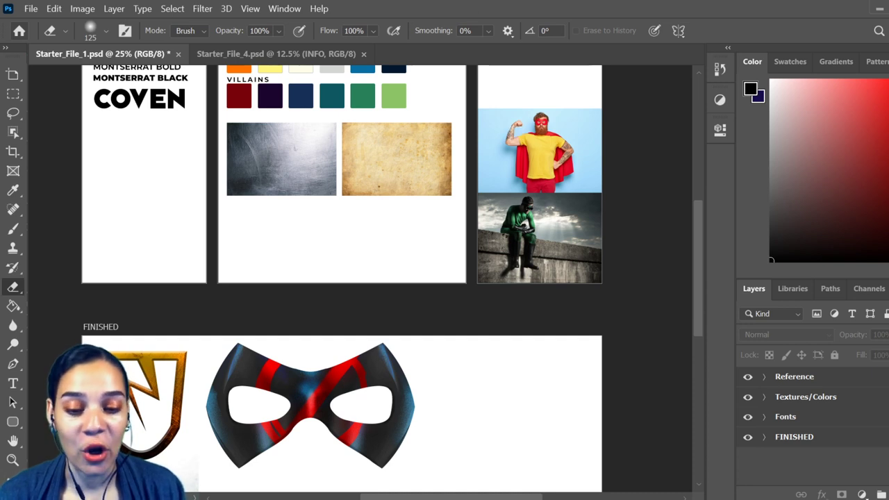
key("alt+Tab")
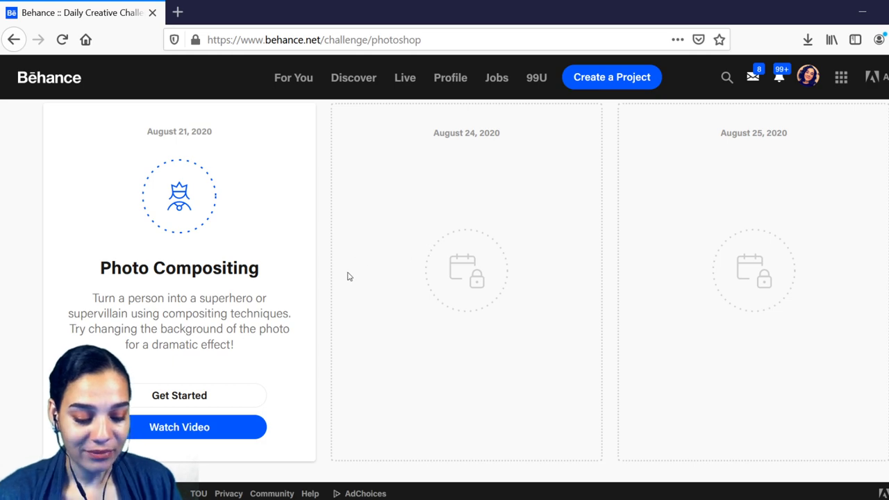
Scroll the Behance list past the Moodboard, Emblem Design and Mockup challenge cards.
scroll(445, 319, "up", 6)
scroll(399, 312, "down", 3)
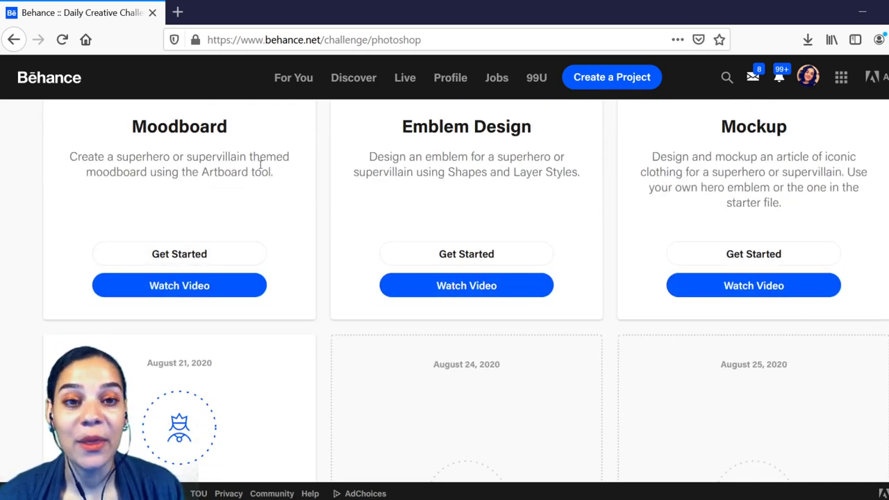
scroll(259, 208, "up", 2)
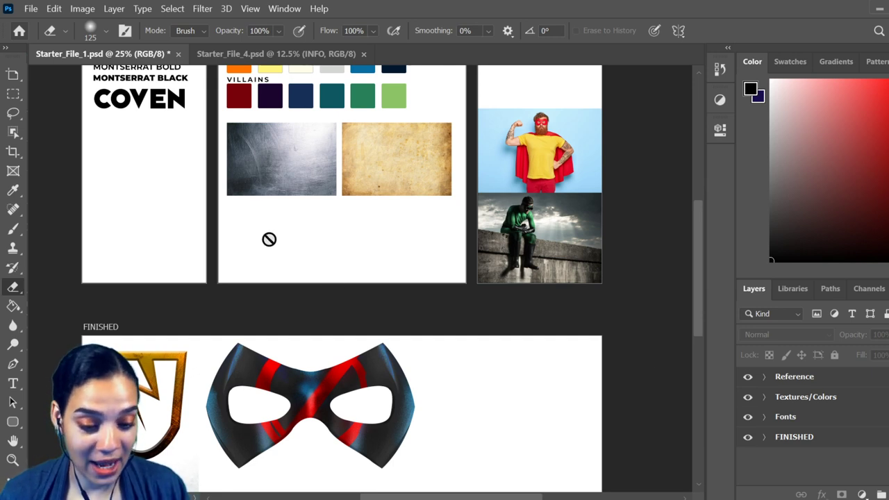
Bring up Starter_File_4 and compare it with the Photo Compositing superhero-or-supervillain brief on Behance.
left_click(297, 56)
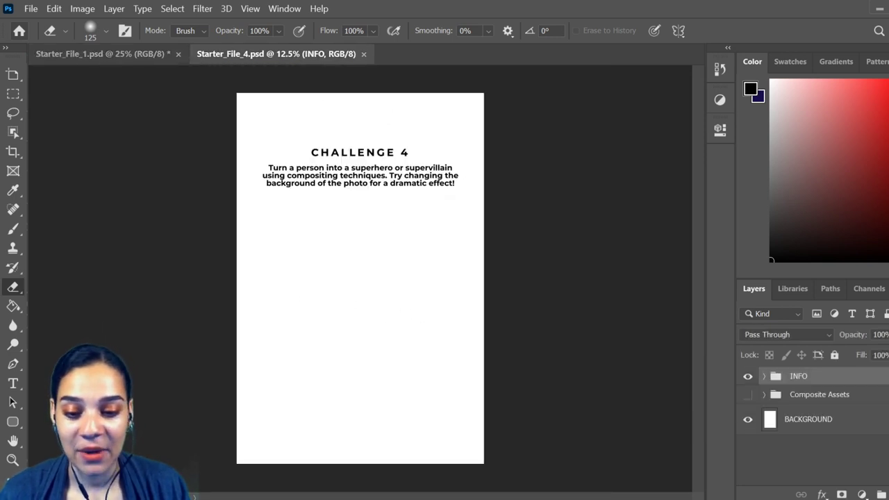
key("alt+Tab")
scroll(627, 256, "down", 5)
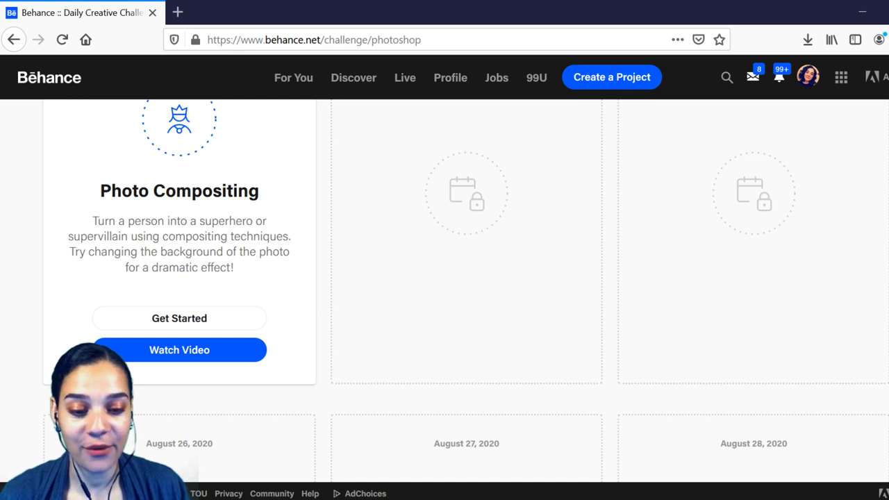
key("alt+Tab")
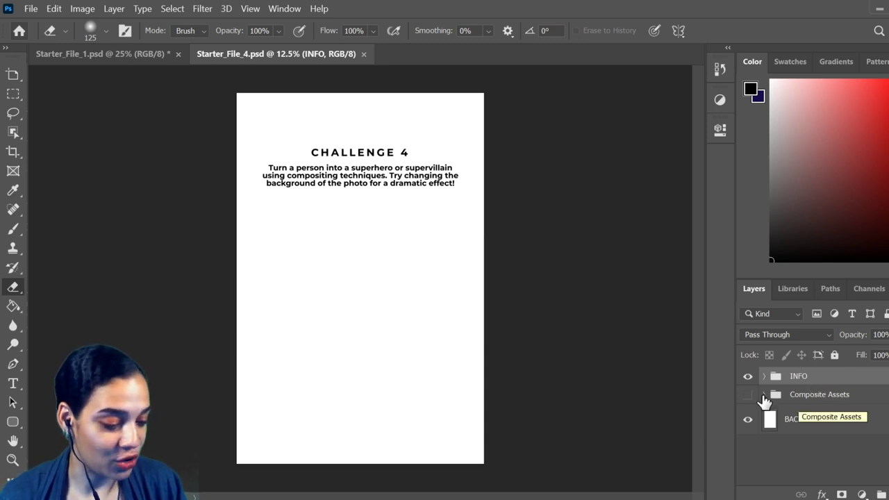
Hide the INFO brief text and show and expand the Composite Assets group.
left_click(747, 377)
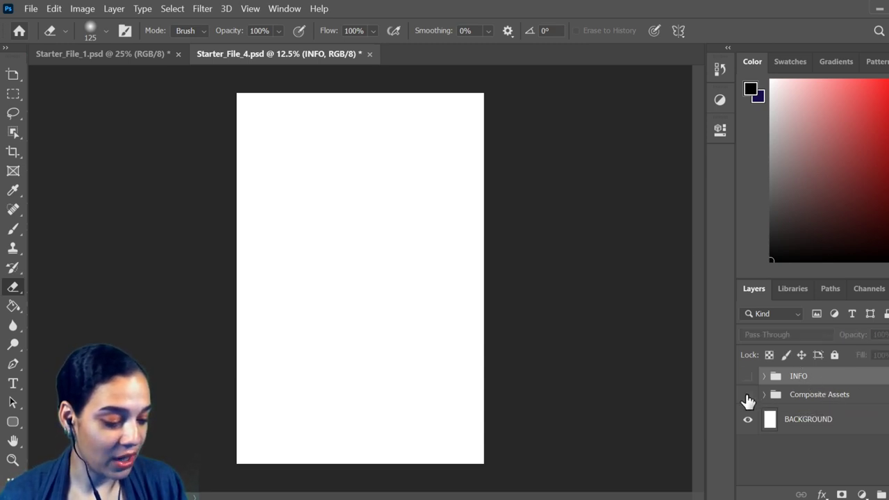
left_click(747, 396)
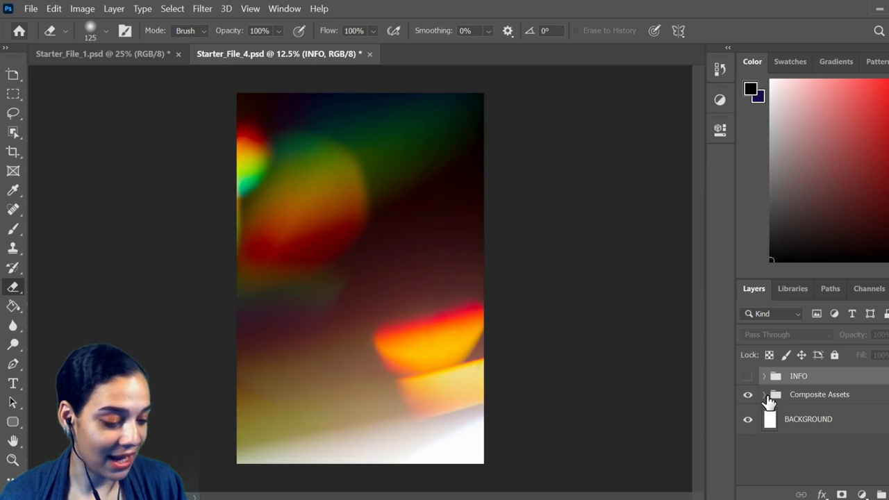
left_click(765, 395)
scroll(836, 422, "down", 2)
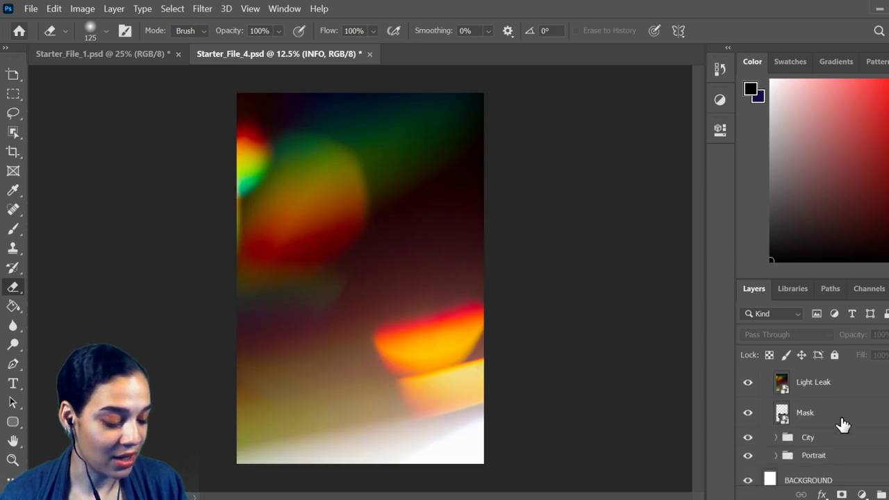
Hide the Light Leak layer and, after comparing with and without it, the Mask layer.
left_click(748, 386)
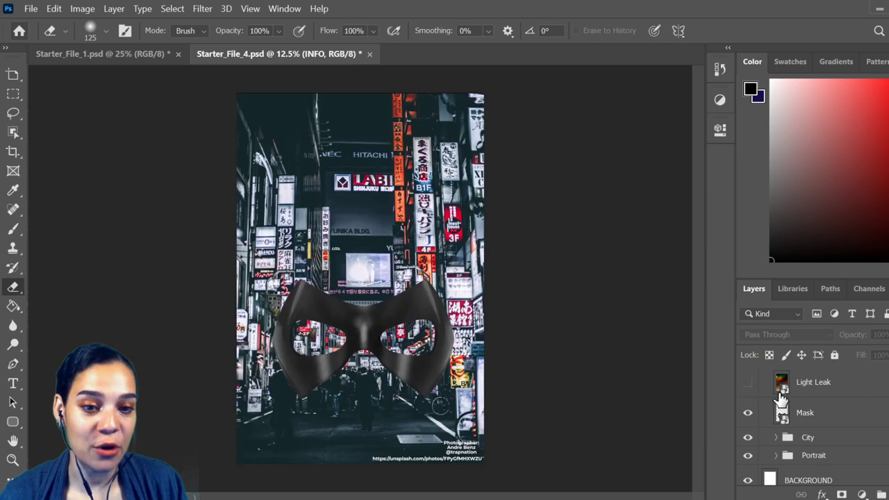
left_click(750, 414)
left_click(750, 414)
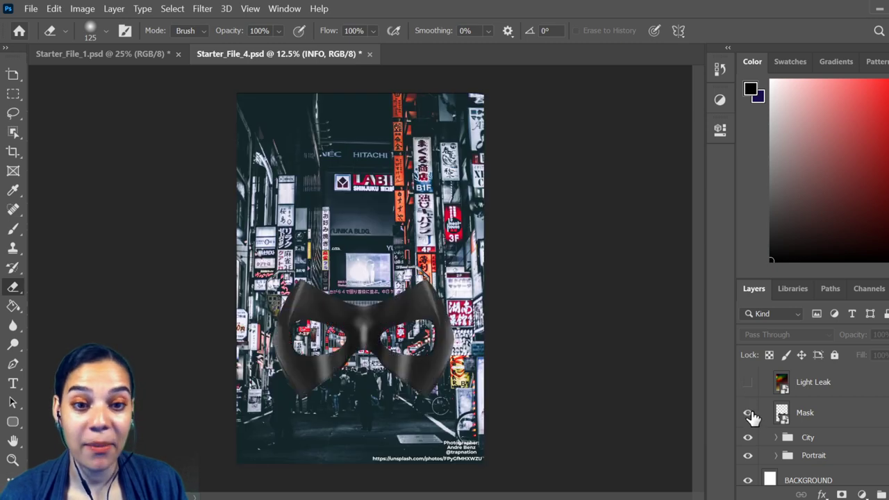
left_click(749, 414)
left_click(750, 414)
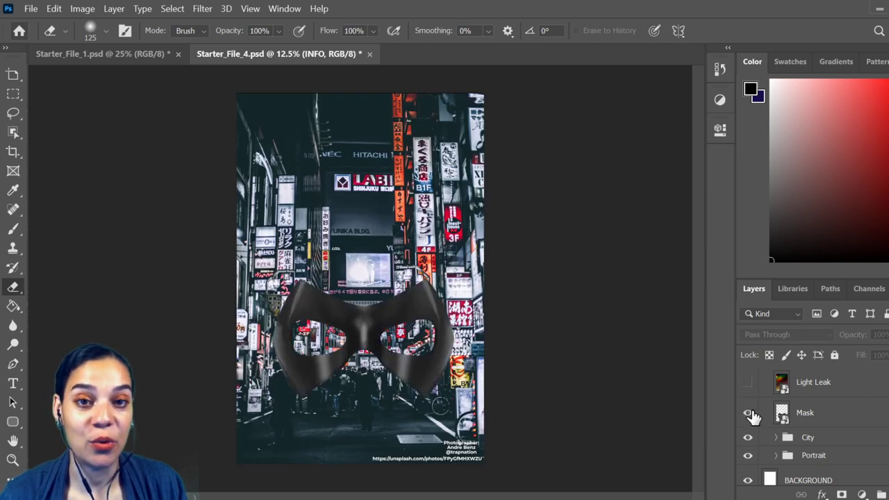
left_click(749, 414)
Inspect the City group's contents, then hide the city street so the portrait shows.
scroll(769, 423, "down", 1)
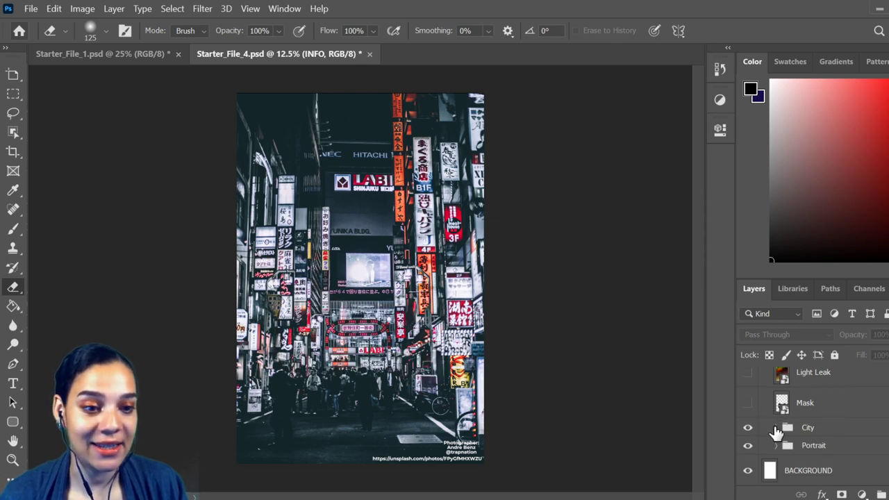
left_click(775, 428)
scroll(811, 433, "down", 1)
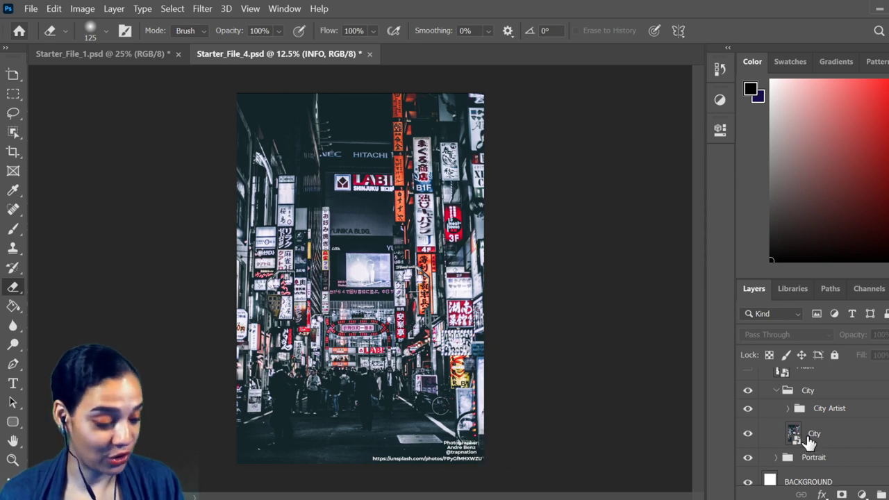
left_click(774, 390)
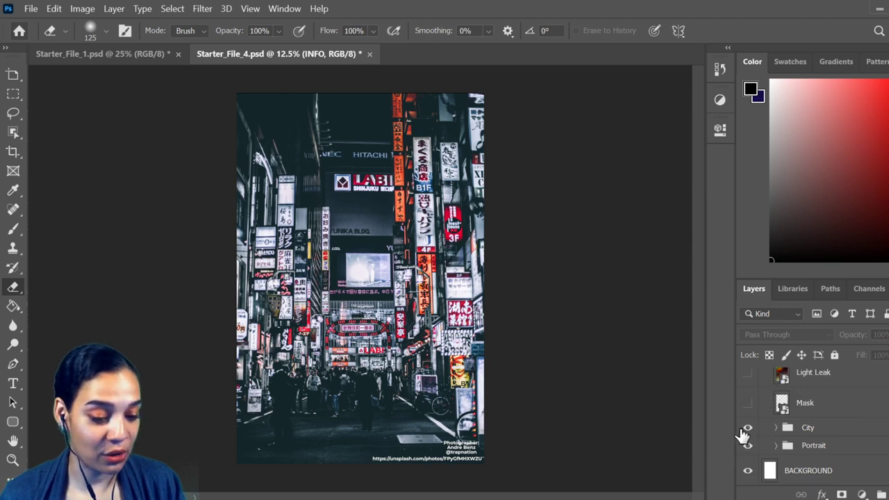
left_click(745, 429)
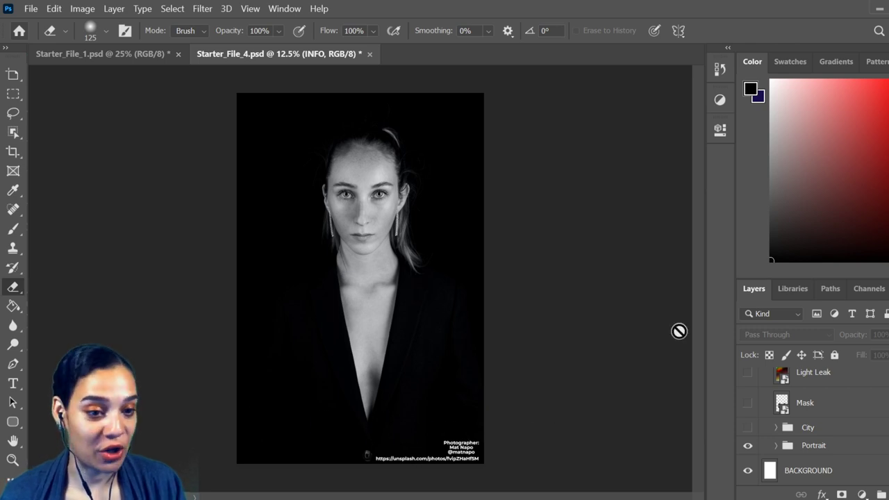
Move the Portrait photo layer out of its group to sit below Mask.
left_click(774, 448)
left_click(775, 446)
scroll(819, 455, "down", 3)
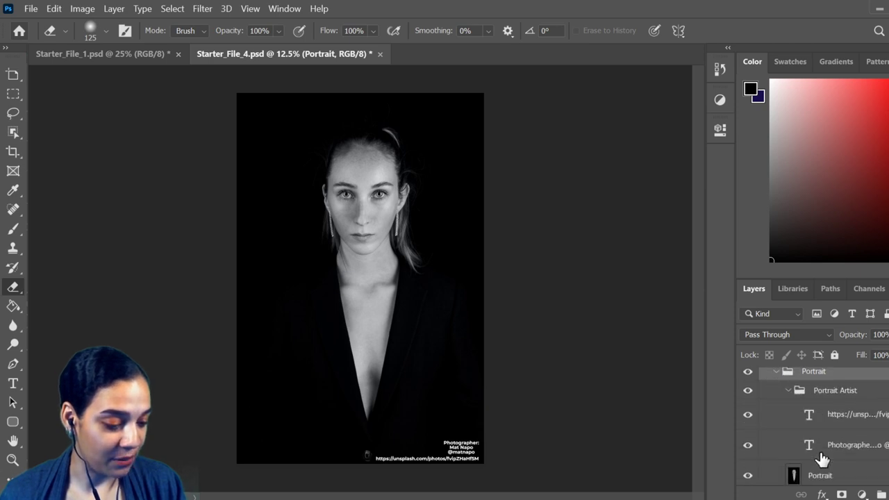
left_click_drag(838, 448, 866, 464)
scroll(866, 459, "down", 3)
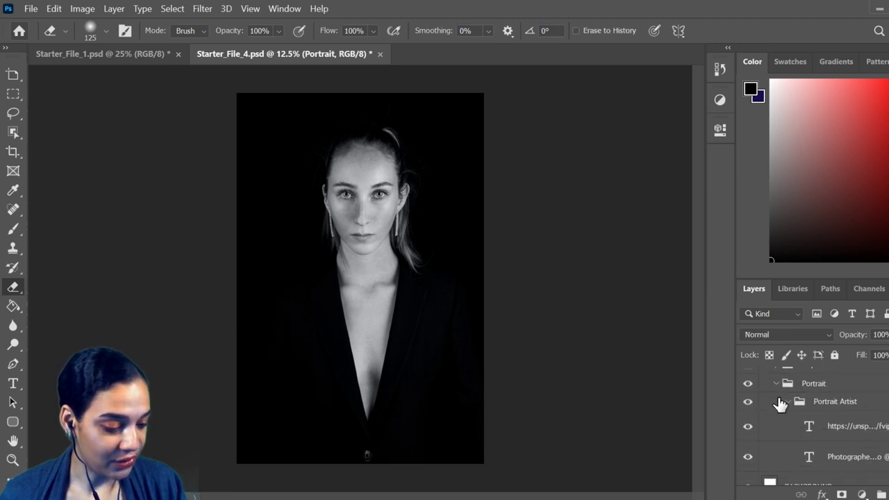
left_click(785, 407)
left_click(776, 384)
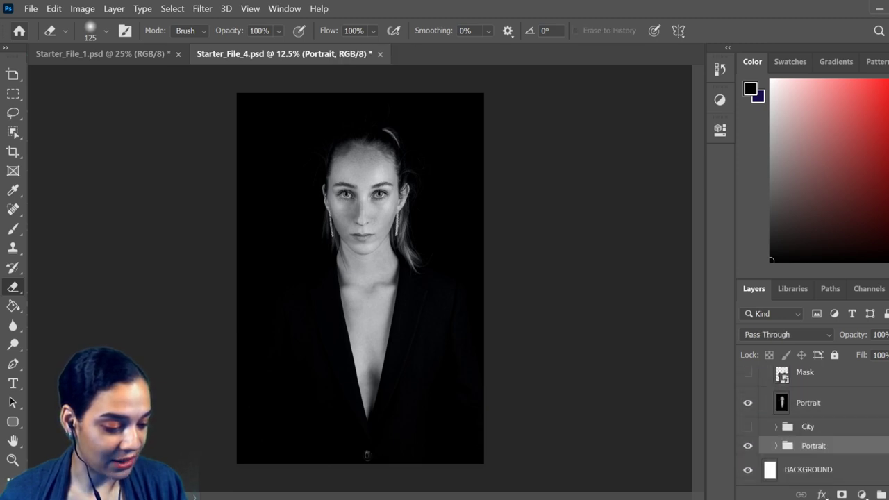
Pull the City photo out of its group, hide the Portrait group, and select both photo layers.
left_click(775, 426)
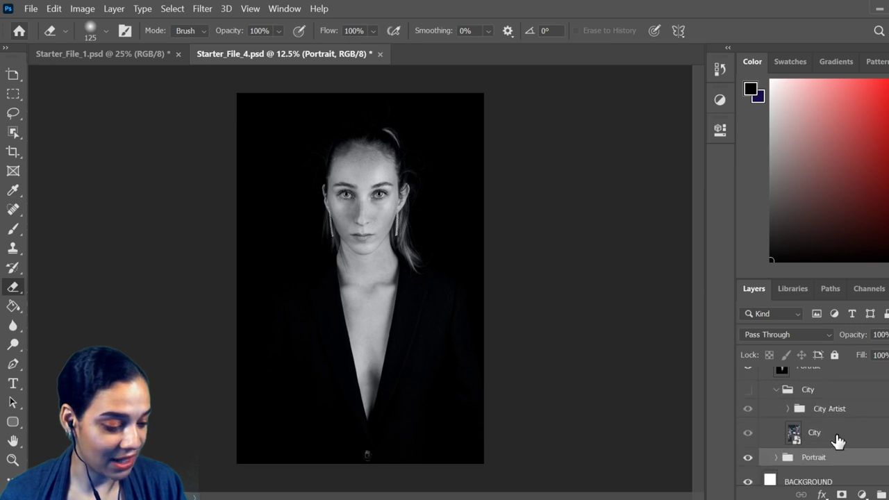
left_click_drag(838, 439, 834, 385)
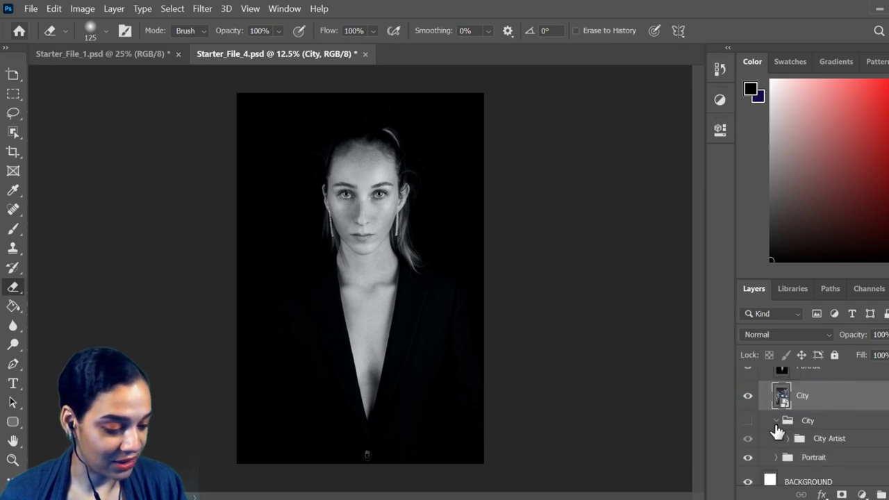
left_click(776, 420)
left_click(748, 445)
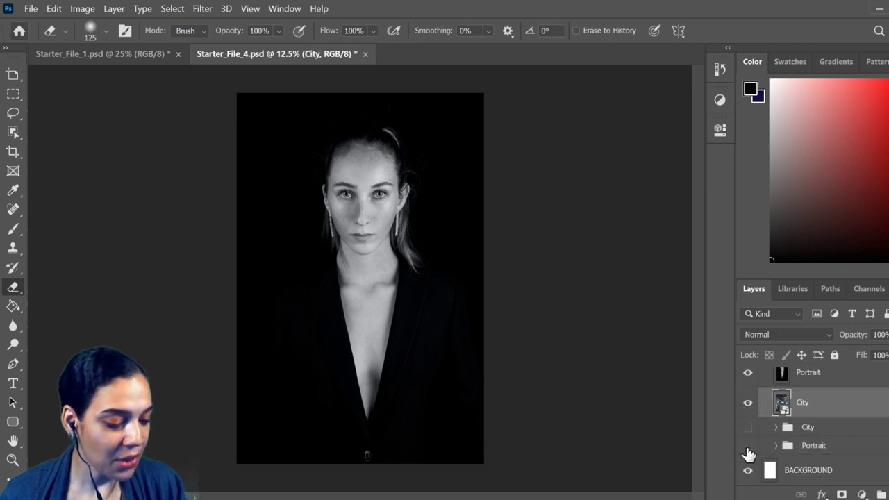
scroll(817, 448, "up", 1)
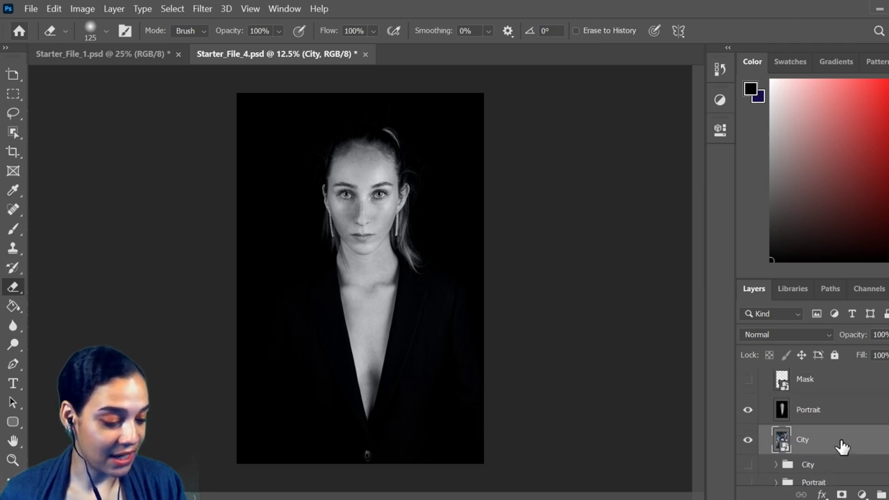
left_click(829, 417, "shift")
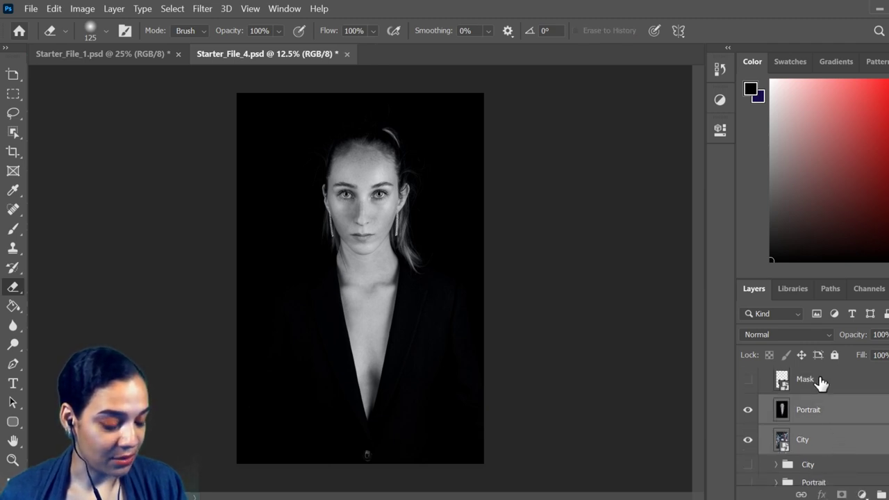
left_click(119, 55)
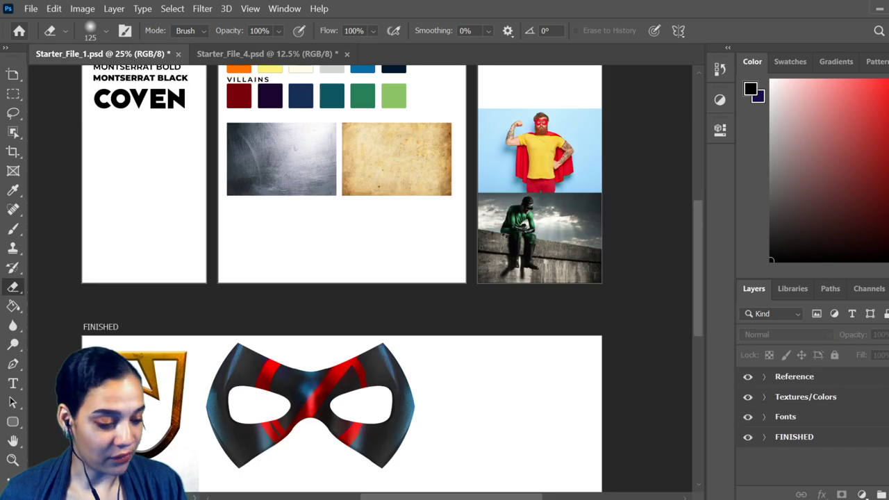
Copy the Portrait and City layers into the mood board's Reference group.
left_click(807, 382)
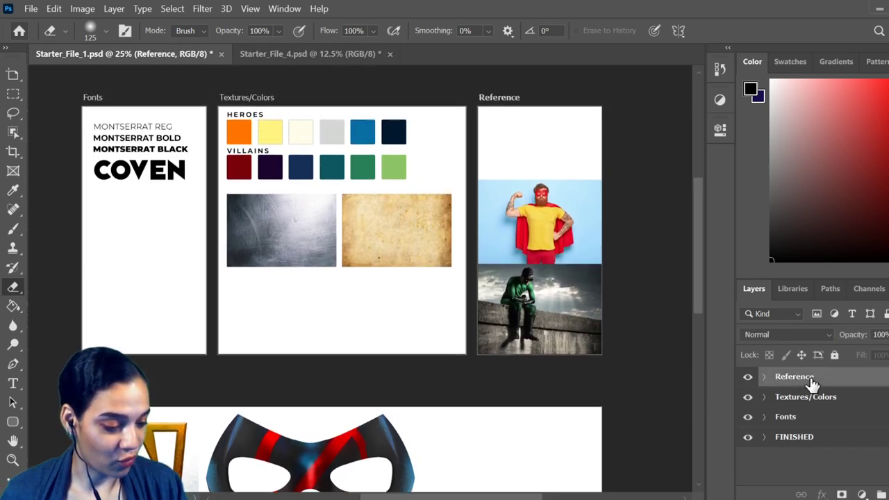
left_click(312, 54)
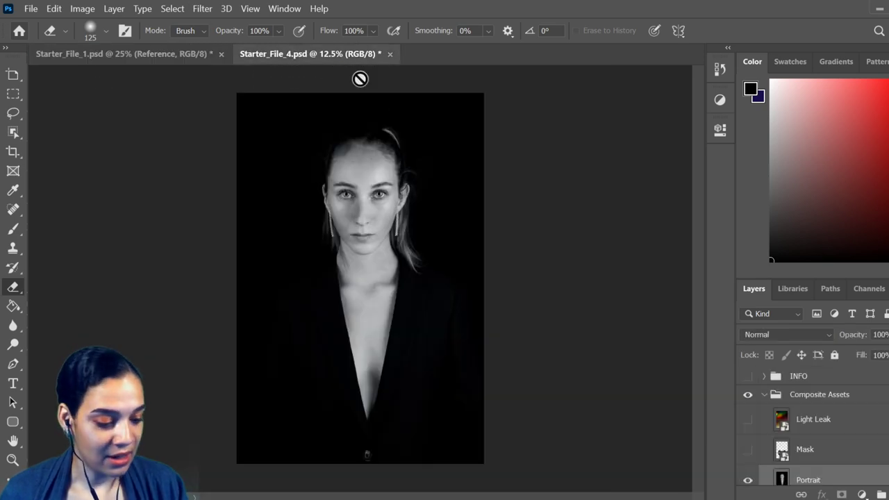
scroll(801, 494, "down", 1)
left_click_drag(833, 464, 540, 153)
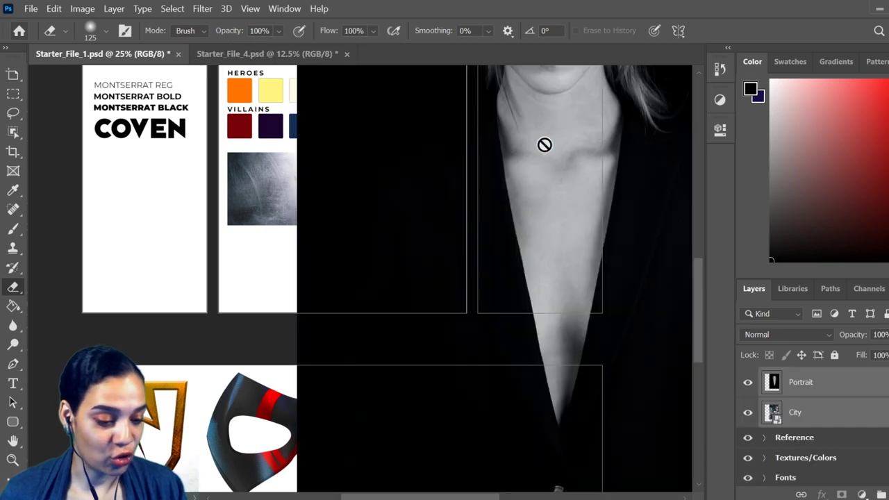
key("ctrl+minus")
key("ctrl+minus")
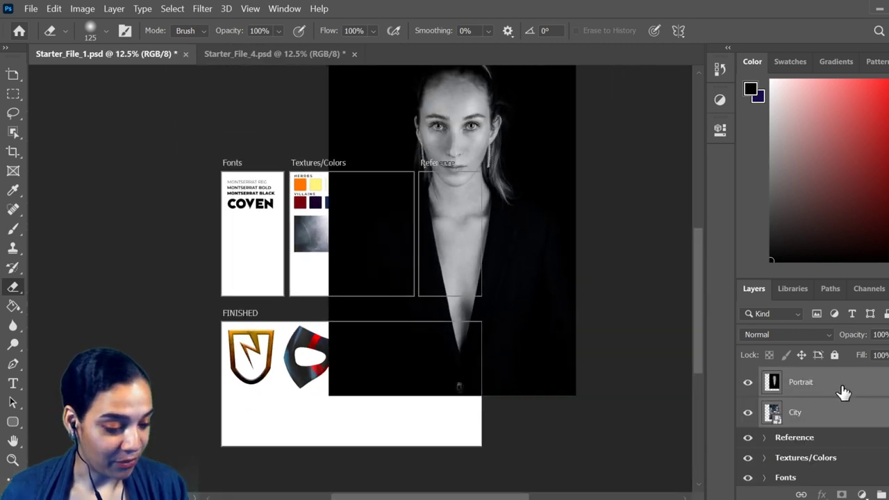
left_click_drag(833, 391, 849, 445)
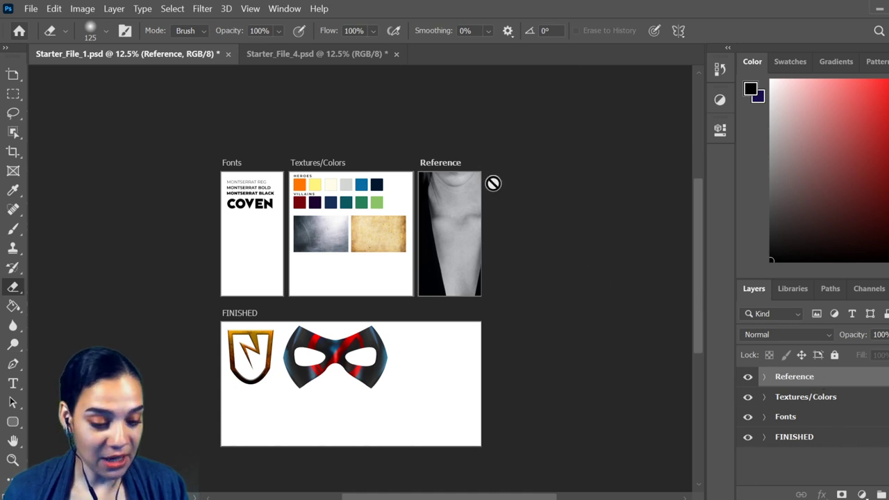
left_click(763, 376)
Scale the portrait to about 27% and place it in the Reference panel.
left_click(861, 408)
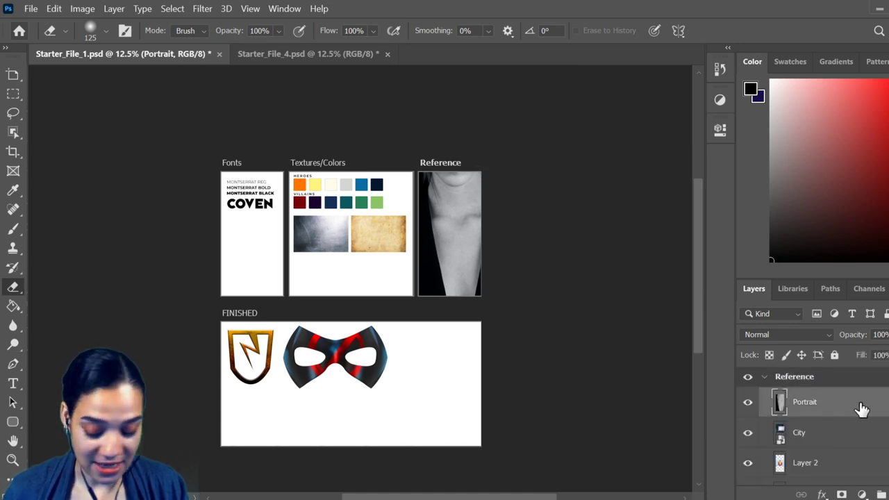
key("ctrl+t")
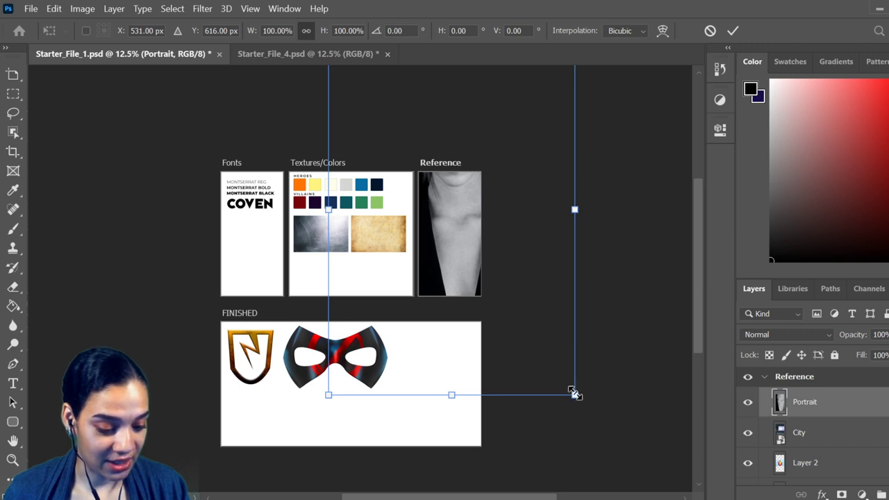
left_click_drag(574, 395, 427, 161)
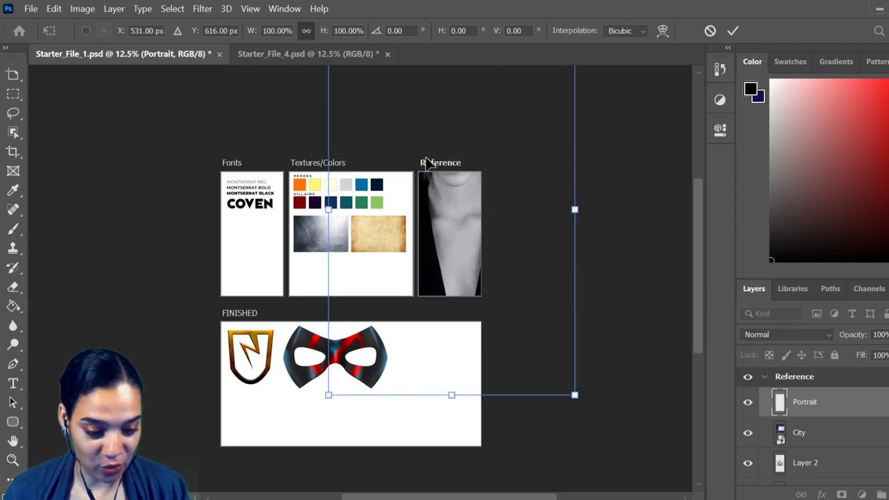
mouse_move(575, 394)
left_mouse_down()
mouse_move(421, 139)
mouse_move(380, 121)
mouse_move(461, 209)
mouse_move(482, 258)
mouse_move(457, 203)
mouse_move(432, 178)
left_mouse_up()
key("Return")
key("e")
key("ctrl+plus")
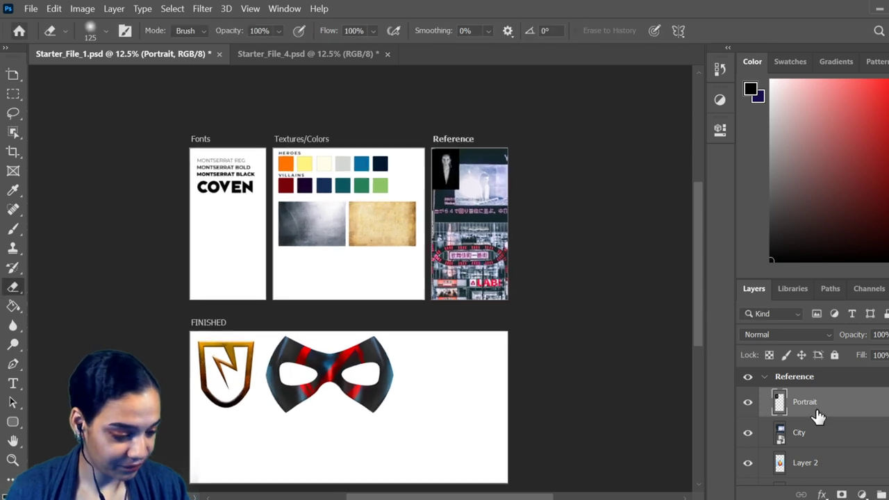
key("ctrl+plus")
key("ctrl+plus")
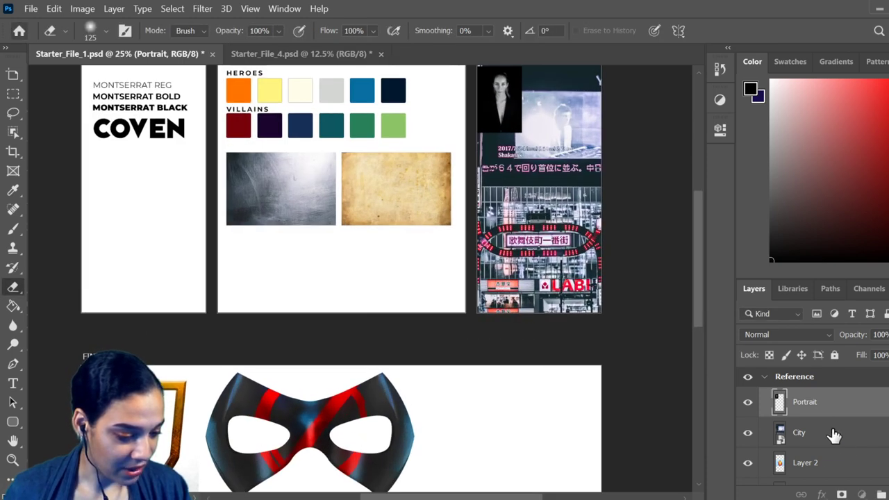
Shrink the city photo into the Reference panel's top-right beside the portrait.
left_click(833, 435)
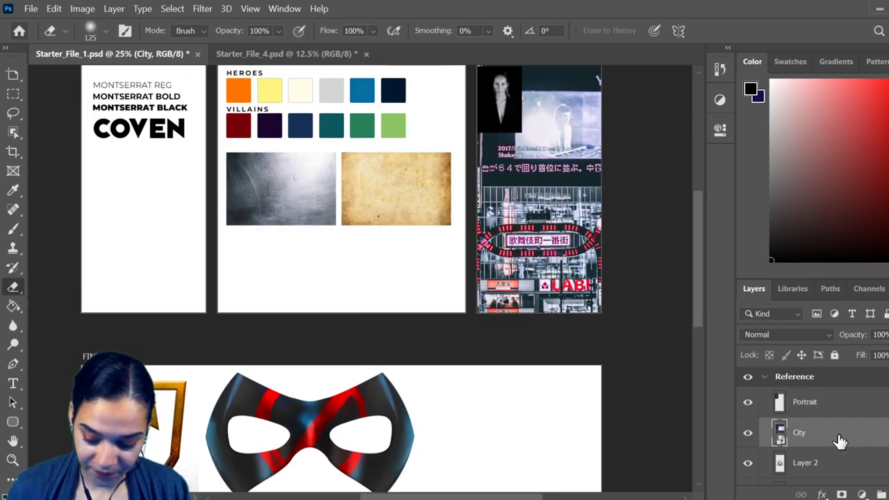
key("ctrl+t")
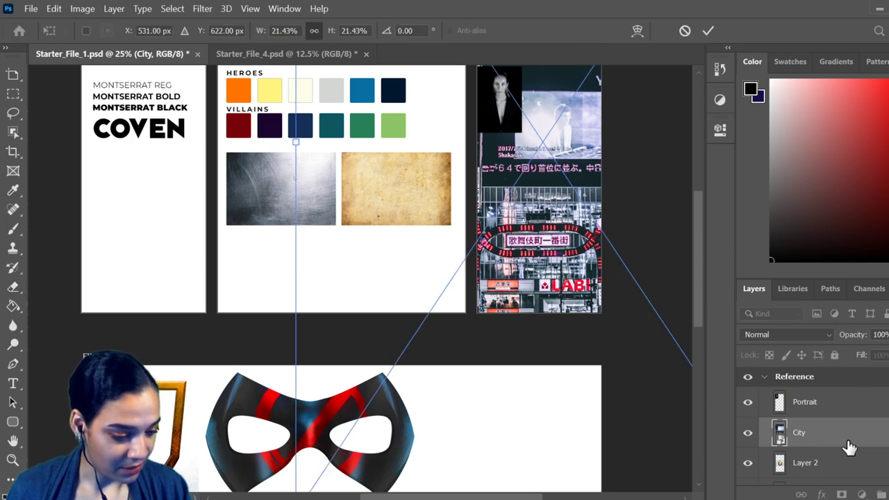
key("ctrl+minus")
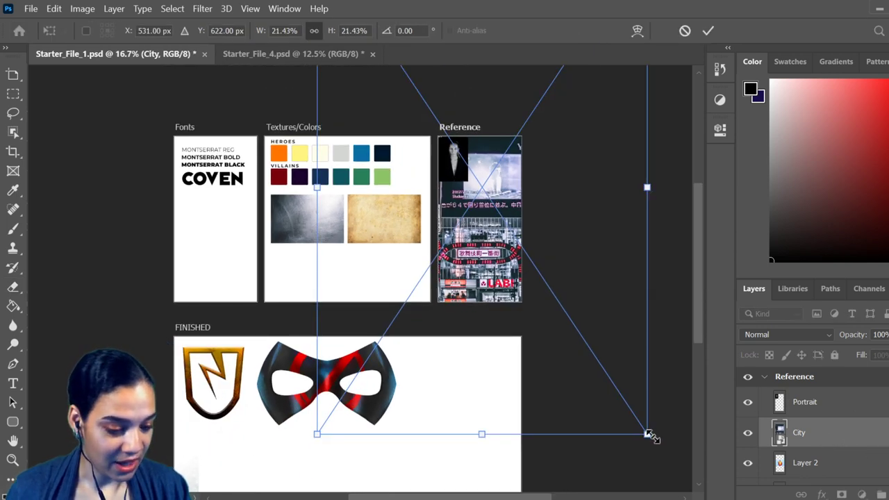
left_click_drag(649, 436, 510, 249)
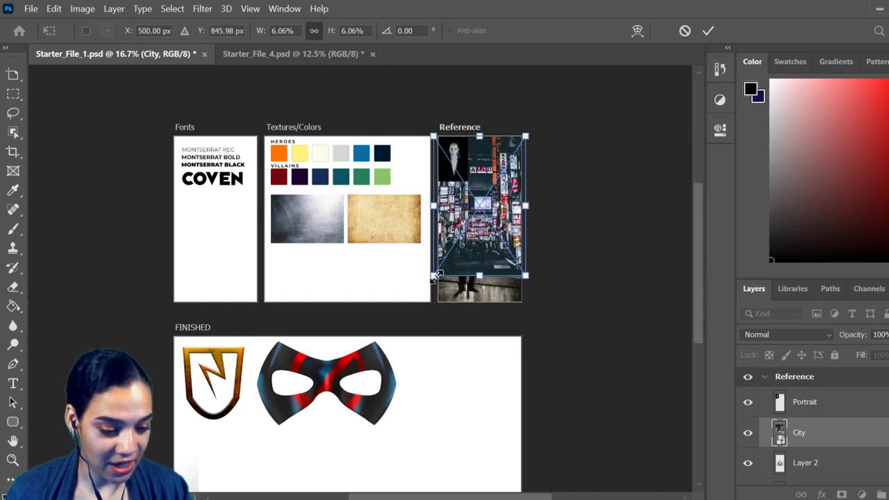
left_click_drag(433, 275, 509, 174)
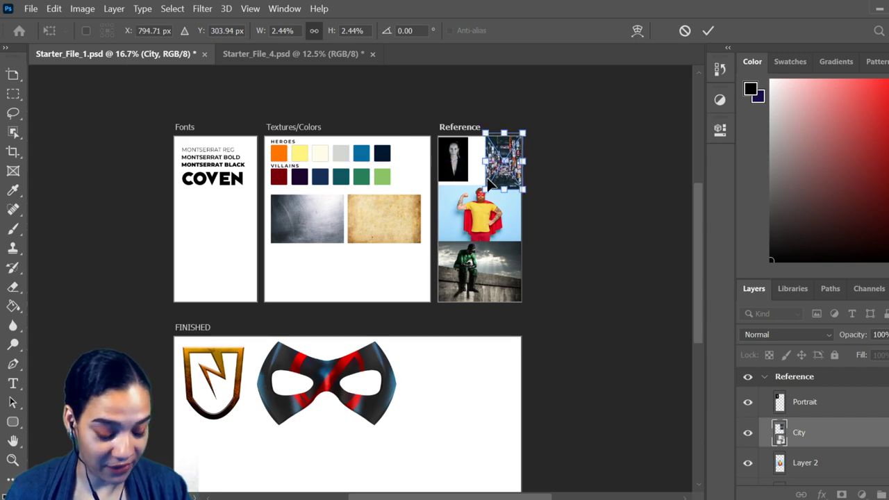
key("Return")
key("e")
key("ctrl+plus")
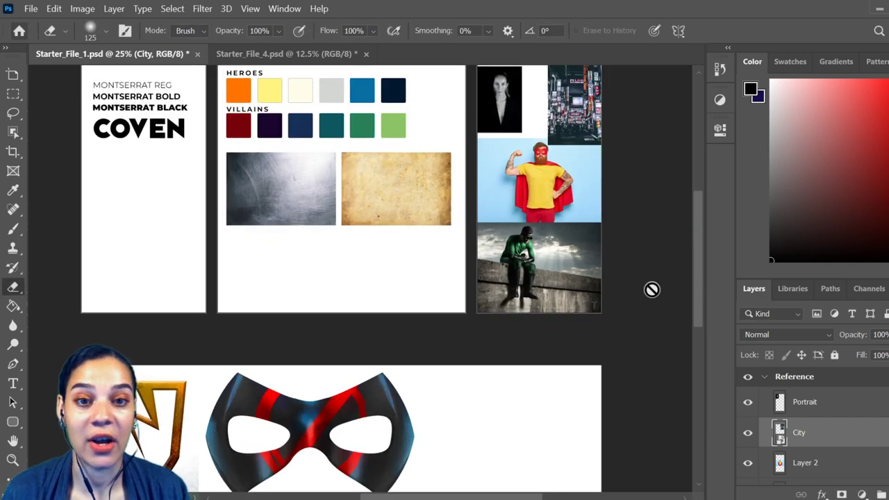
key("ctrl+minus")
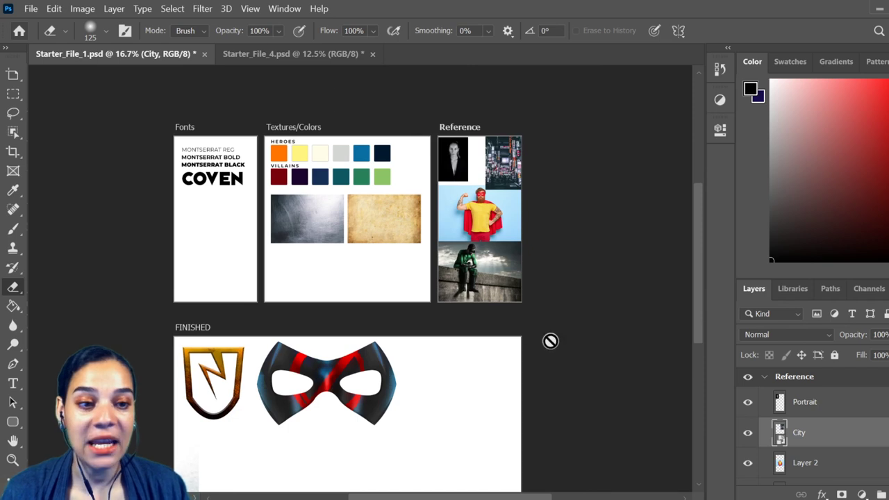
left_click(263, 58)
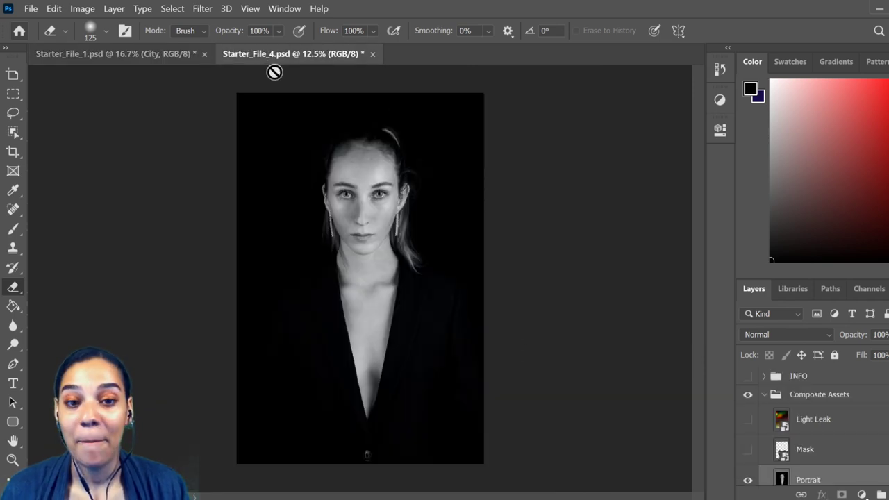
Preview the existing Mask layer over the portrait, then hide it again.
left_click(747, 454)
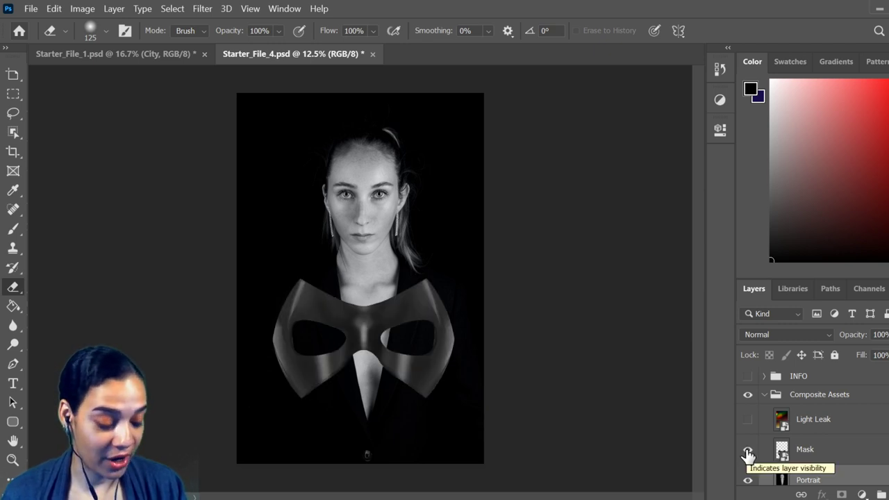
left_click(747, 455)
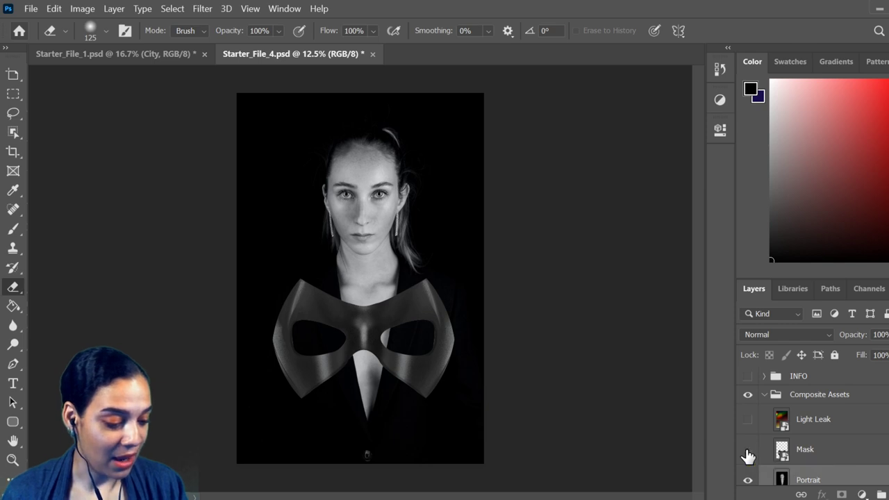
scroll(829, 454, "down", 3)
left_click(832, 376)
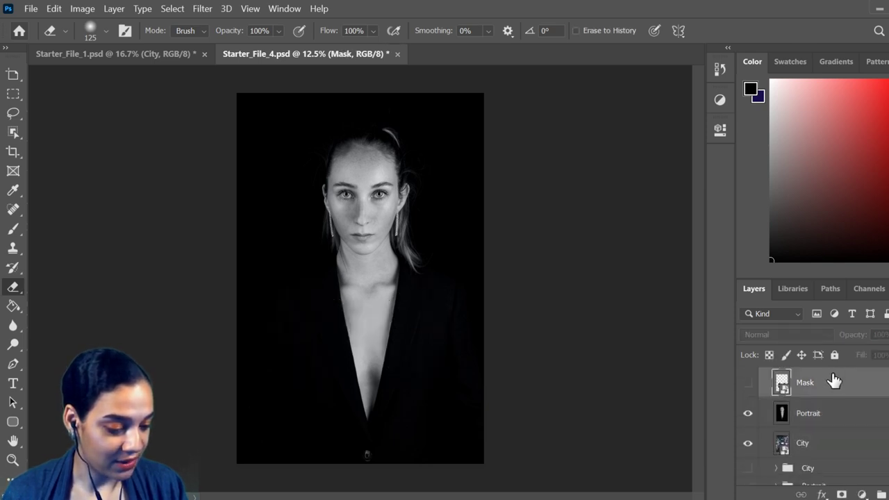
left_click(844, 468)
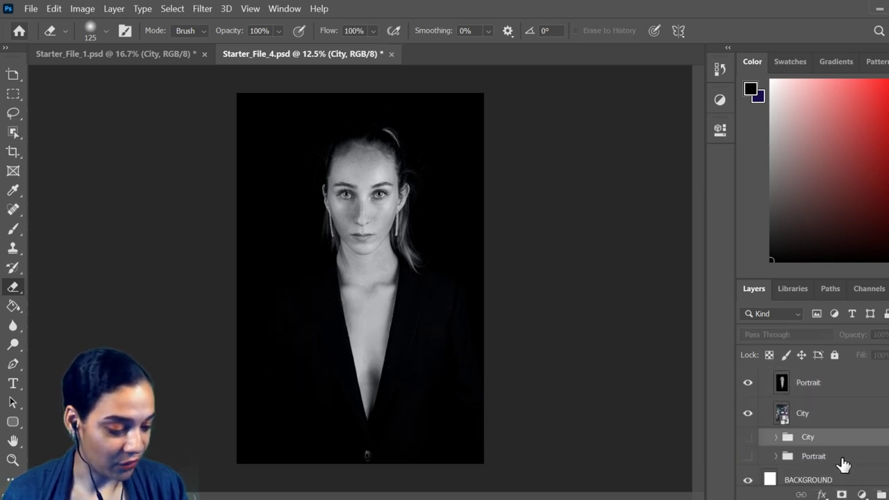
scroll(842, 464, "up", 5)
Copy the mood board's finished red-blue mask into Starter_File_4 above Portrait, hidden.
left_click(165, 56)
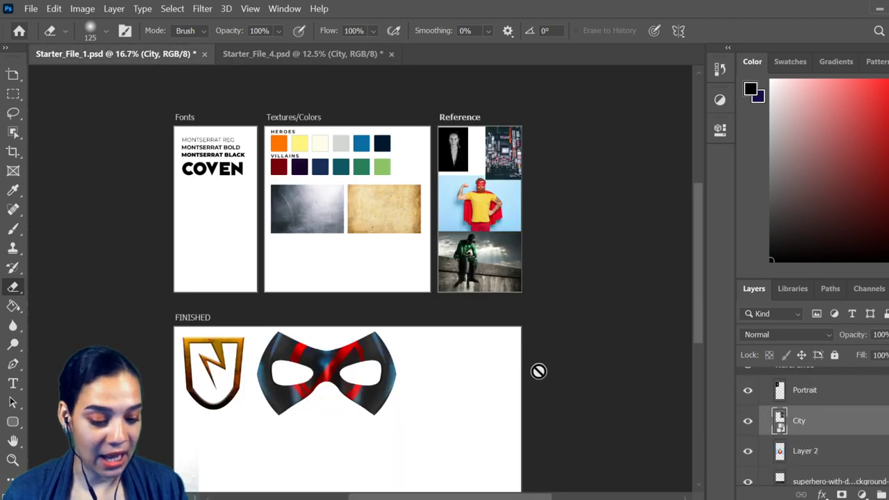
scroll(781, 434, "up", 1)
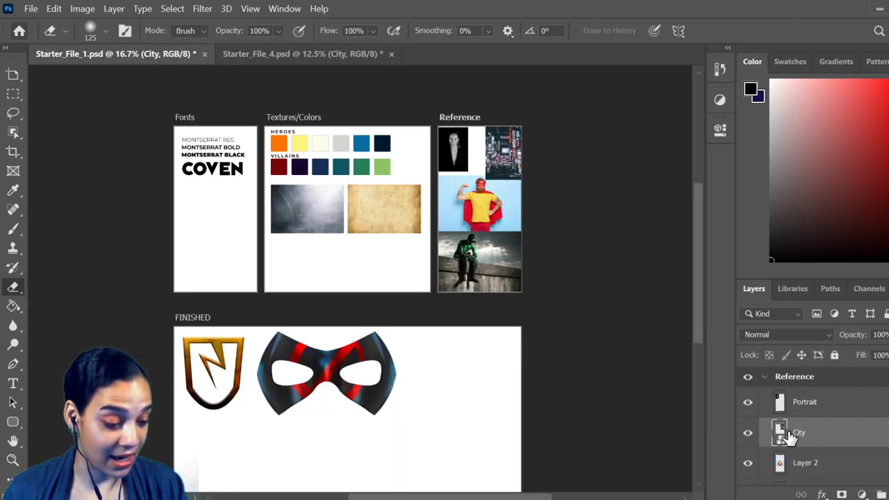
scroll(785, 436, "down", 3)
left_click(333, 370, "ctrl")
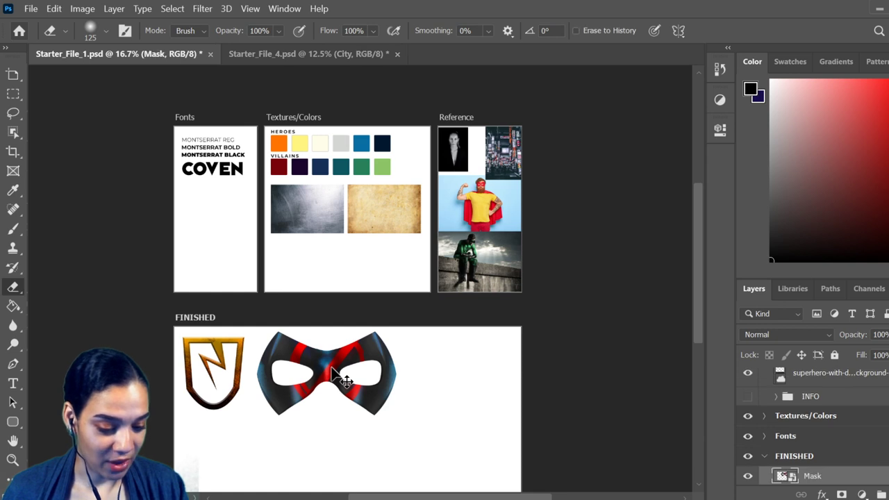
scroll(849, 463, "down", 1)
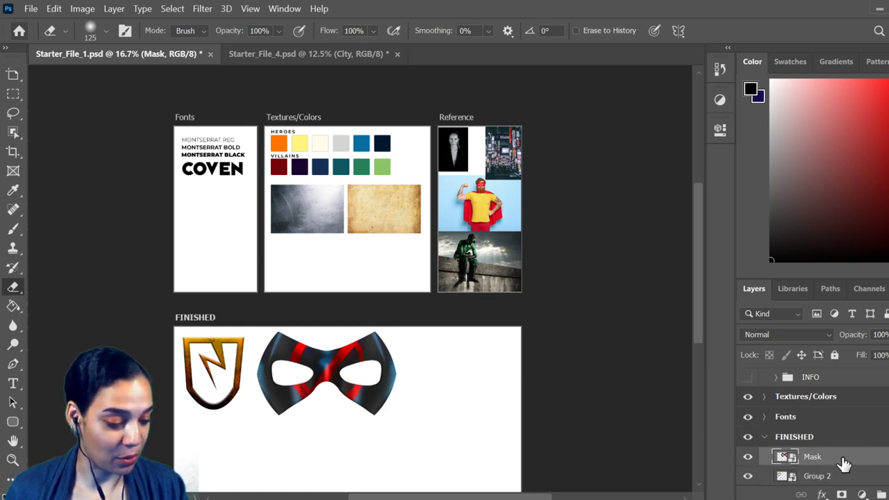
left_click_drag(842, 464, 367, 233)
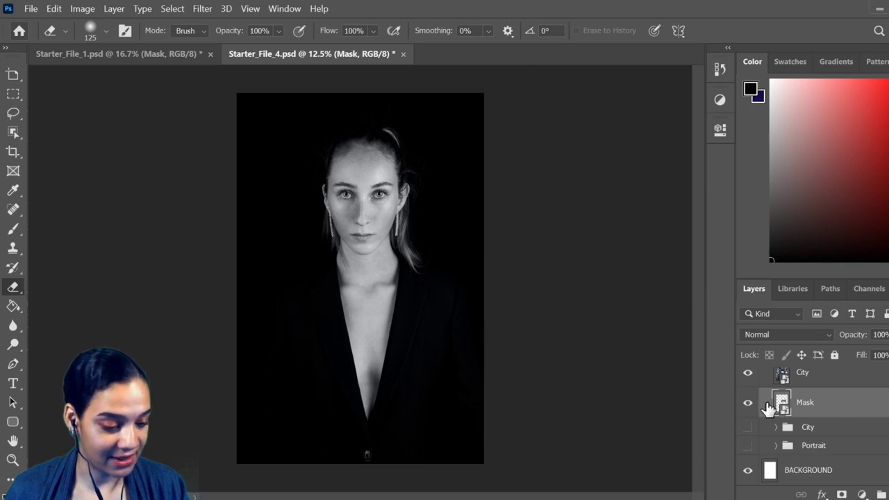
left_click_drag(855, 408, 834, 413)
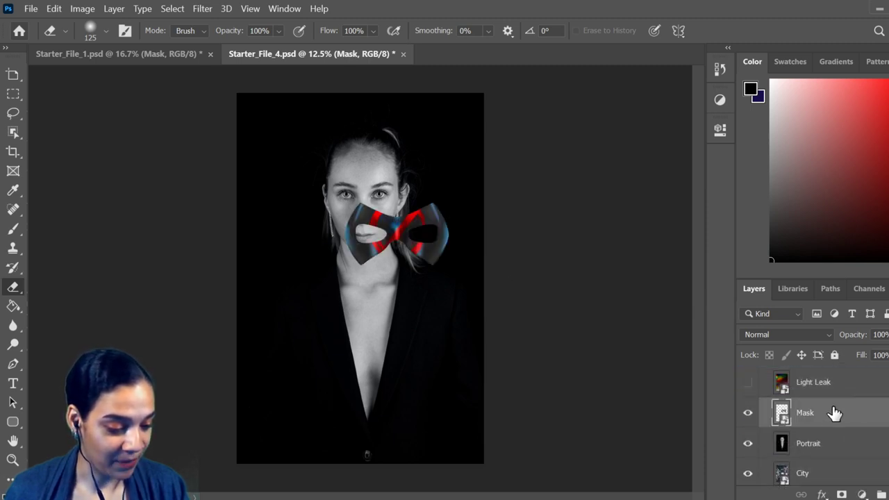
left_click(748, 416)
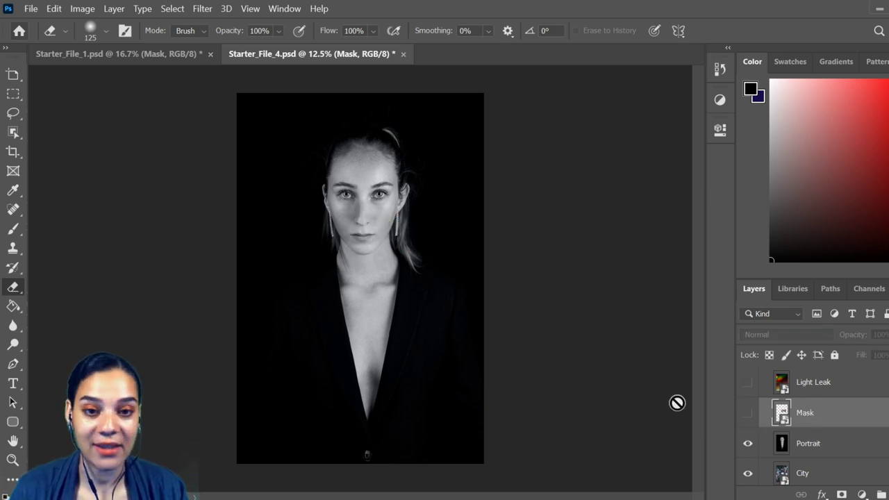
key("ctrl+plus")
left_click_drag(357, 262, 377, 275)
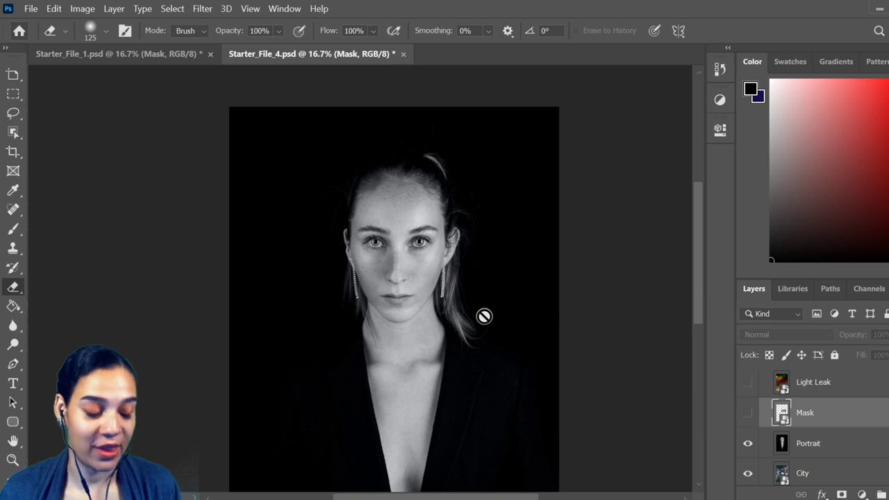
Select the Portrait layer and frame the whole portrait in view.
left_click(850, 456)
key("ctrl+plus")
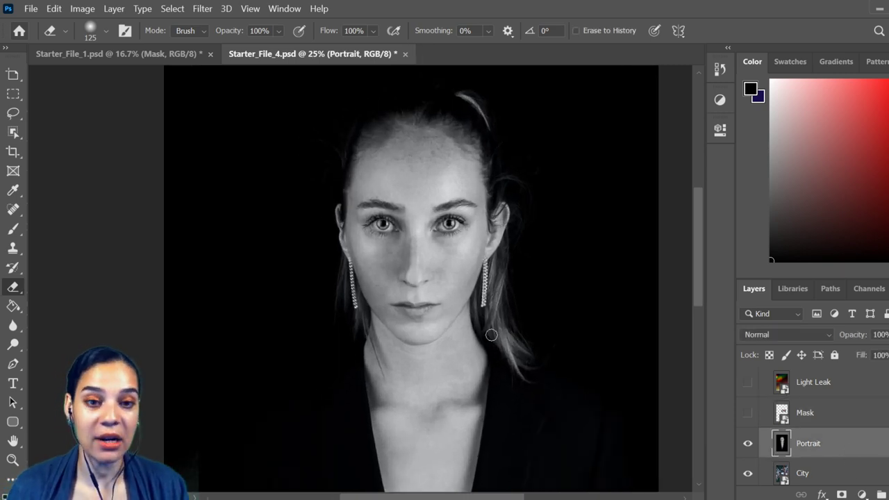
left_click_drag(491, 396, 452, 373)
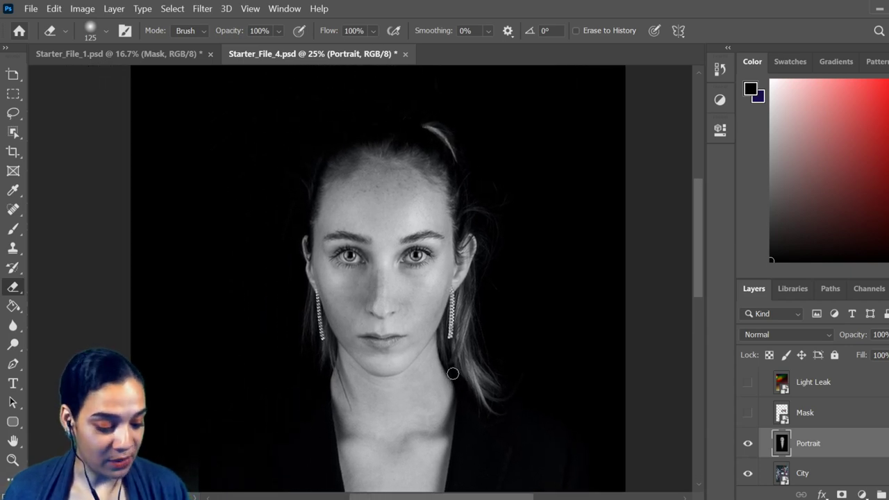
key("ctrl+minus")
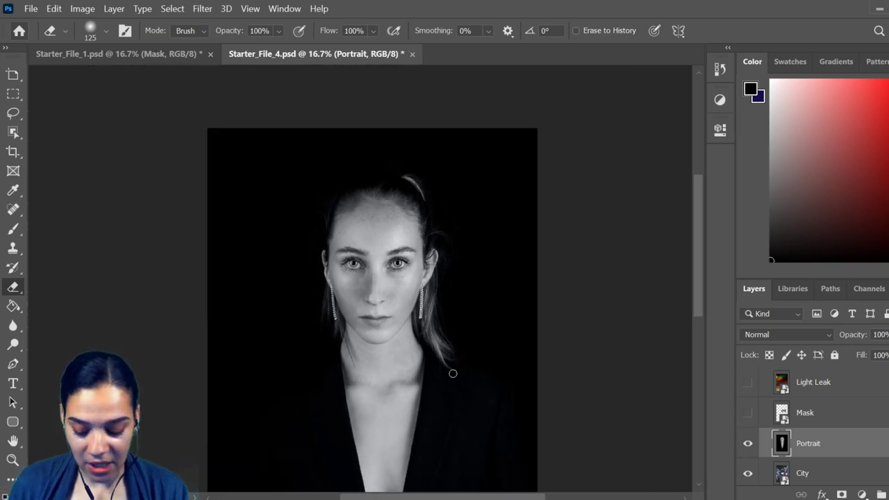
Lasso the background above the head and left of the face, subtracting face areas.
key("l")
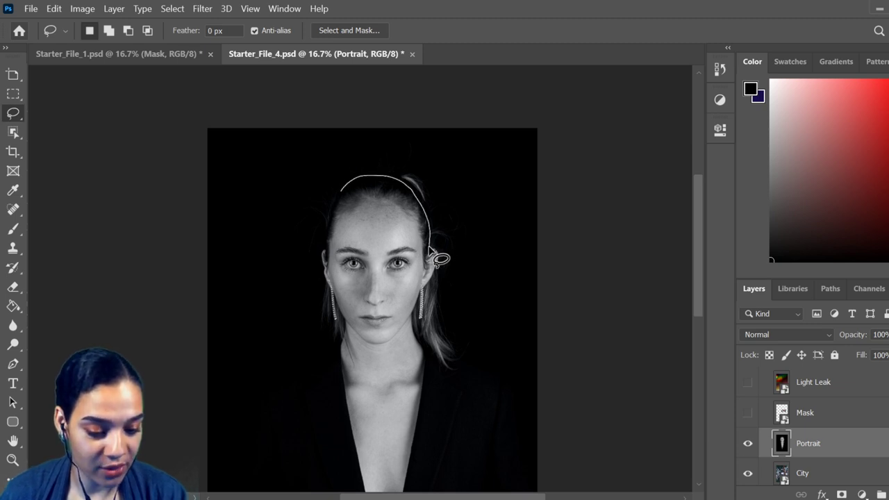
left_click_drag(432, 254, 326, 127)
key("shift")
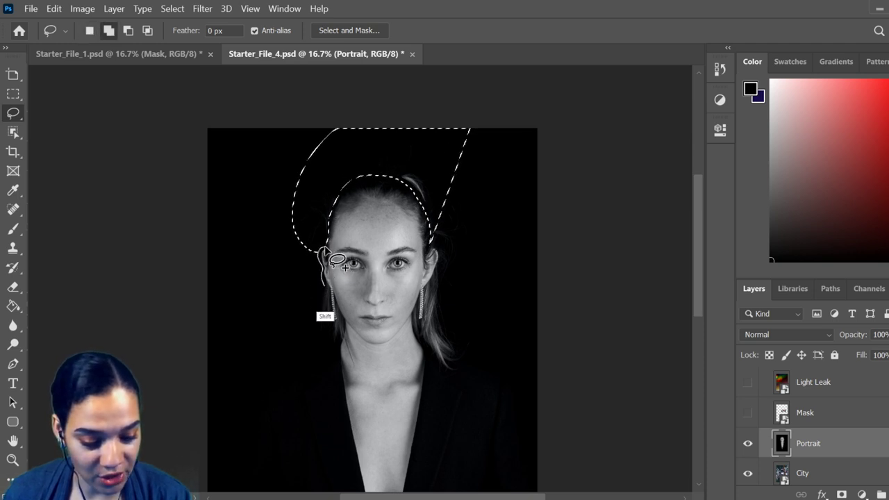
left_click_drag(324, 251, 327, 250)
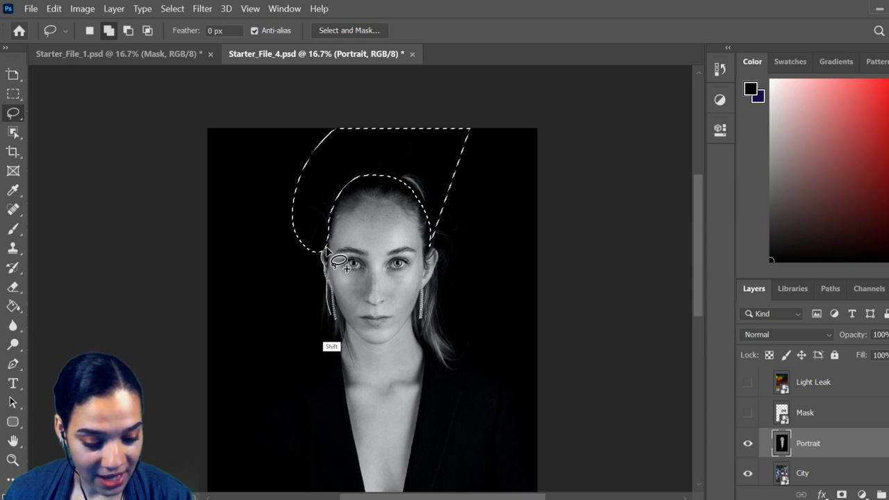
mouse_move(328, 255)
left_mouse_down()
mouse_move(285, 380)
mouse_move(288, 132)
left_mouse_up()
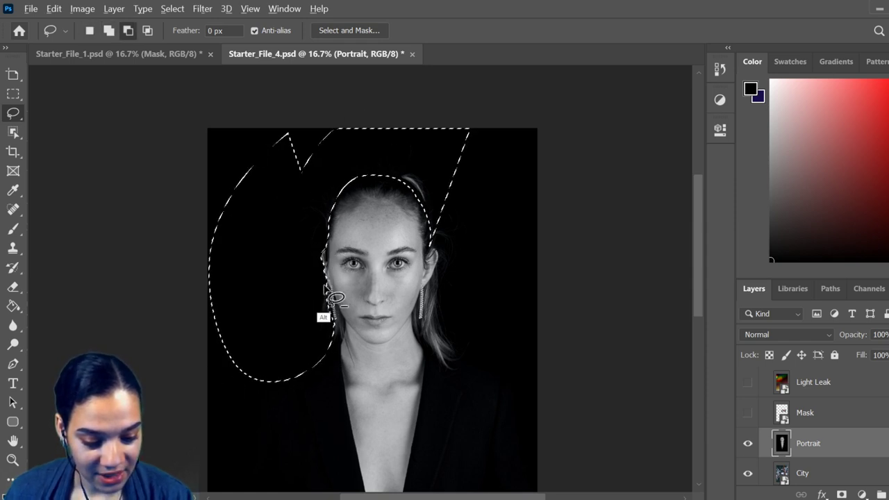
key("alt")
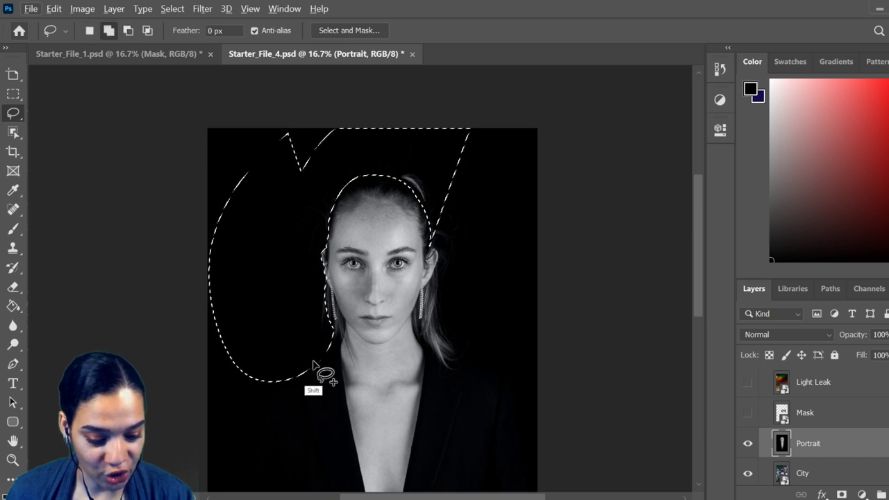
key("shift")
mouse_move(231, 416)
left_mouse_down()
mouse_move(314, 366)
mouse_move(184, 205)
mouse_move(410, 152)
left_mouse_up()
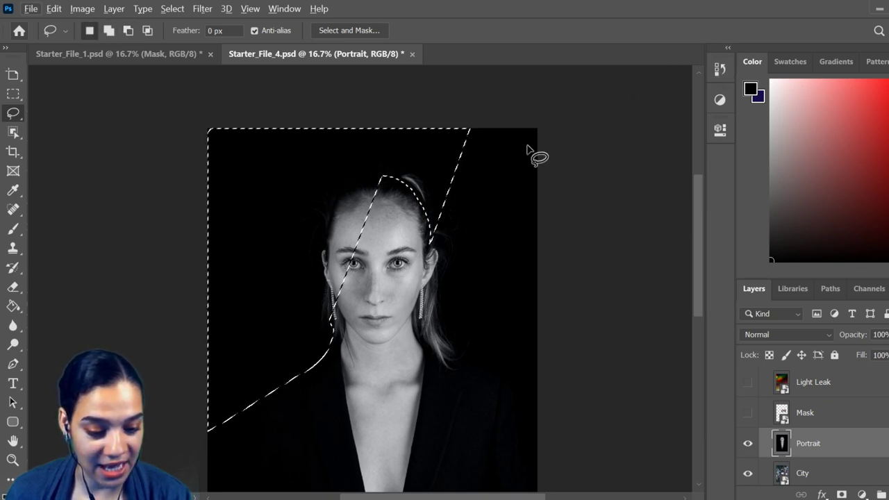
key("alt")
left_click_drag(384, 178, 347, 190)
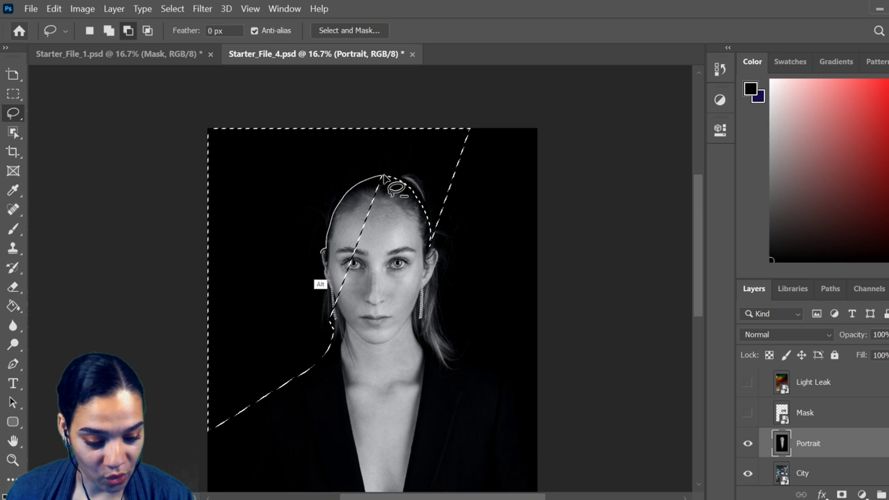
left_click_drag(337, 349, 333, 346)
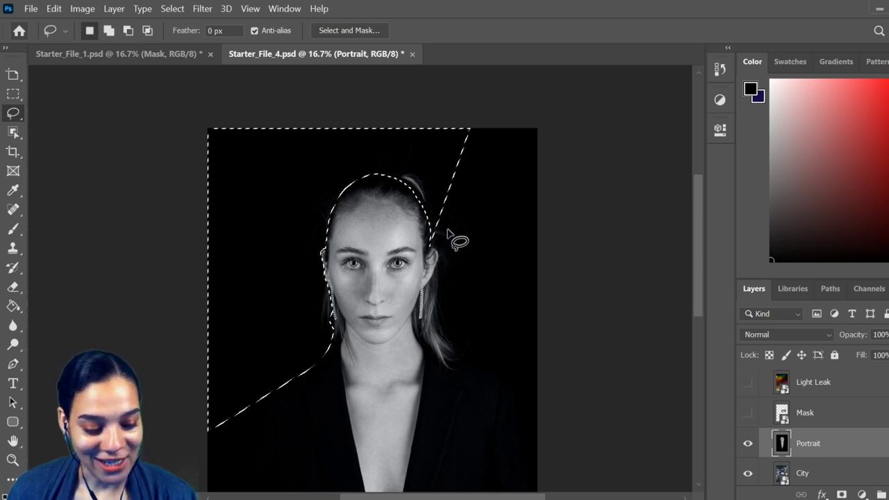
Add the right-side background above the shoulder and trim along both shoulders and the hair.
key("shift")
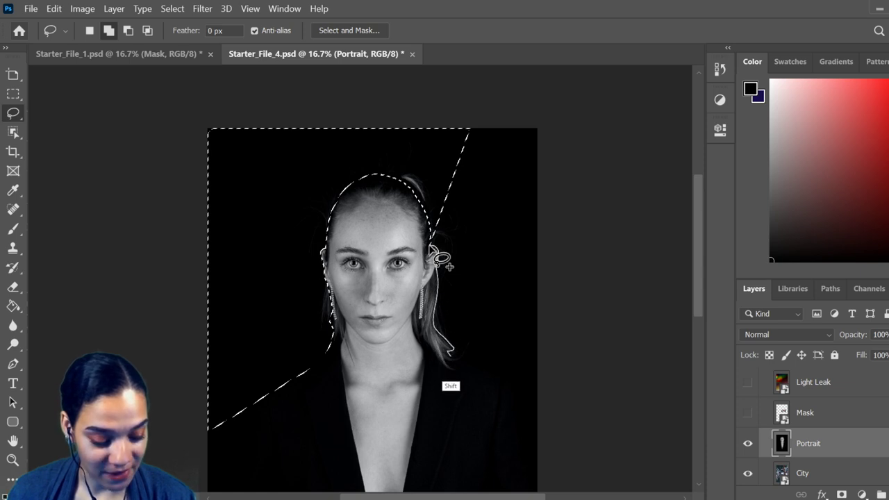
mouse_move(442, 259)
left_mouse_down()
mouse_move(536, 98)
mouse_move(684, 109)
mouse_move(437, 239)
mouse_move(444, 233)
mouse_move(439, 259)
mouse_move(492, 104)
left_mouse_up()
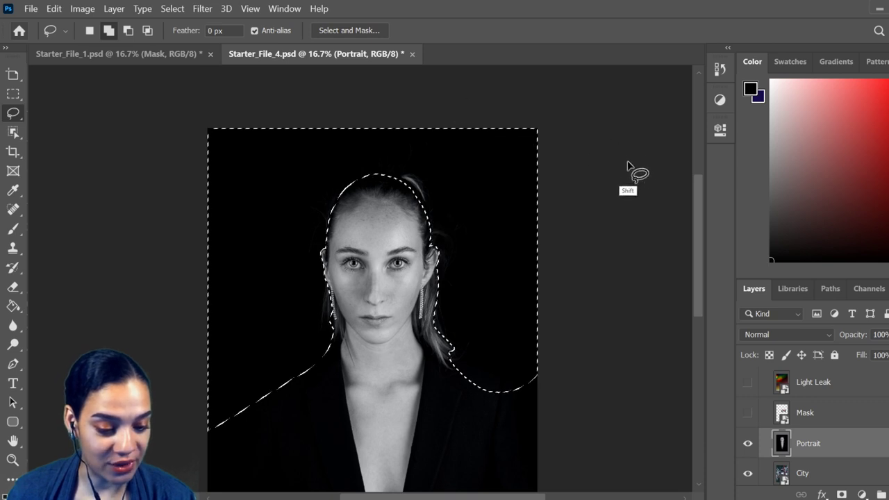
left_click_drag(541, 359, 526, 190)
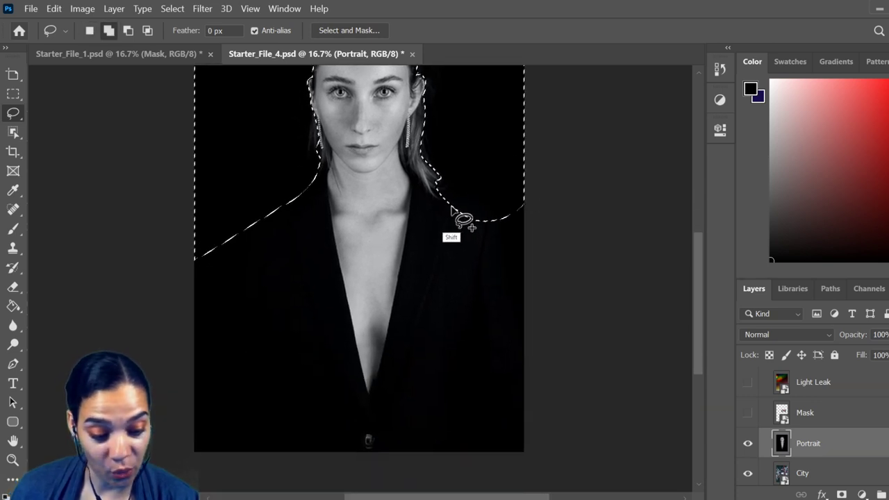
left_click_drag(462, 215, 522, 153)
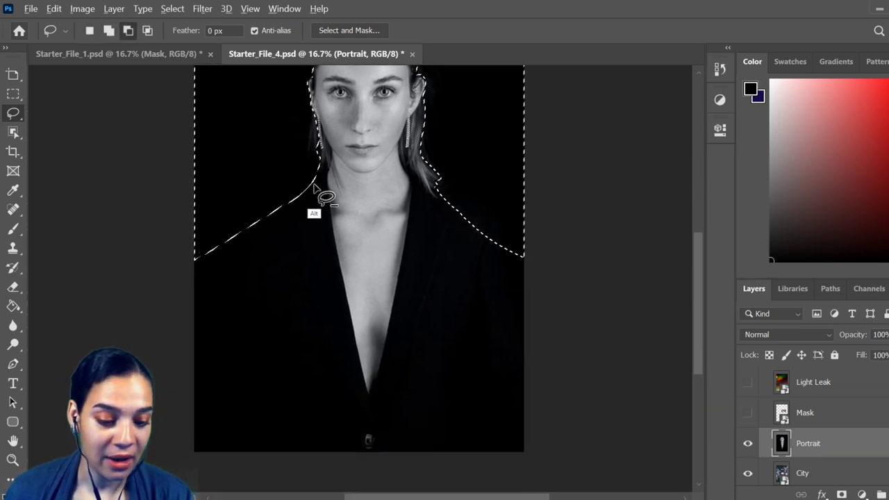
mouse_move(317, 181)
left_mouse_down()
mouse_move(166, 307)
mouse_move(184, 229)
left_mouse_up()
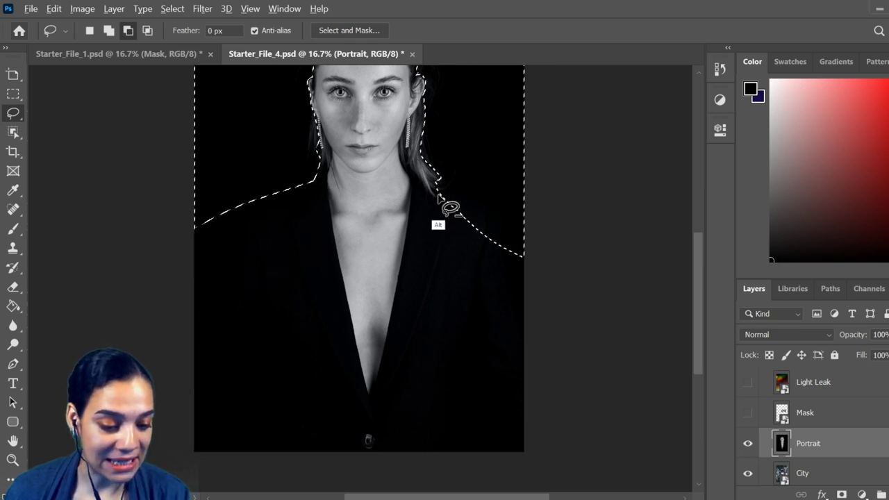
mouse_move(446, 204)
left_mouse_down()
mouse_move(430, 192)
mouse_move(527, 221)
mouse_move(591, 283)
left_mouse_up()
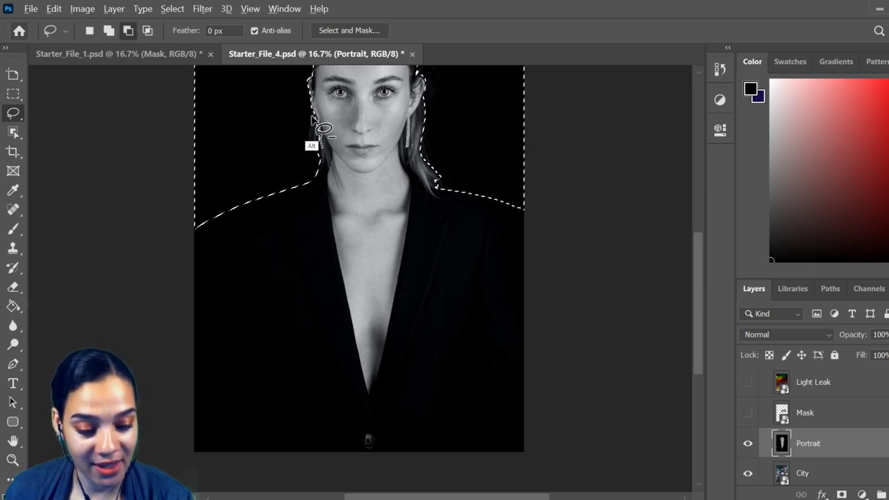
mouse_move(310, 135)
left_mouse_down()
mouse_move(315, 175)
mouse_move(344, 168)
mouse_move(308, 159)
left_mouse_up()
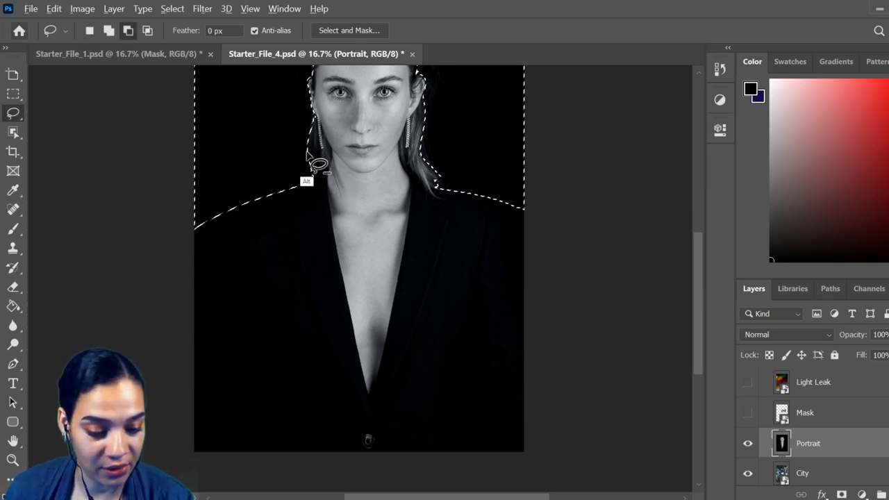
Check the selection at several zoom levels and refine its edges around the head.
key("ctrl+d")
key("ctrl+minus")
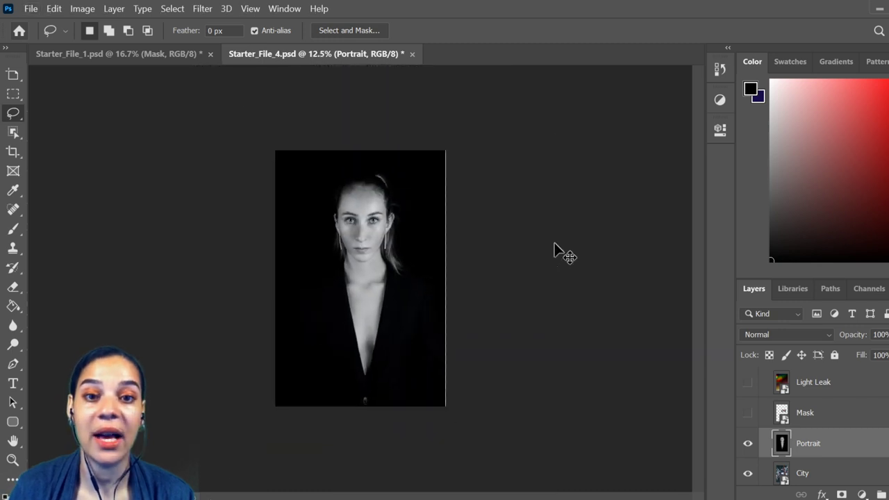
key("ctrl+minus")
key("ctrl+z")
key("ctrl+plus")
key("ctrl+plus")
left_click_drag(407, 149, 446, 238)
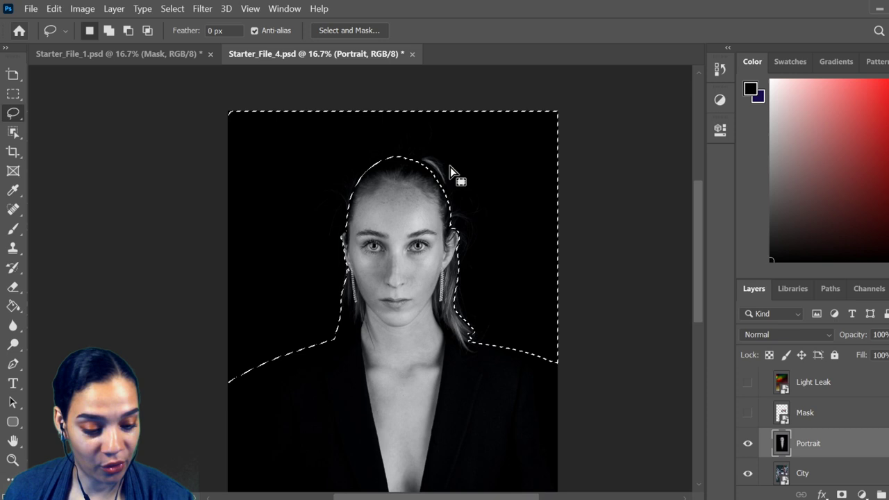
key("shift")
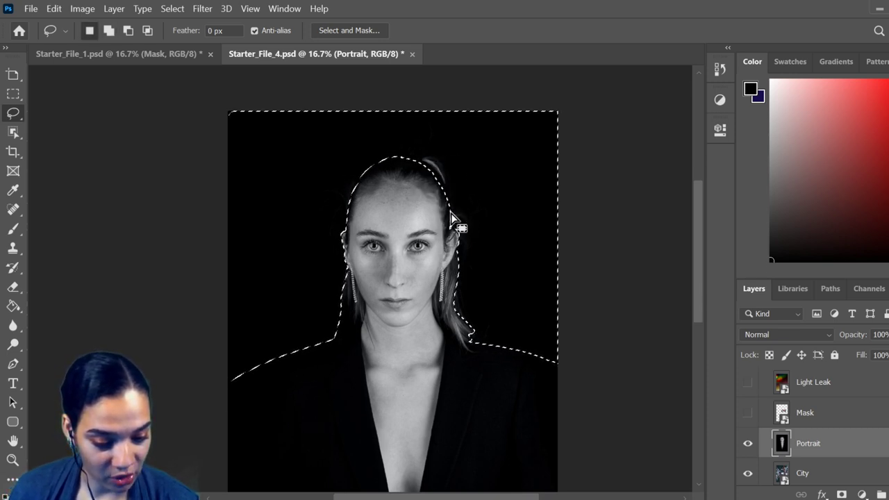
key("alt")
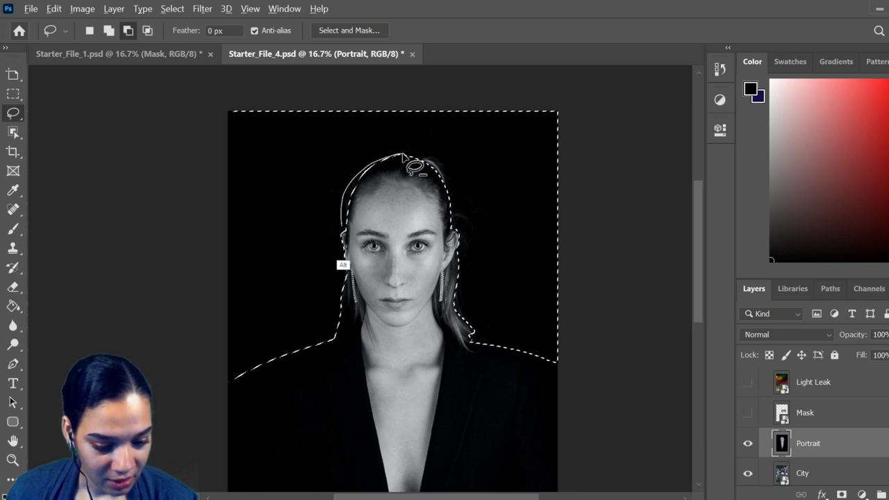
key("shift")
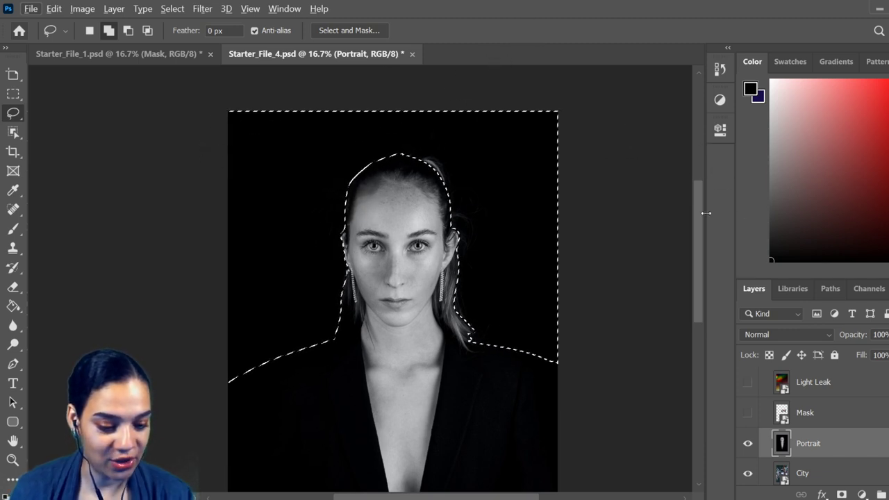
scroll(646, 268, "down", 2)
scroll(627, 222, "up", 2)
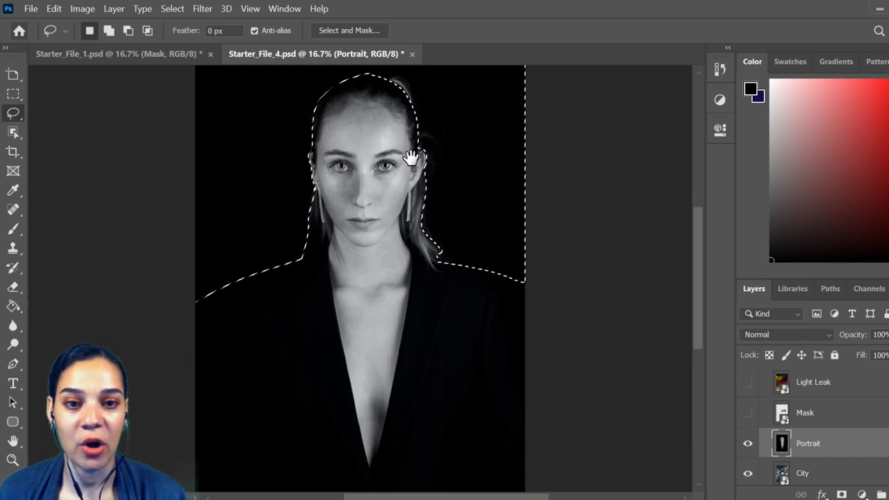
left_click_drag(411, 159, 460, 173)
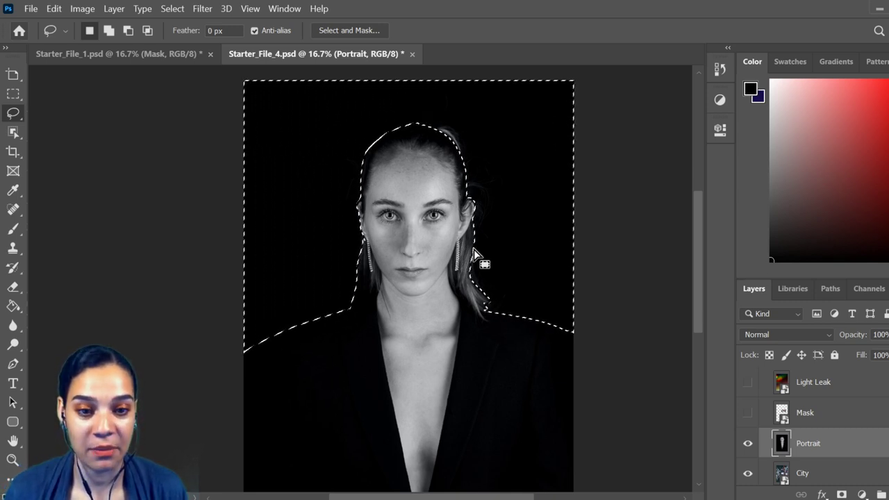
key("ctrl+minus")
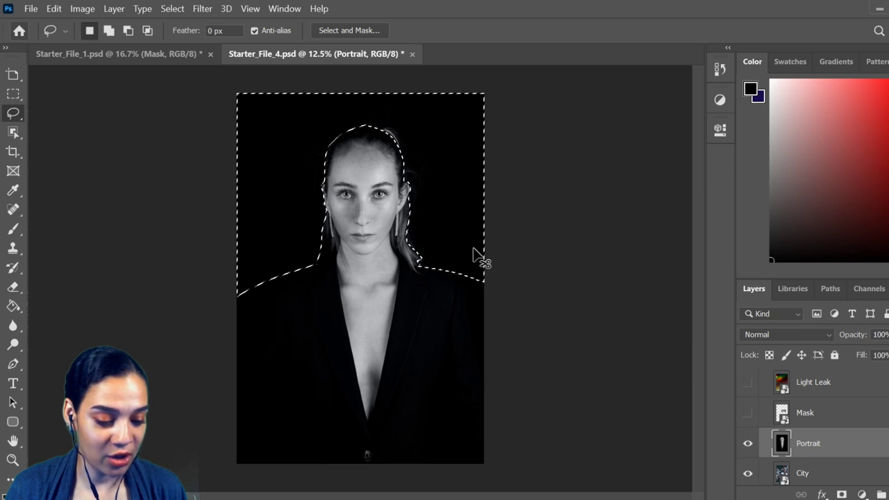
key("ctrl+plus")
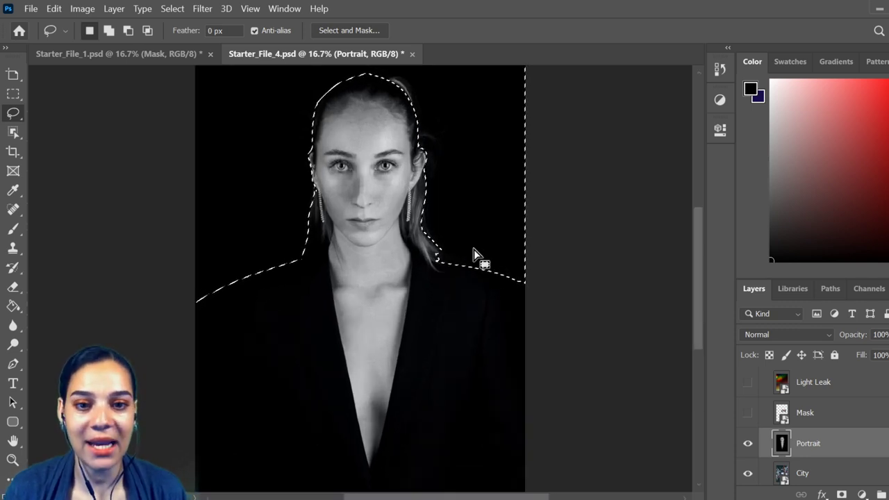
Trim the selection along the left shoulder and right image edge, then create a new layer.
key("alt")
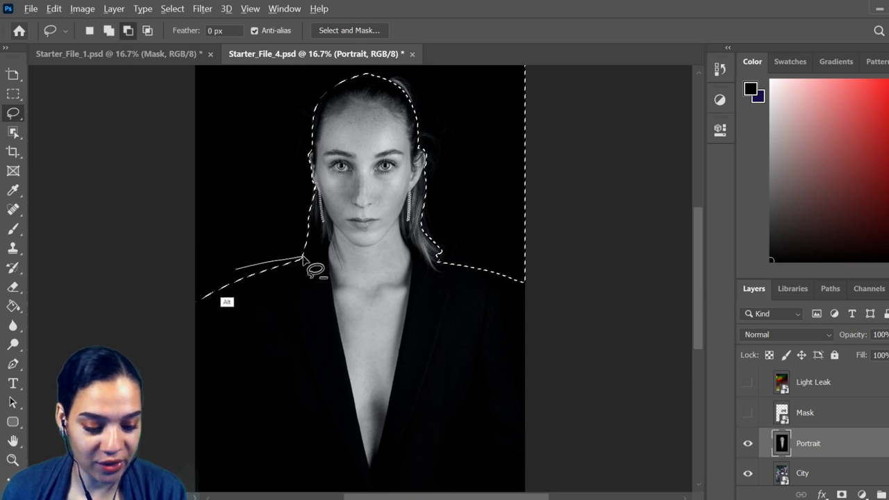
left_click_drag(302, 258, 304, 258)
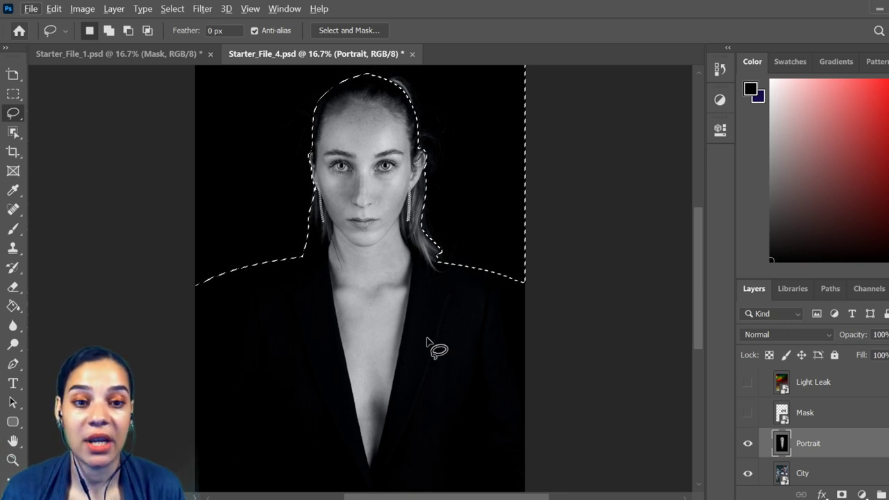
mouse_move(505, 274)
left_mouse_down()
mouse_move(502, 290)
mouse_move(500, 281)
mouse_move(553, 342)
mouse_move(559, 333)
left_mouse_up()
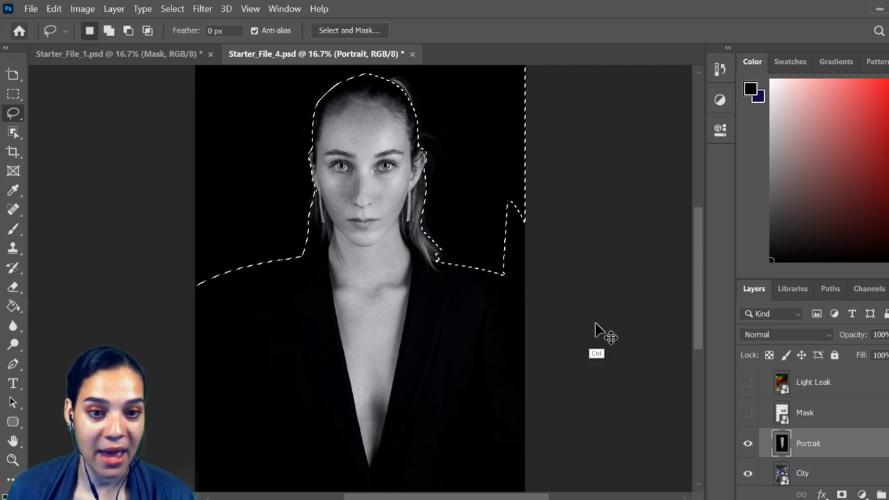
key("ctrl+z")
mouse_move(505, 271)
left_mouse_down()
mouse_move(616, 288)
mouse_move(600, 310)
left_mouse_up()
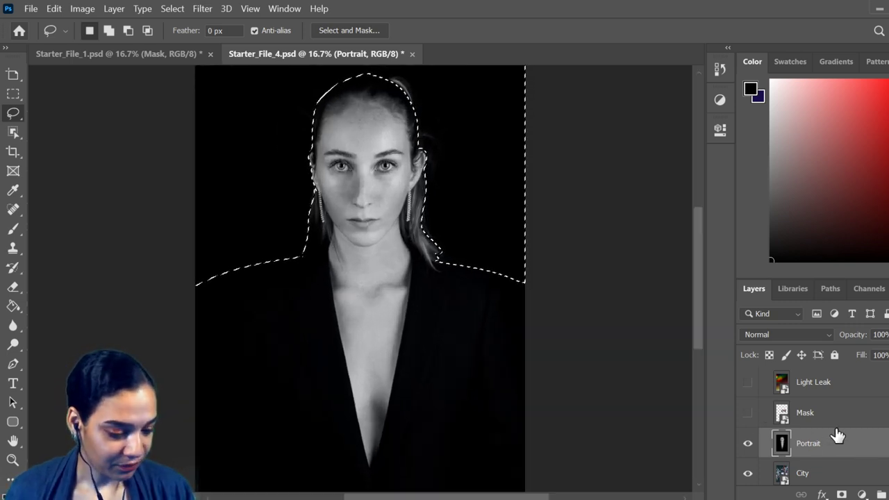
scroll(835, 433, "down", 1)
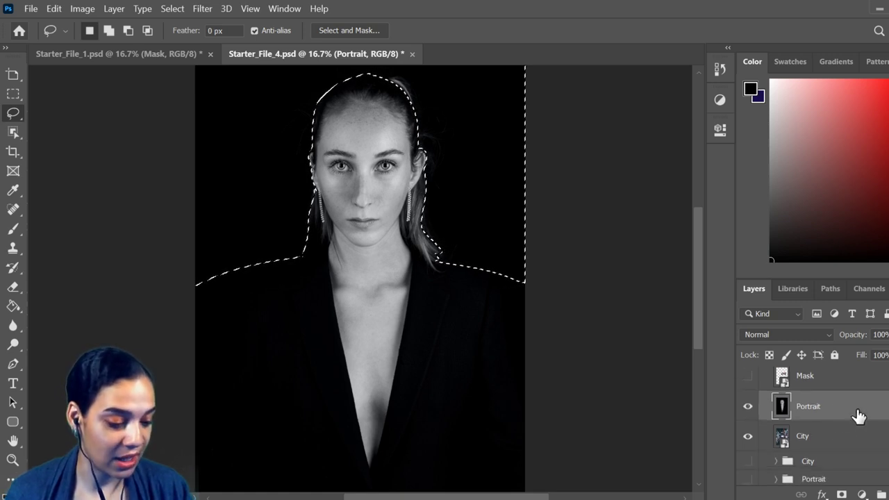
key("ctrl+minus")
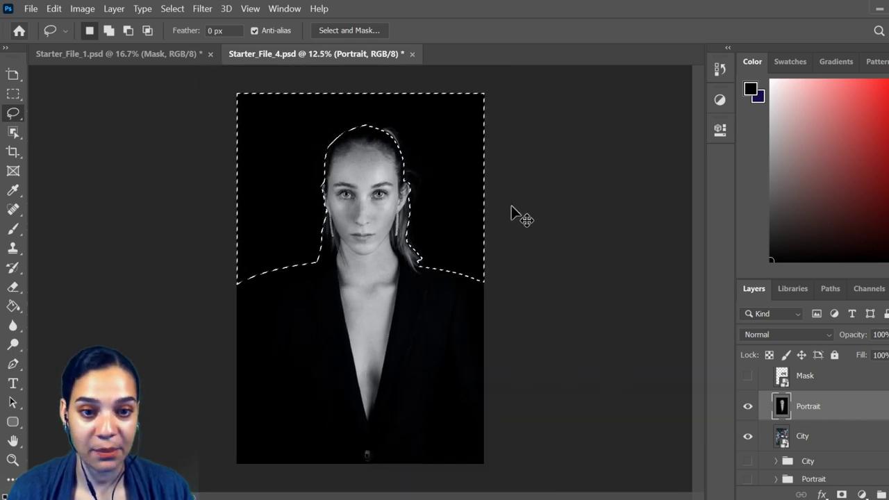
key("ctrl+plus")
left_click_drag(484, 198, 498, 260)
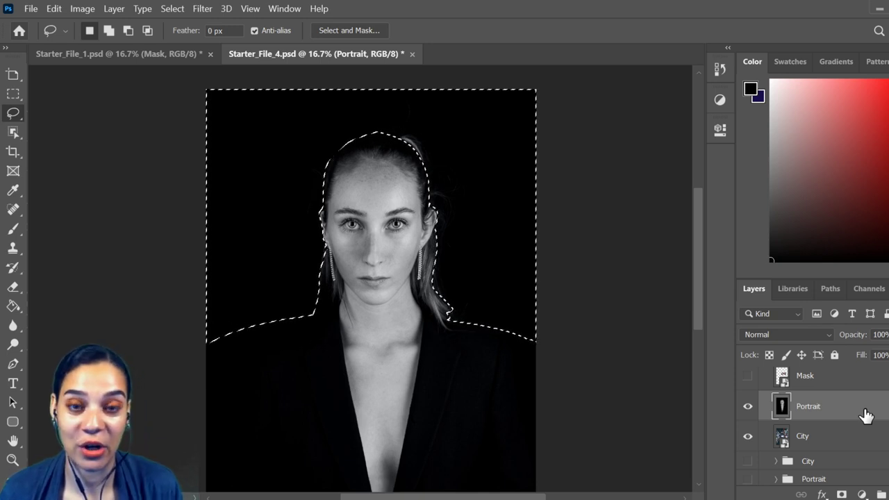
key("ctrl+shift+n")
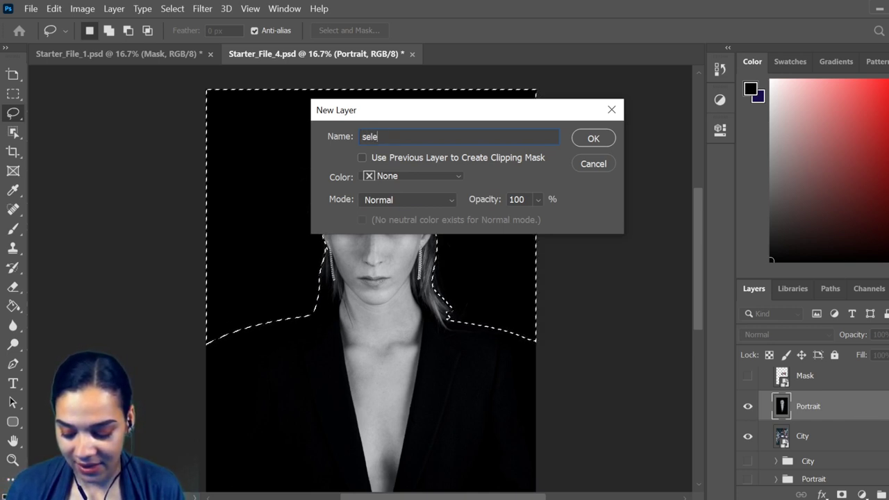
Create the 'select' layer and fill the background selection with red.
key("Return")
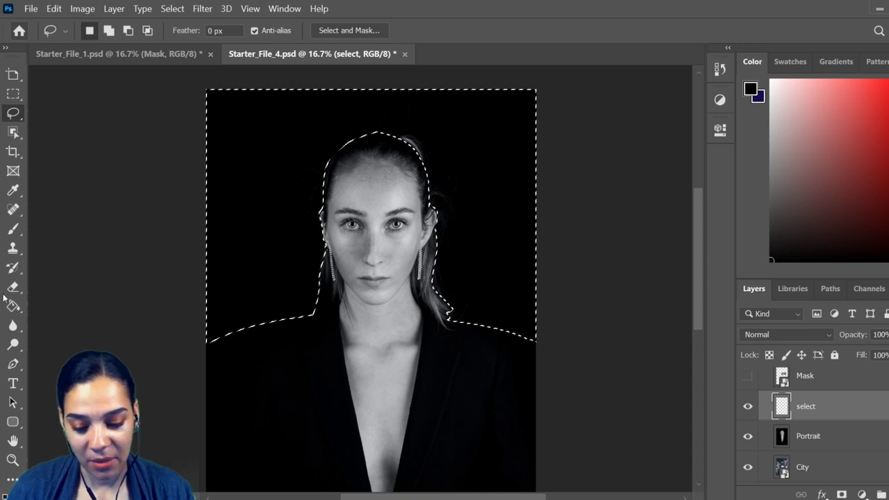
left_click(12, 306)
left_click(828, 161)
key("alt+BackSpace")
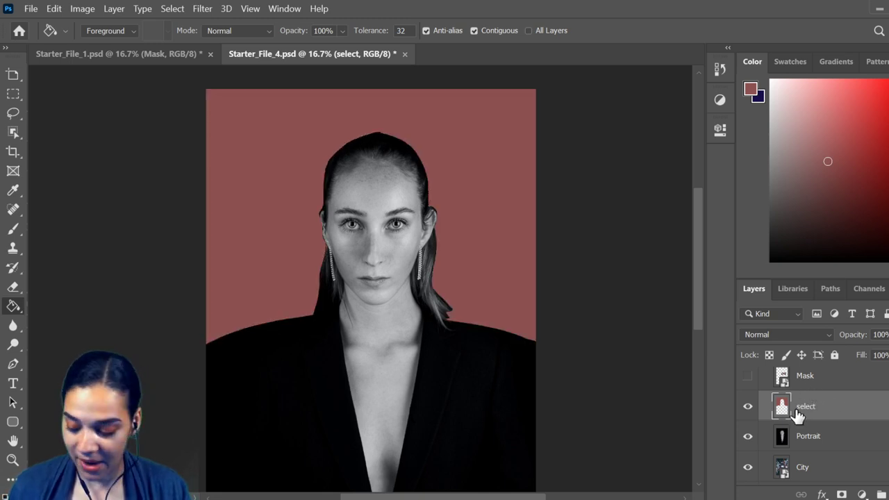
Reload the select layer's pixels as a selection, deselect, and hide the select layer.
left_click(781, 407, "ctrl")
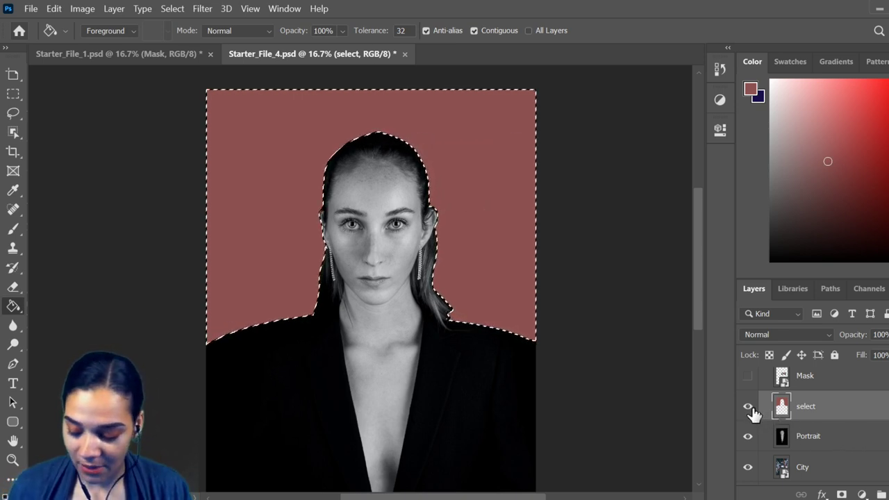
key("ctrl+d")
left_click(748, 406)
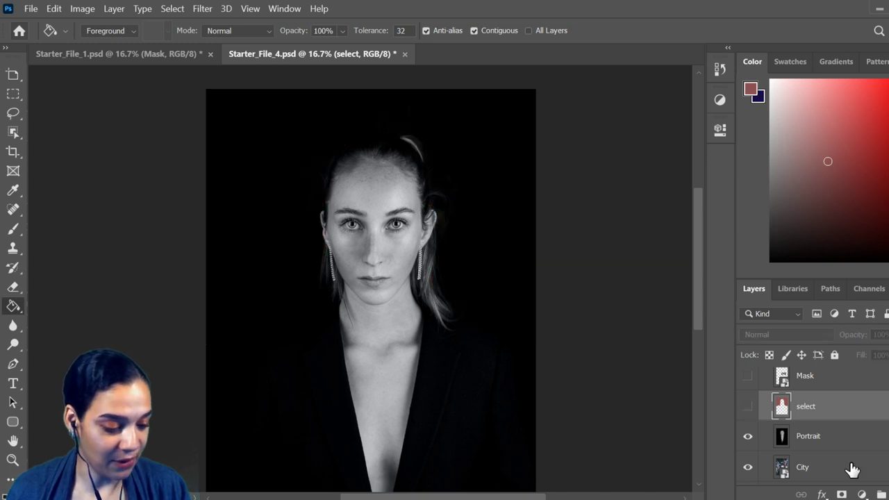
Place the City layer above Portrait and move the street photo up on the canvas.
left_click_drag(852, 479, 849, 432)
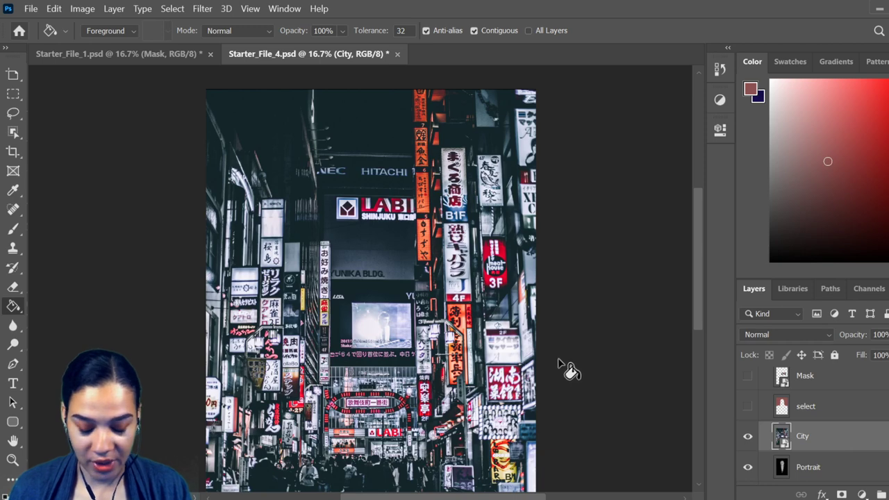
key("ctrl+t")
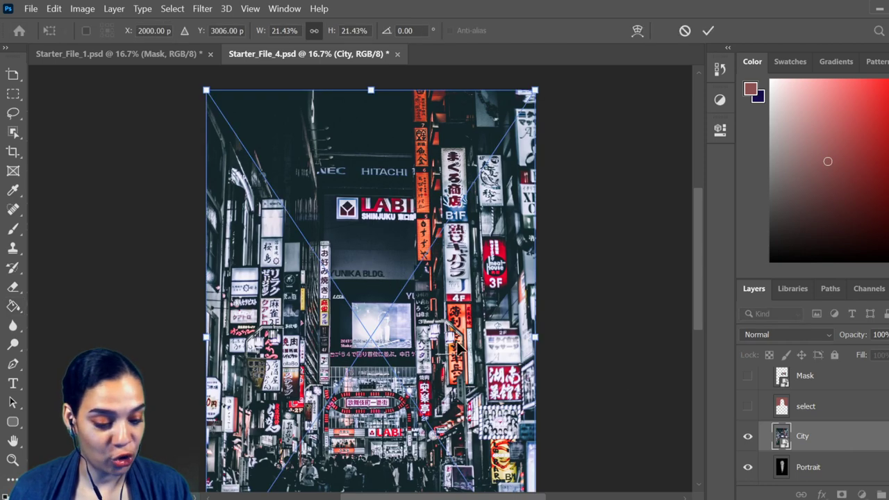
left_click_drag(412, 373, 400, 189)
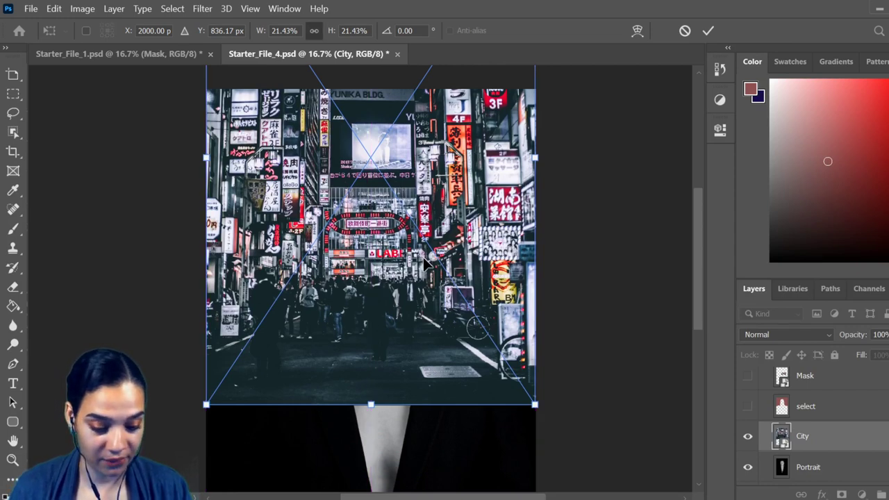
key("Return")
Load the select layer's figure shape and add it as a layer mask on City.
key("g")
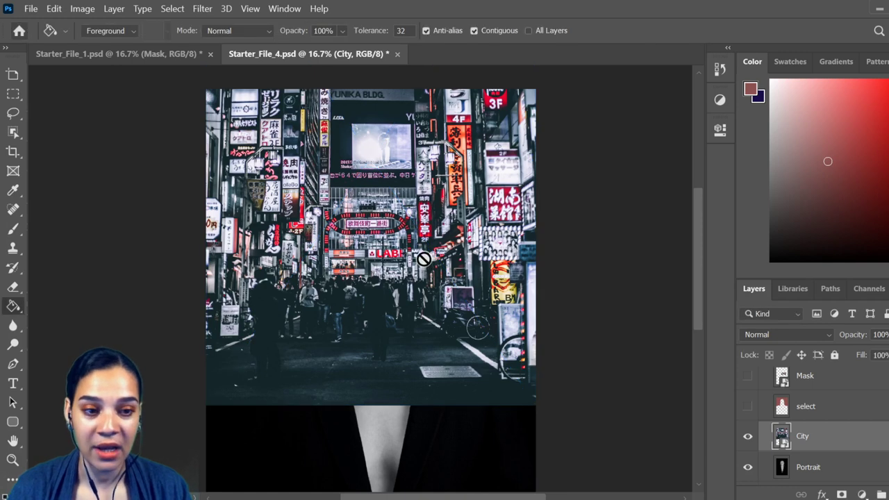
left_click(782, 407, "ctrl")
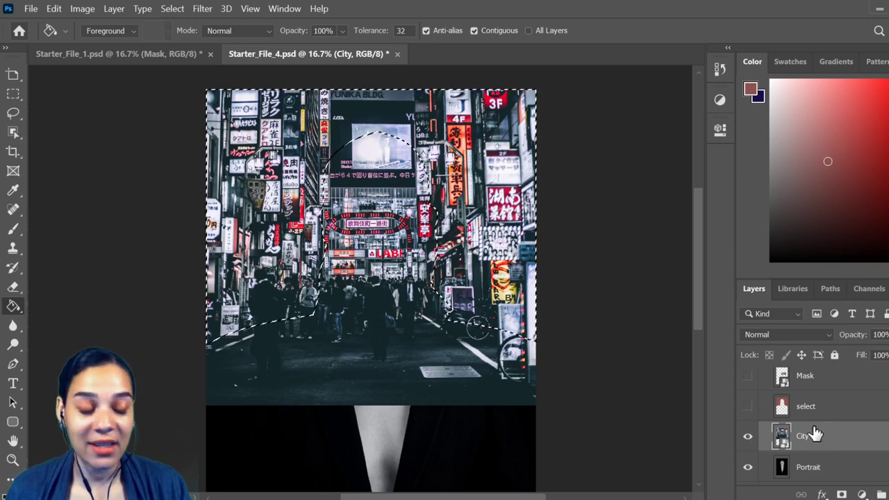
left_click(841, 494)
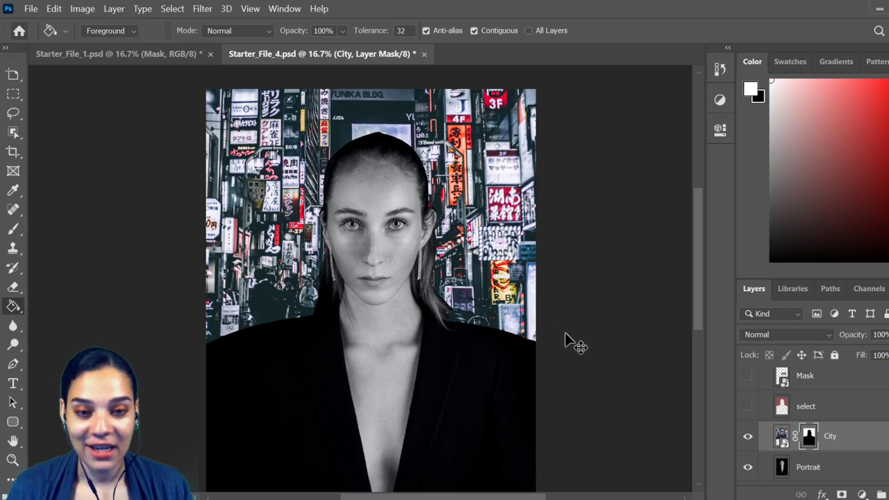
key("ctrl+minus")
key("ctrl+minus")
With a 1300 px brush, paint black on the City mask beside and above the shoulders.
key("ctrl+plus")
key("ctrl+plus")
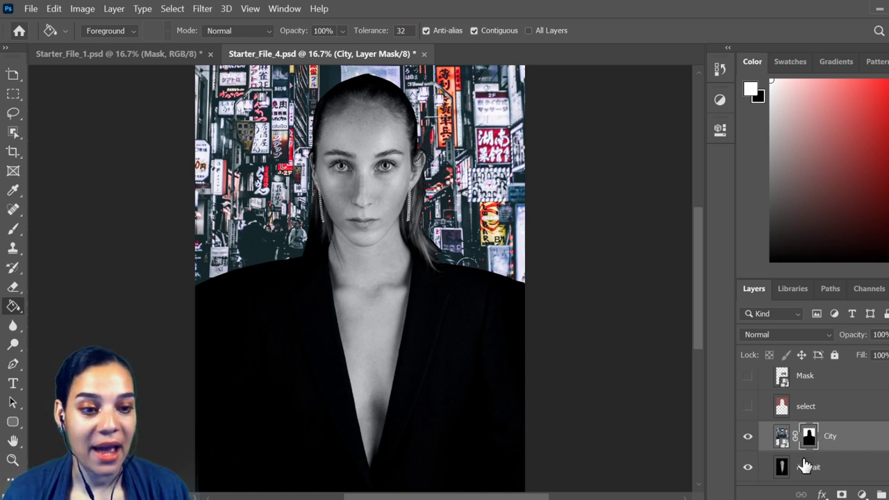
key("b")
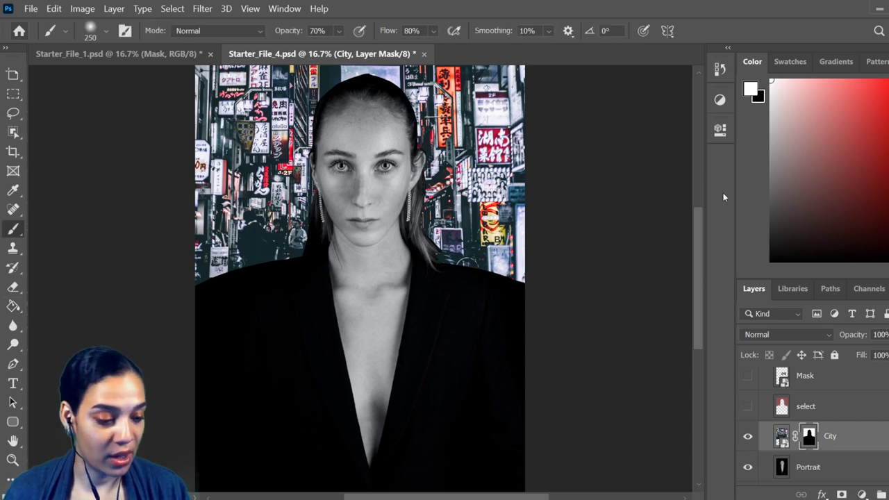
key("bracketright")
key("bracketright")
key("bracketright")
key("bracketright")
key("bracketright")
key("bracketright")
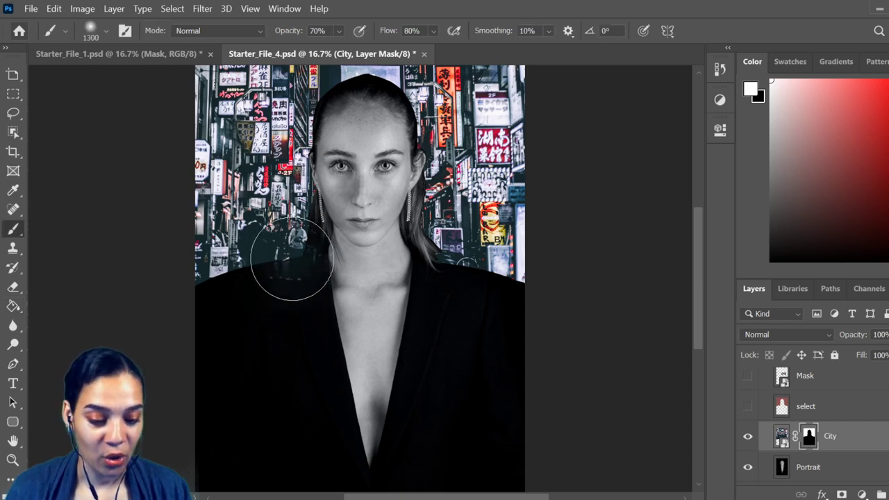
mouse_move(291, 257)
left_mouse_down()
mouse_move(263, 273)
mouse_move(248, 307)
left_mouse_up()
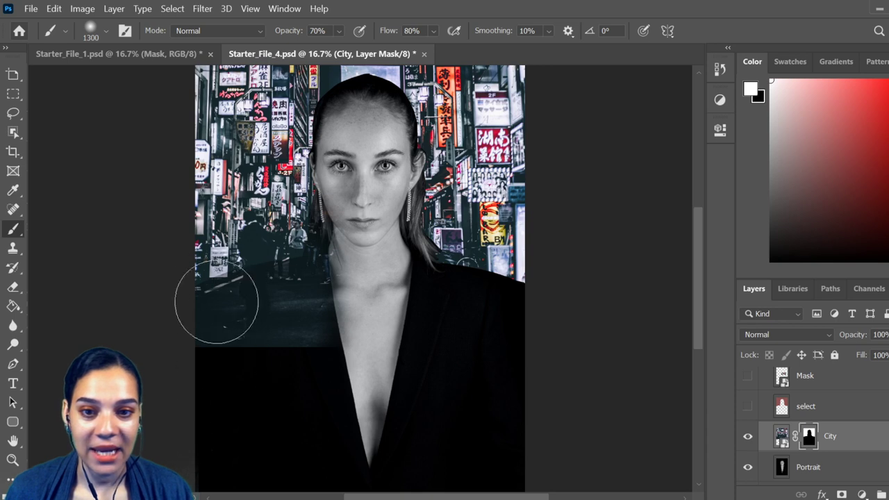
key("ctrl+z")
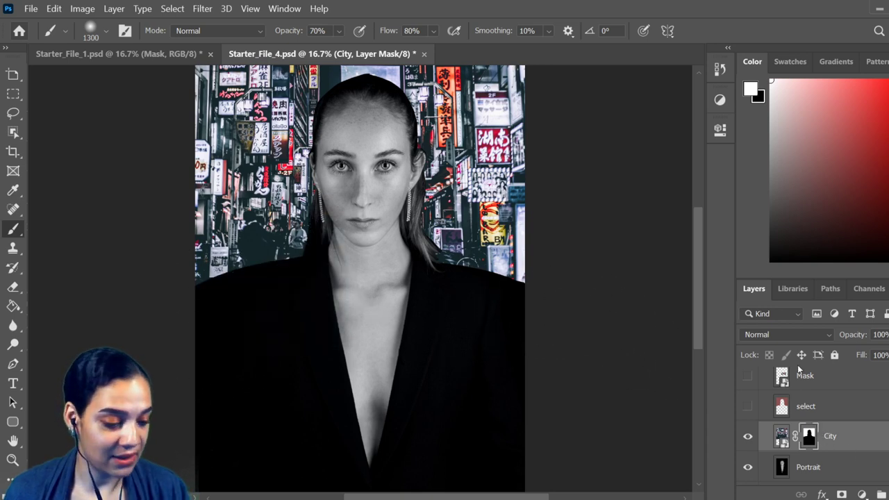
key("x")
mouse_move(480, 308)
left_mouse_down()
mouse_move(497, 294)
mouse_move(480, 292)
mouse_move(514, 284)
mouse_move(518, 264)
mouse_move(460, 243)
mouse_move(476, 218)
left_mouse_up()
mouse_move(276, 284)
left_mouse_down()
mouse_move(202, 294)
mouse_move(232, 257)
mouse_move(190, 250)
mouse_move(267, 286)
mouse_move(261, 276)
mouse_move(229, 294)
left_mouse_up()
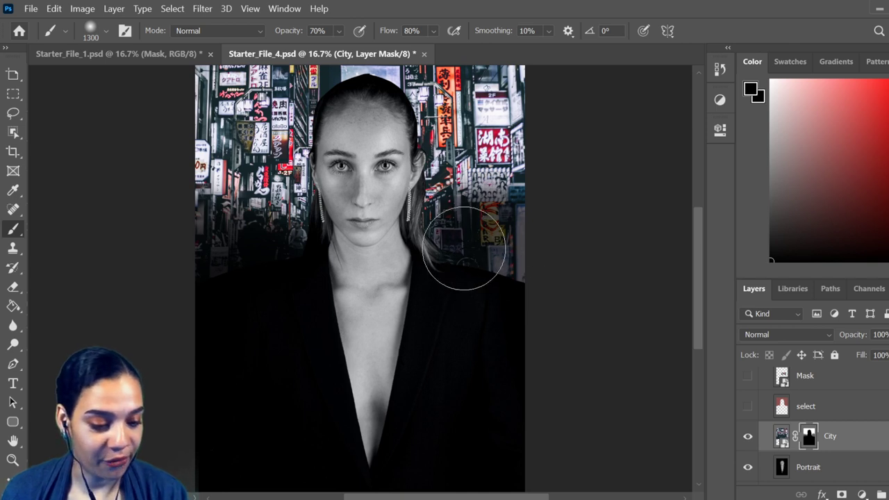
mouse_move(535, 277)
left_mouse_down()
mouse_move(509, 268)
mouse_move(488, 132)
mouse_move(490, 200)
mouse_move(459, 221)
mouse_move(473, 115)
mouse_move(253, 253)
mouse_move(276, 259)
mouse_move(264, 285)
left_mouse_up()
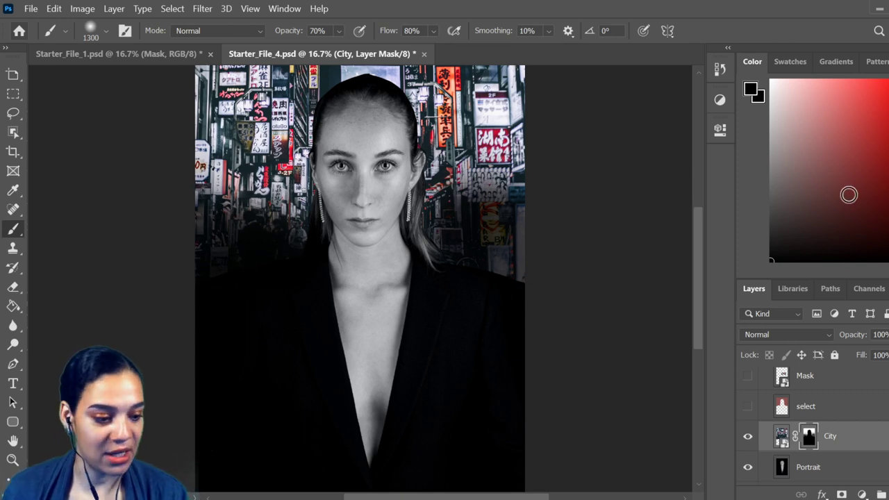
Paint white to restore the street on the left and neon signs on the right.
left_click_drag(392, 178, 435, 213)
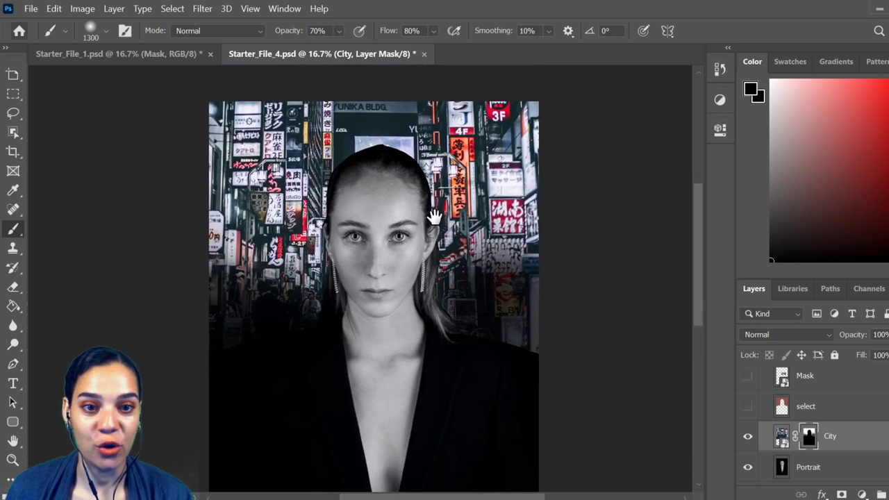
key("x")
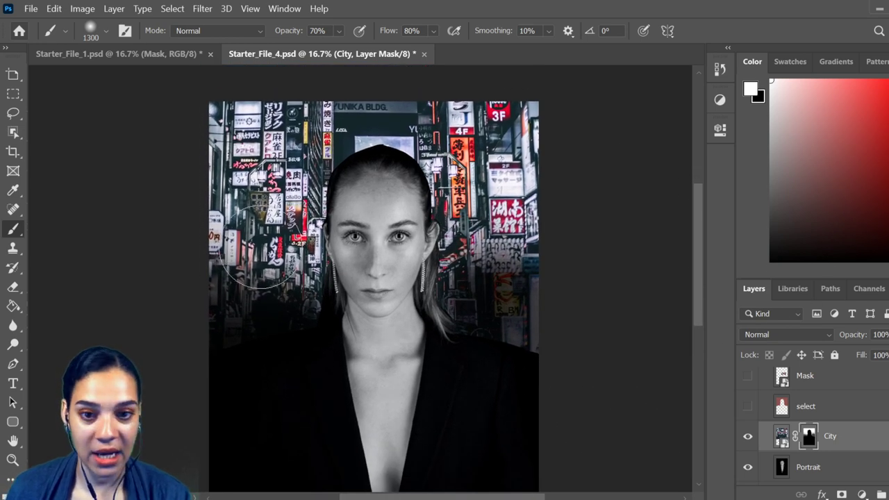
left_click_drag(255, 245, 284, 317)
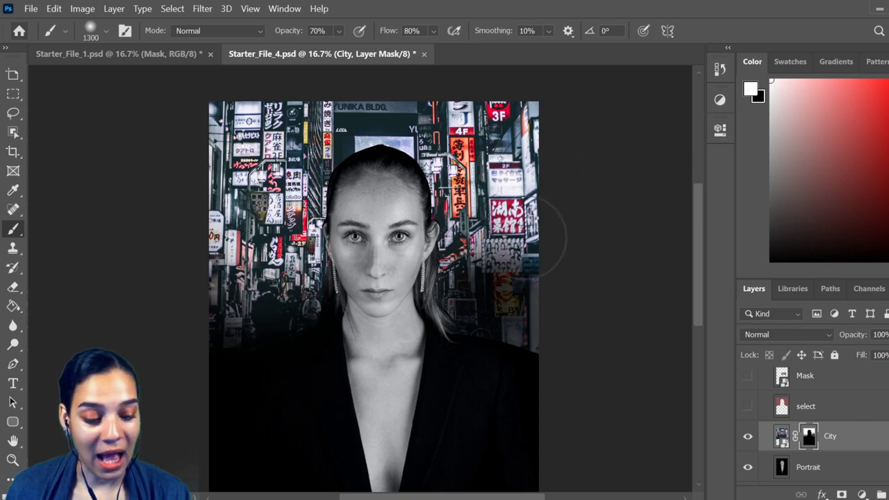
mouse_move(549, 240)
left_mouse_down()
mouse_move(507, 294)
mouse_move(520, 284)
mouse_move(526, 324)
left_mouse_up()
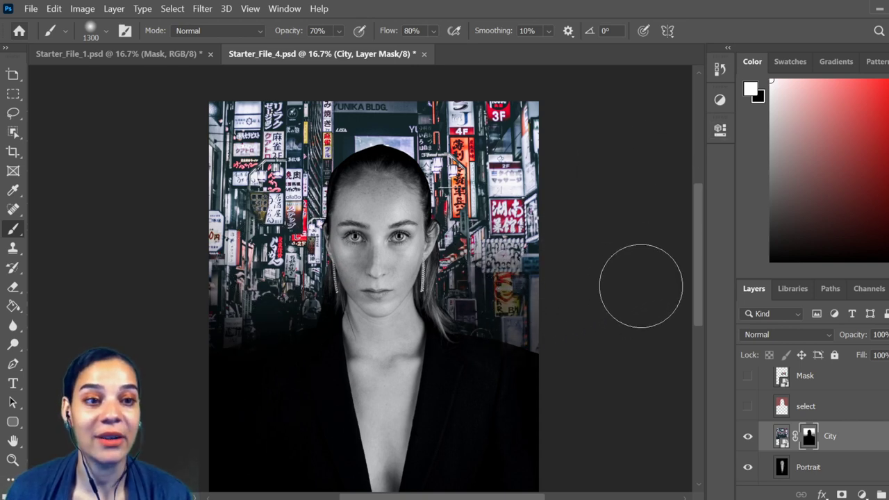
left_click_drag(790, 245, 771, 261)
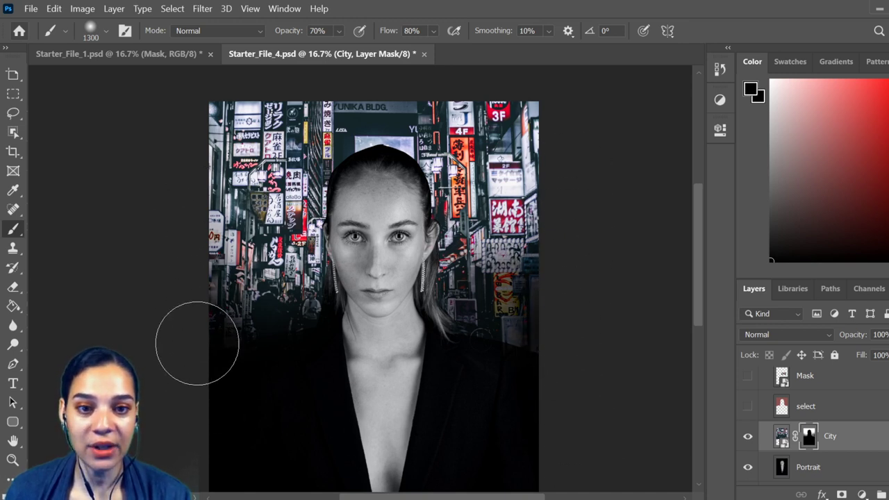
left_click_drag(360, 367, 367, 268)
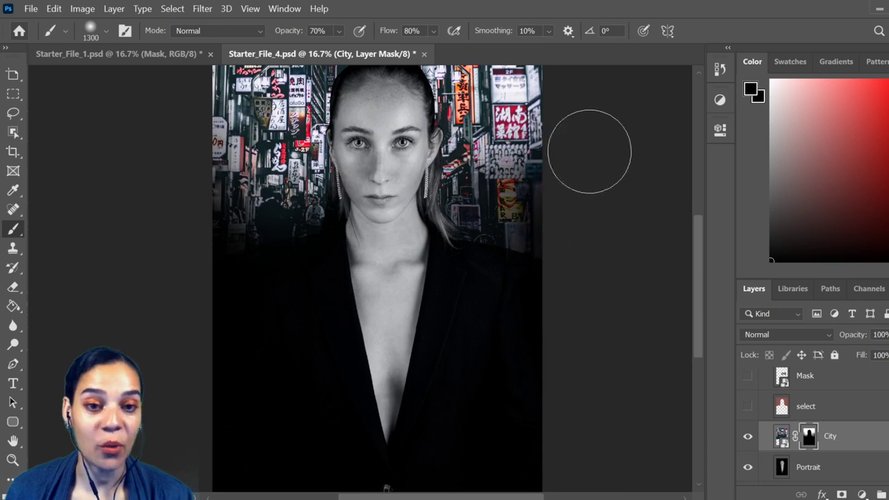
left_click_drag(472, 166, 469, 247)
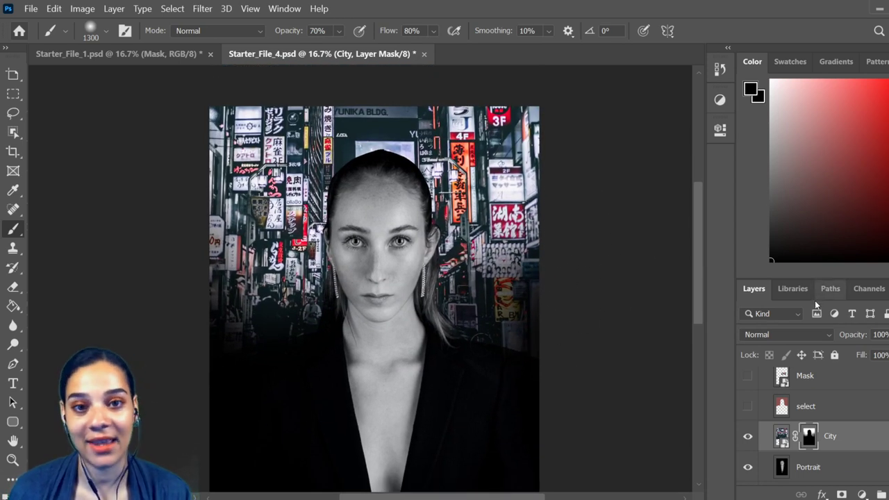
key("ctrl+minus")
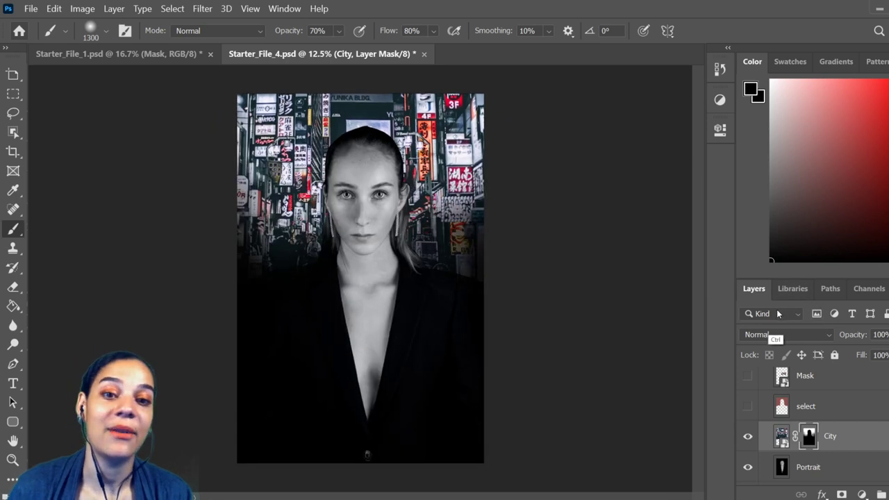
key("ctrl+minus")
key("ctrl+plus")
key("ctrl+plus")
key("ctrl+plus")
left_click_drag(363, 272, 367, 294)
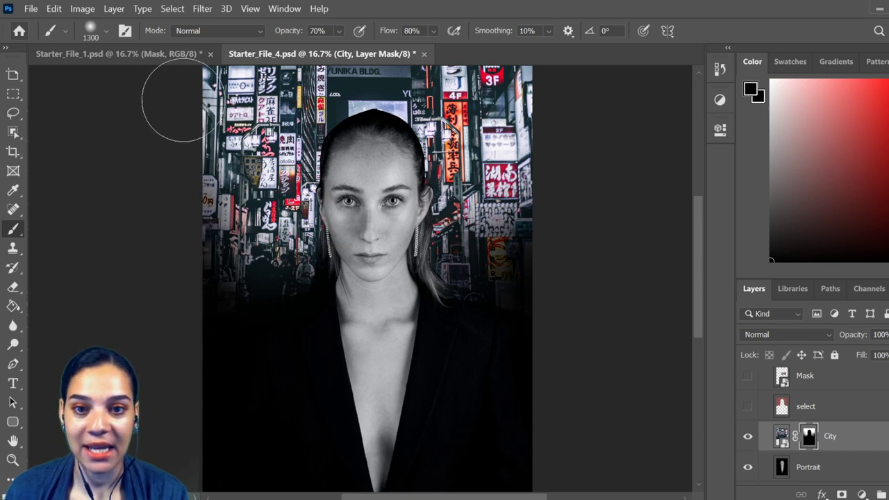
scroll(566, 316, "down", 2)
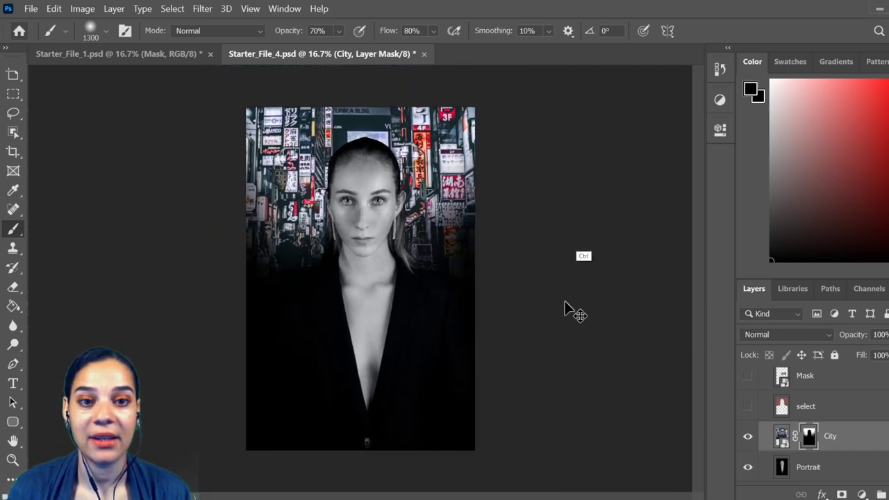
scroll(550, 310, "up", 1)
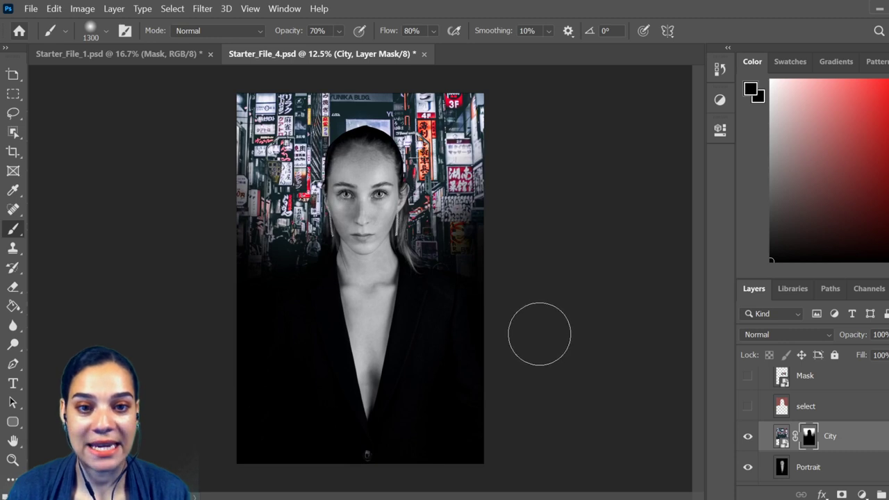
scroll(540, 333, "up", 1)
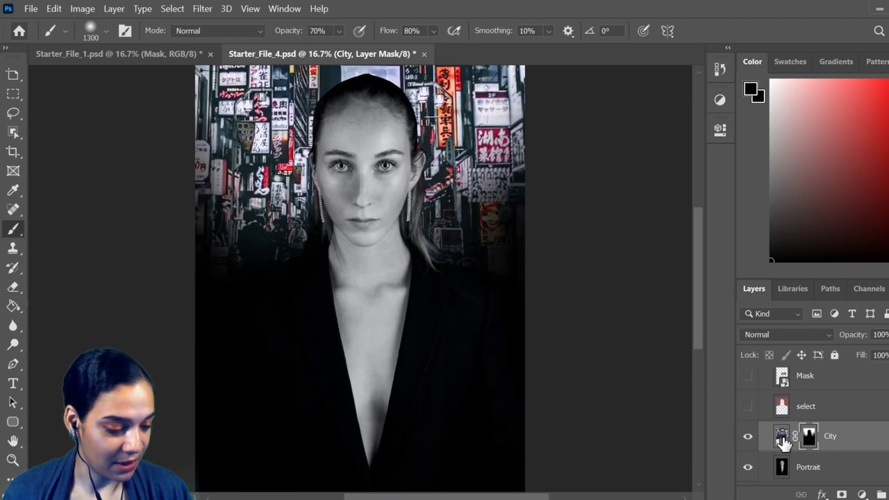
Duplicate the City layer as City copy and delete the copy's layer mask.
left_click(782, 439)
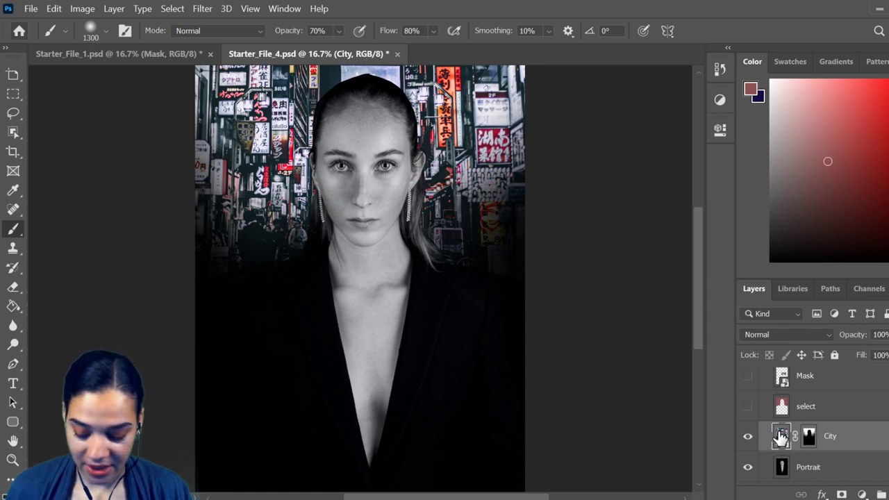
left_click_drag(783, 441, 848, 455)
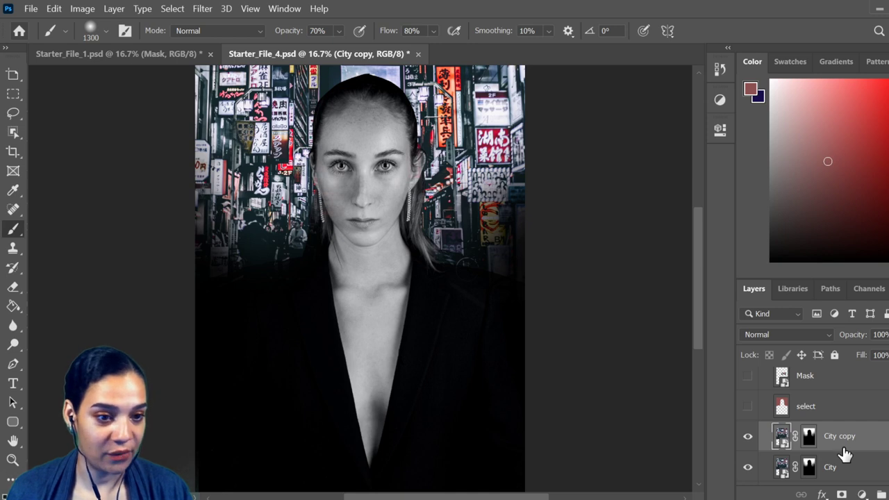
right_click(809, 442)
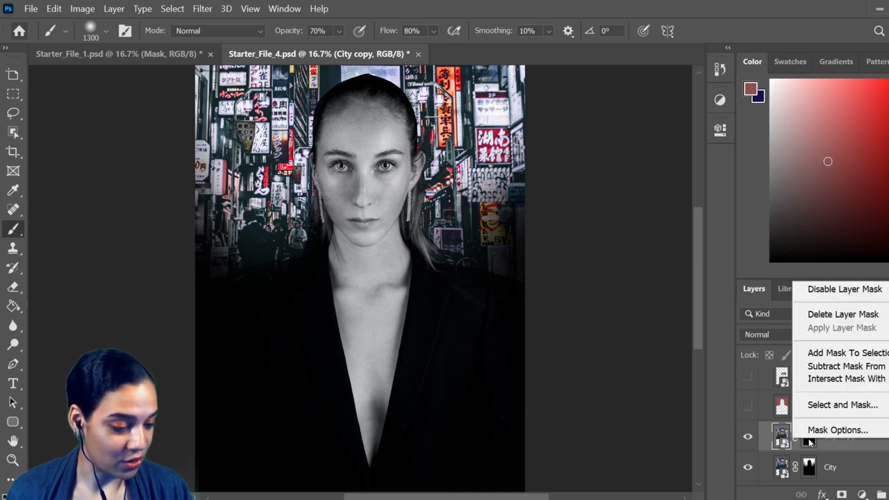
left_click(854, 316)
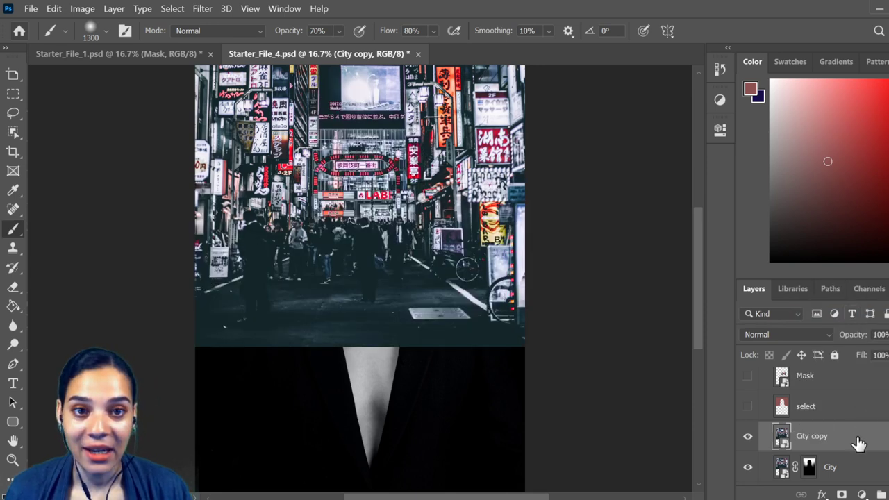
Free-transform City copy and drag it down the canvas.
key("ctrl+minus")
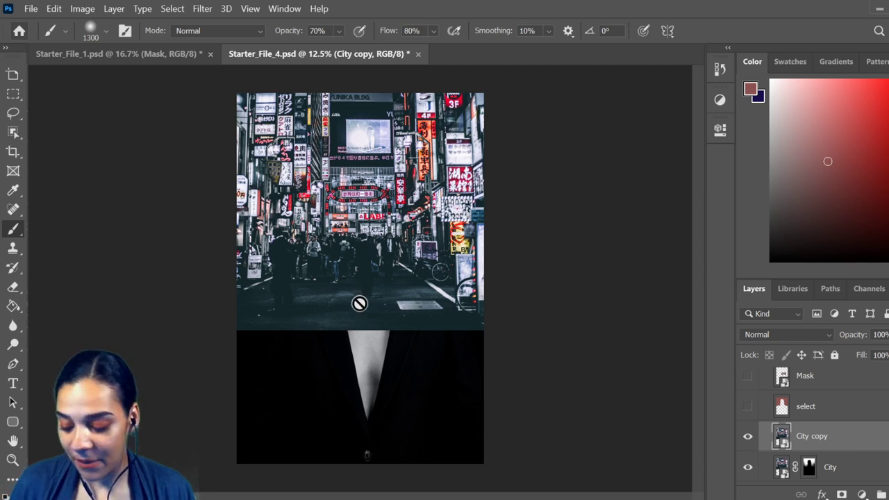
key("ctrl+t")
left_click_drag(378, 200, 367, 338)
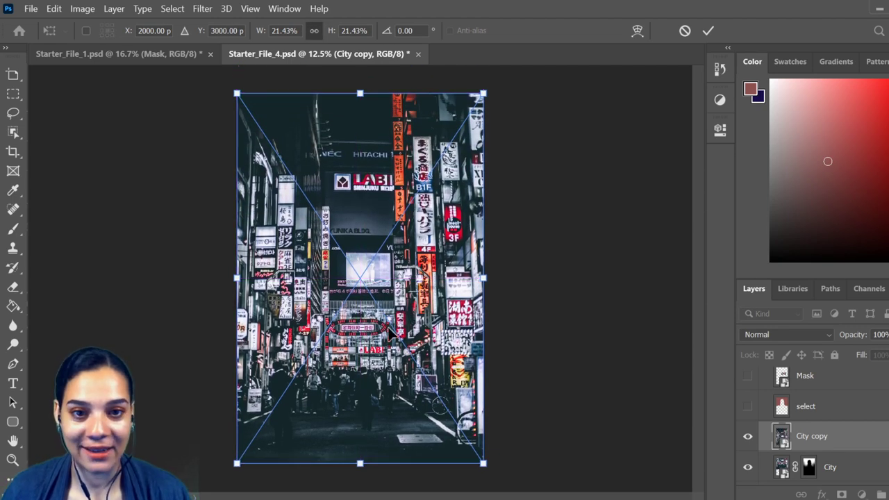
Move City copy further down and commit its new position.
left_click_drag(409, 273, 403, 316)
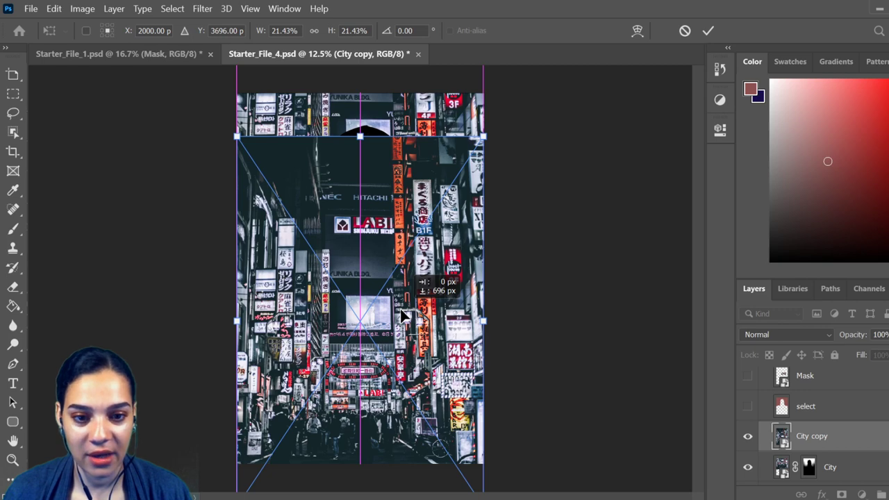
left_click_drag(403, 316, 403, 316)
key("Return")
scroll(409, 321, "down", 2)
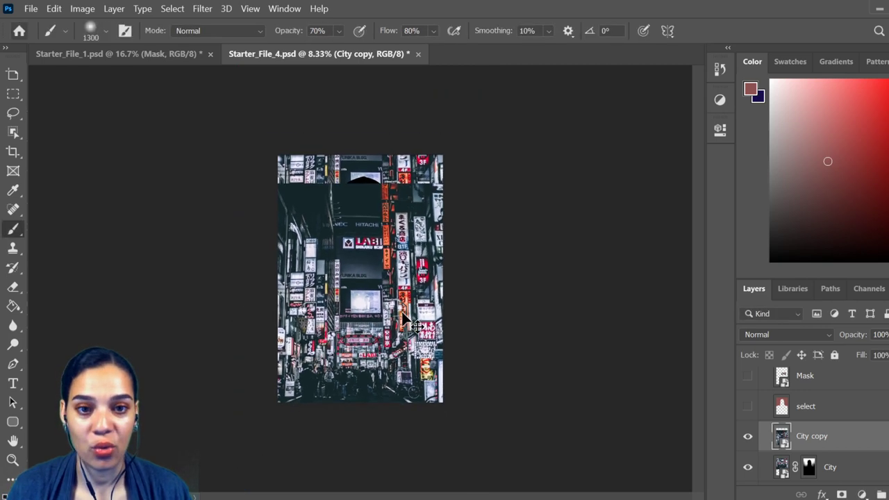
scroll(408, 321, "up", 3)
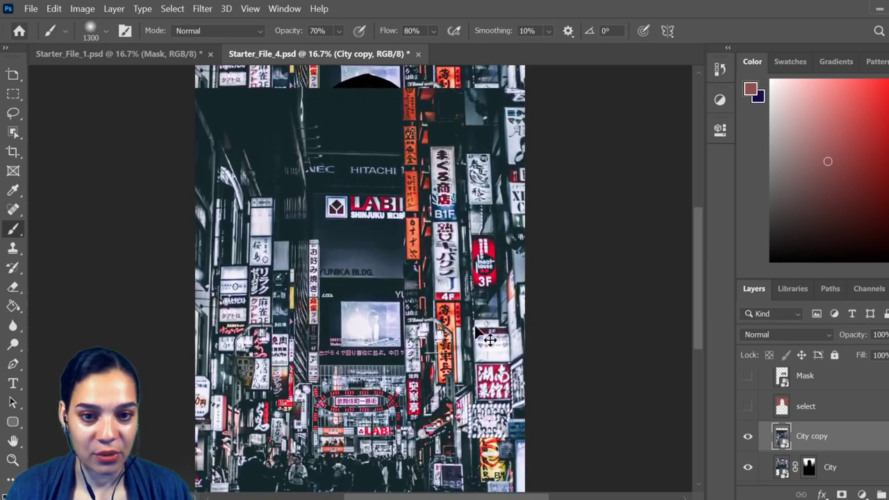
scroll(408, 320, "down", 2)
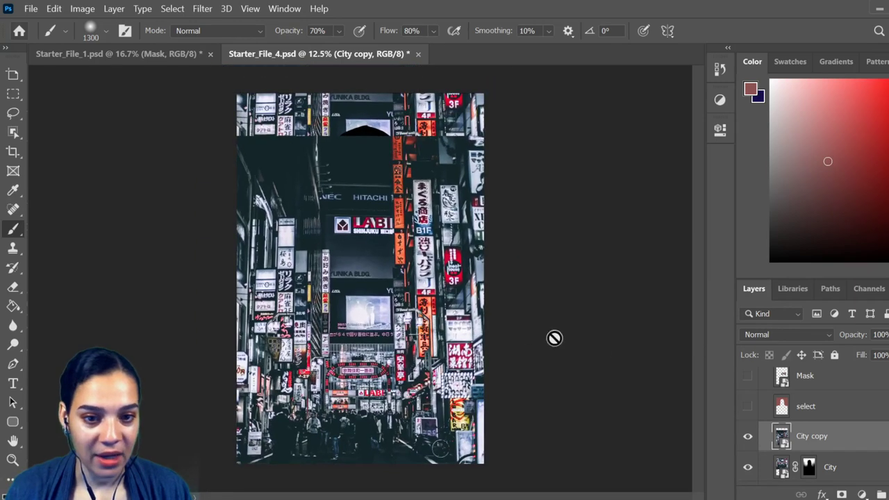
Try Screen blending on City copy, then return it to Normal.
left_click(798, 334)
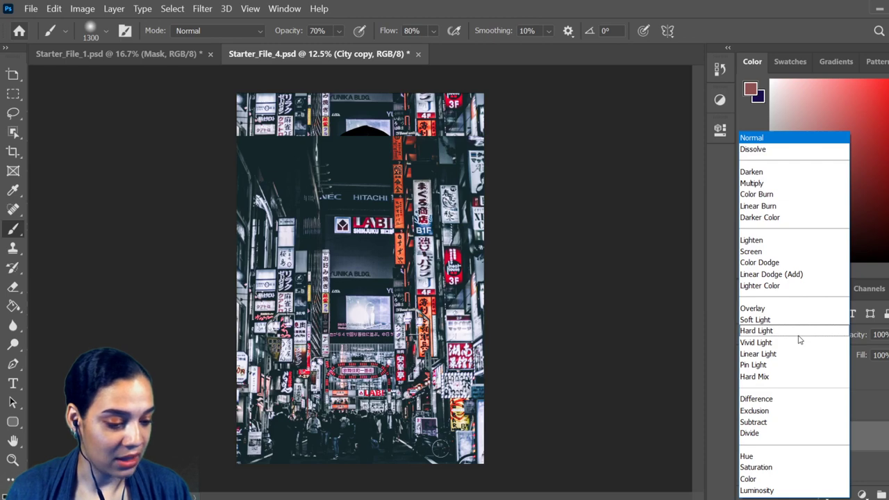
left_click(753, 251)
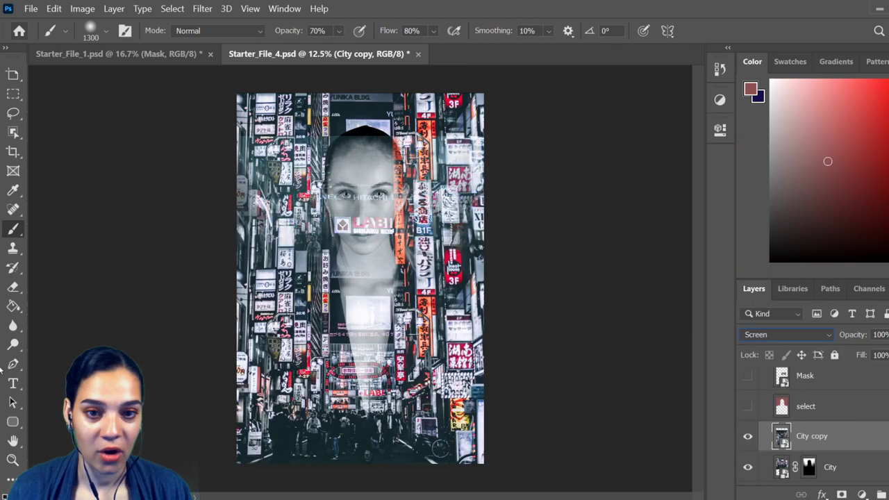
key("ctrl+plus")
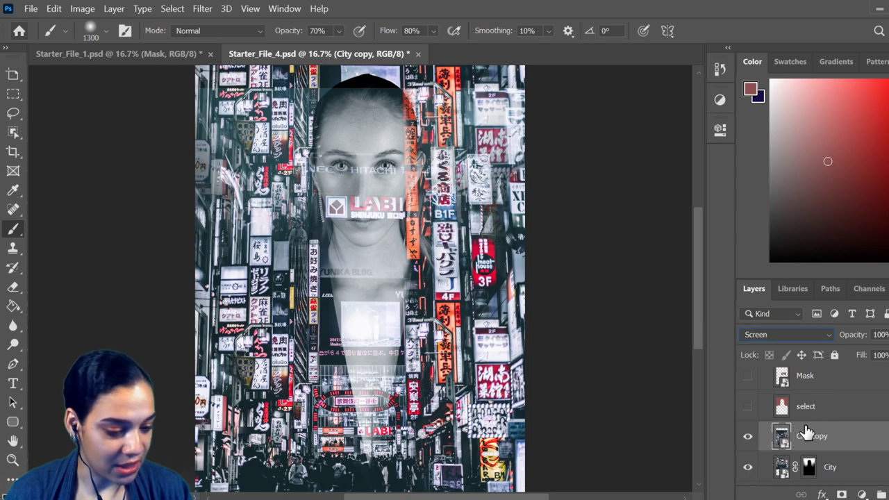
key("ctrl+minus")
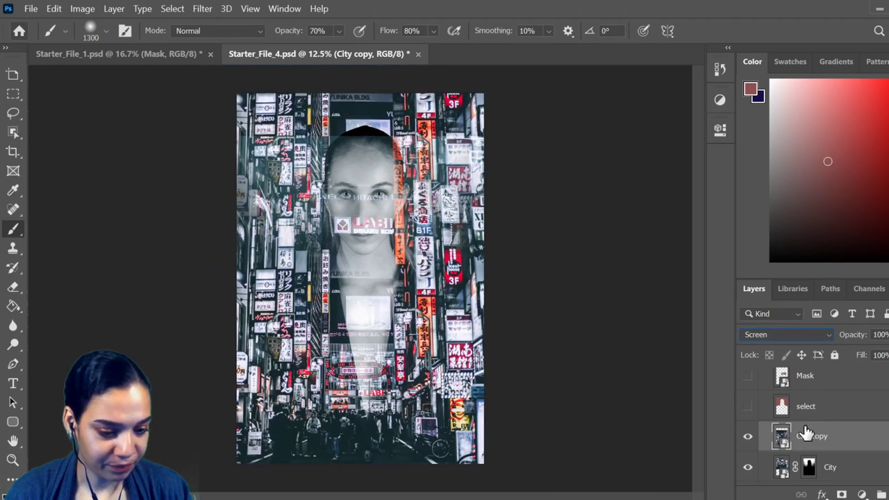
left_click(791, 339)
left_click(748, 140)
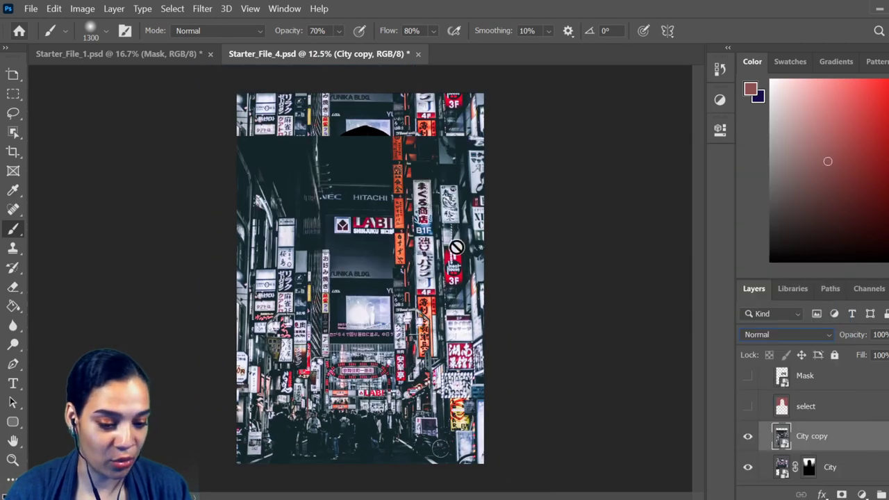
key("ctrl+plus")
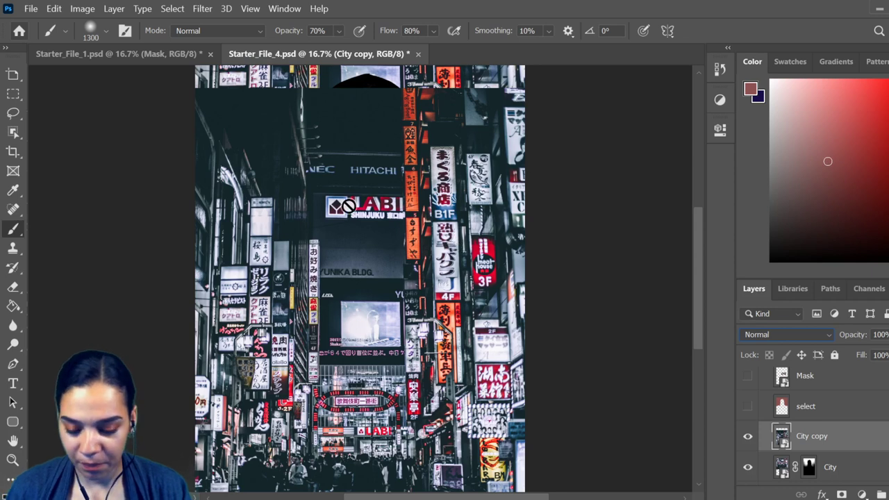
left_click(14, 115)
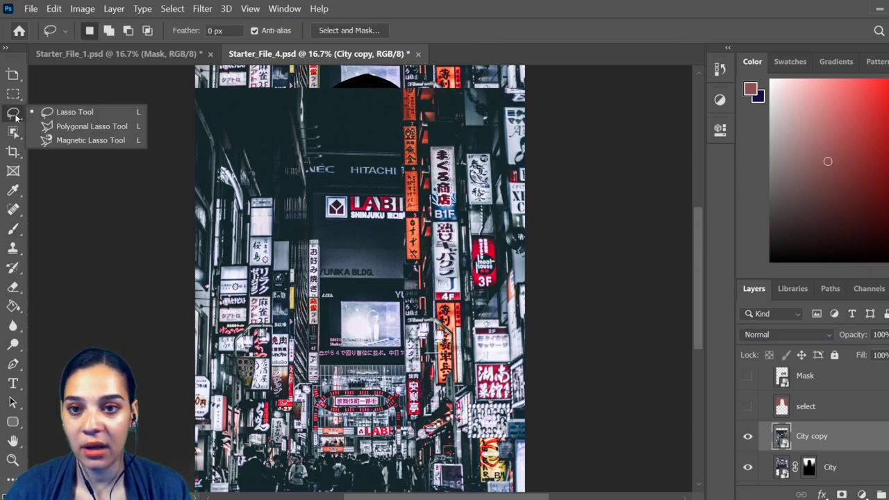
Trace the sign-covered building edges with the Polygonal Lasso Tool.
left_click(138, 127)
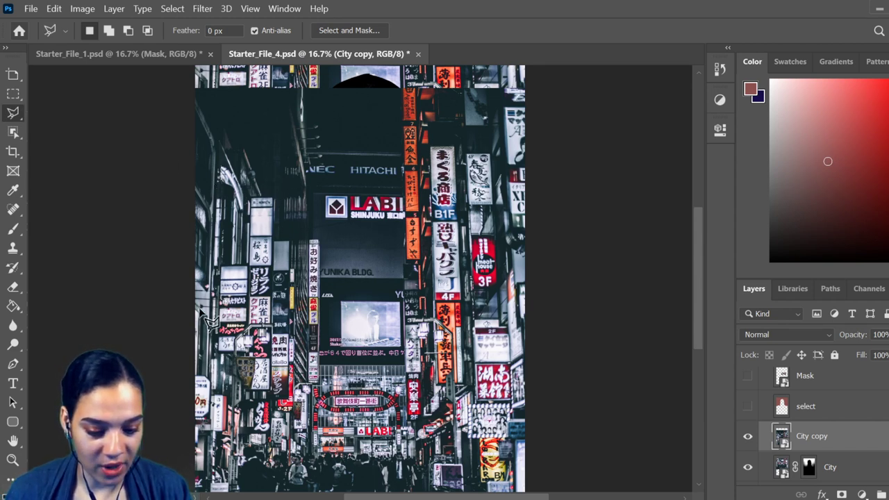
left_click(186, 277)
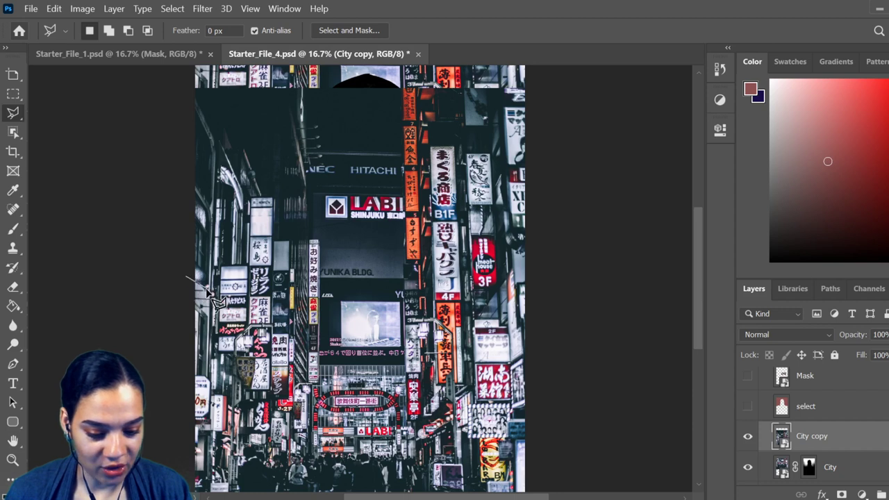
left_click(221, 291)
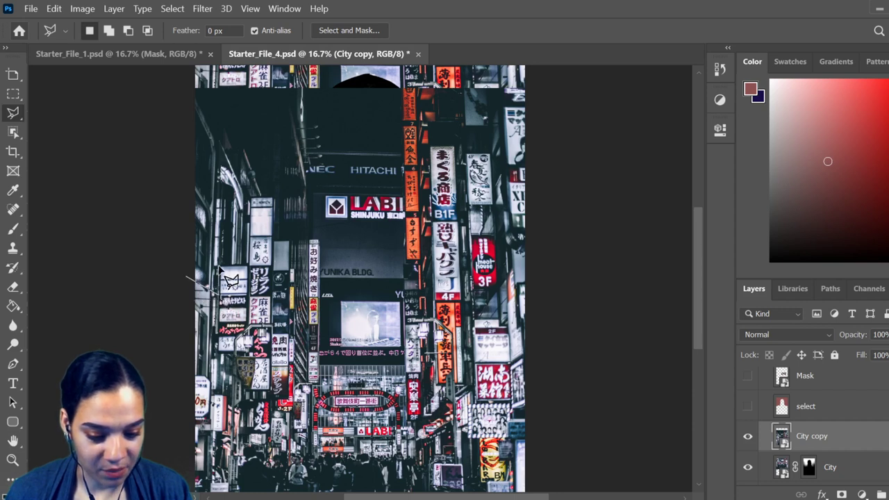
left_click(274, 242)
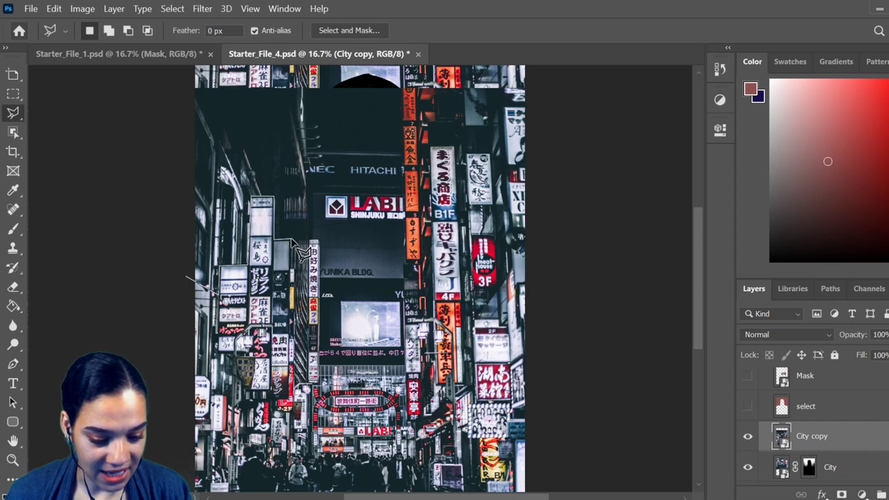
left_click(292, 242)
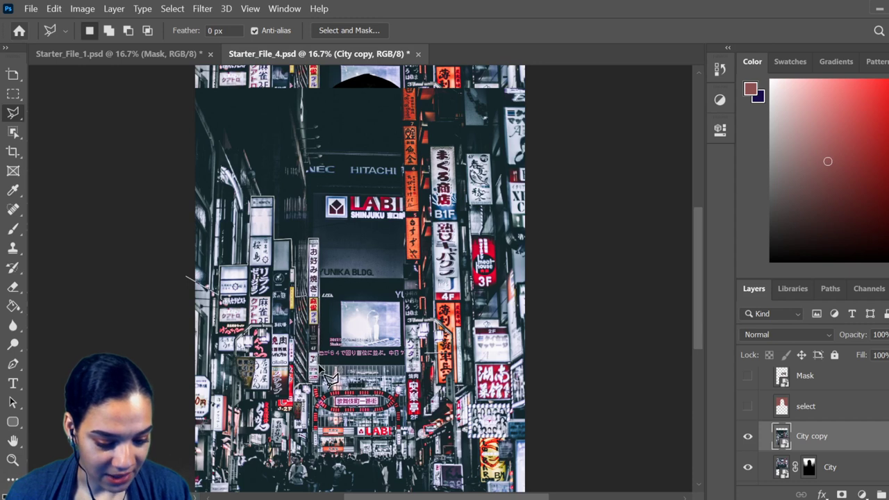
left_click(320, 295)
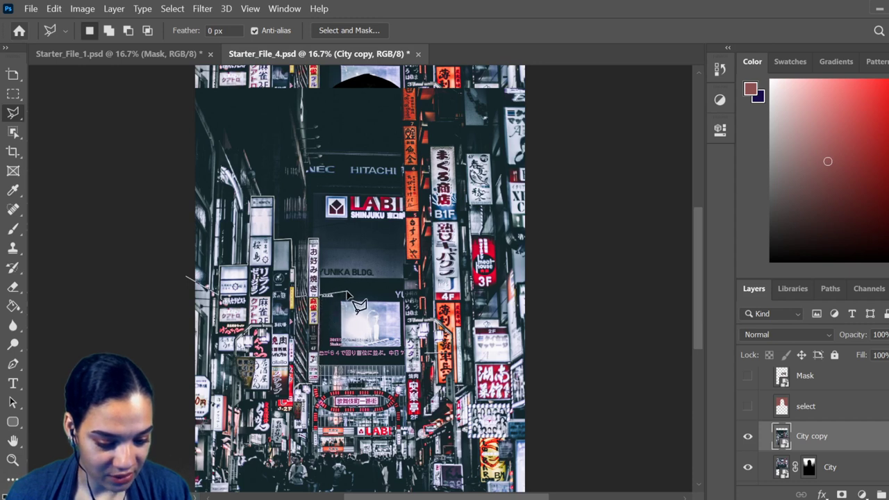
left_click(401, 294)
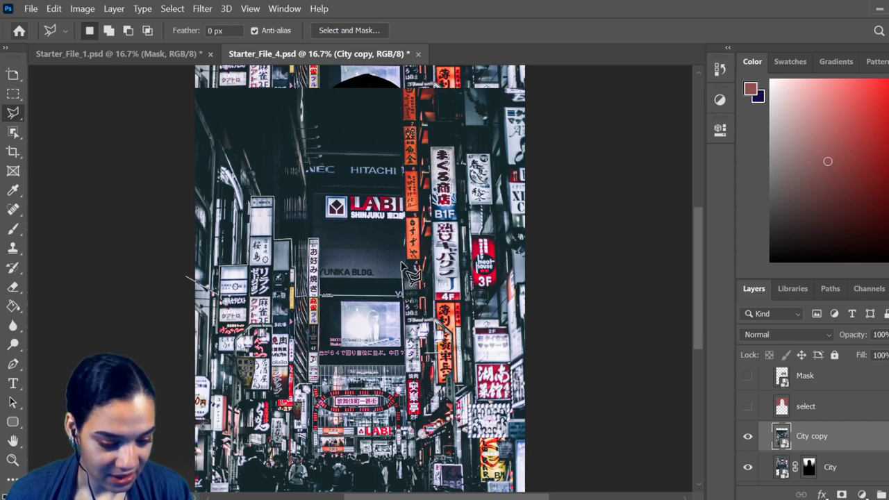
left_click(403, 264)
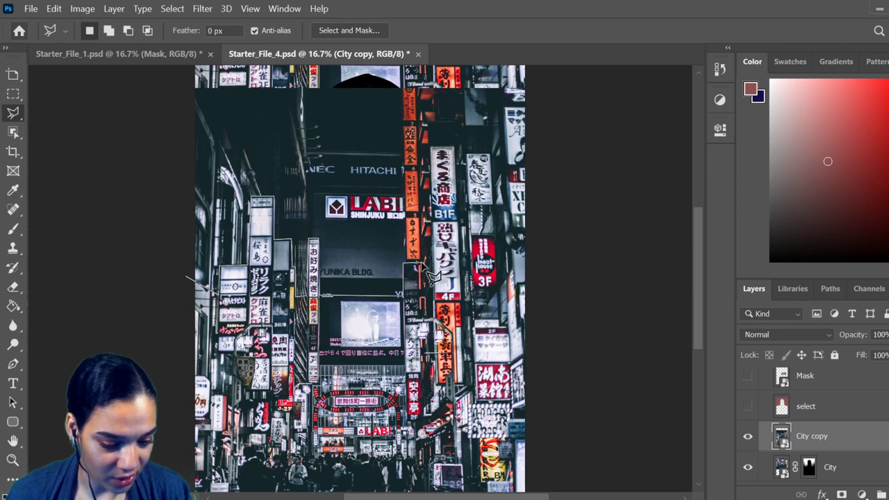
left_click(422, 265)
left_click(437, 325)
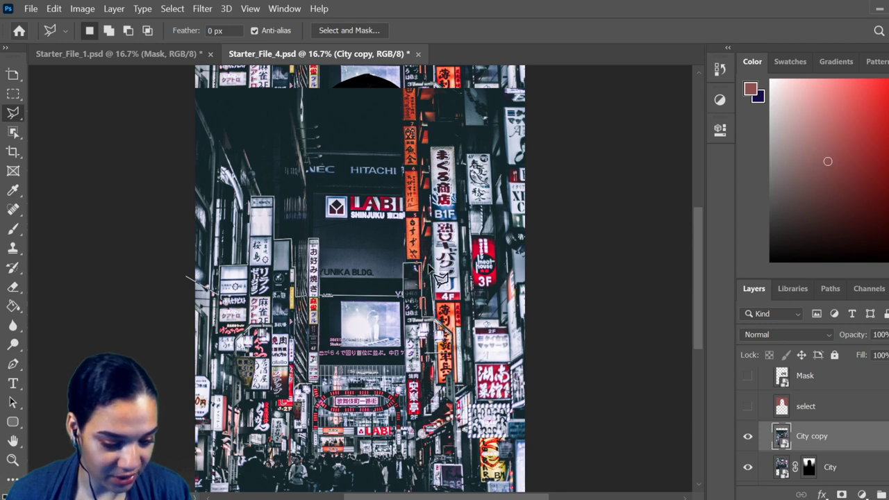
left_click(430, 148)
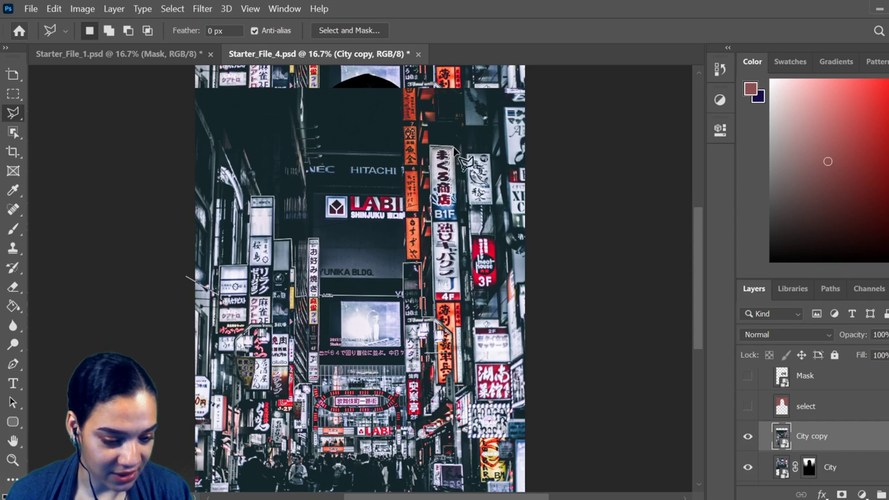
left_click(457, 148)
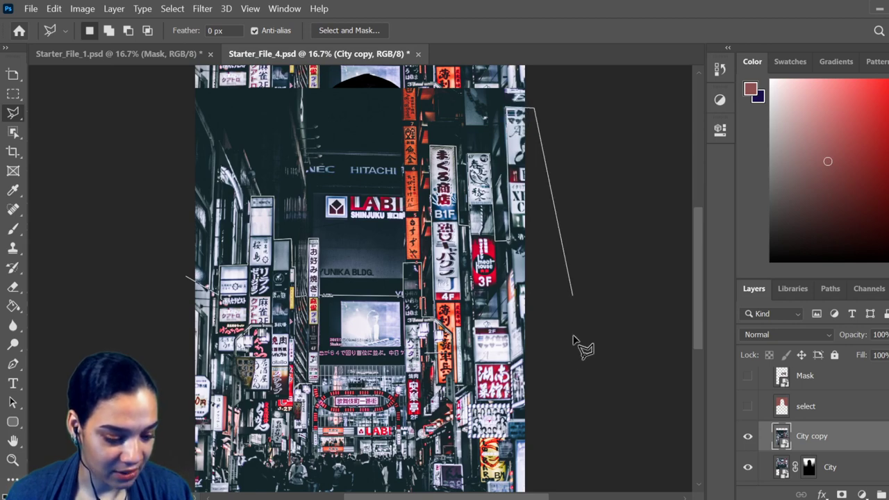
Carry the outline past the right side and below the image, closing it at the start.
left_click(582, 347)
scroll(581, 347, "down", 5)
left_click(541, 276)
left_click(228, 296)
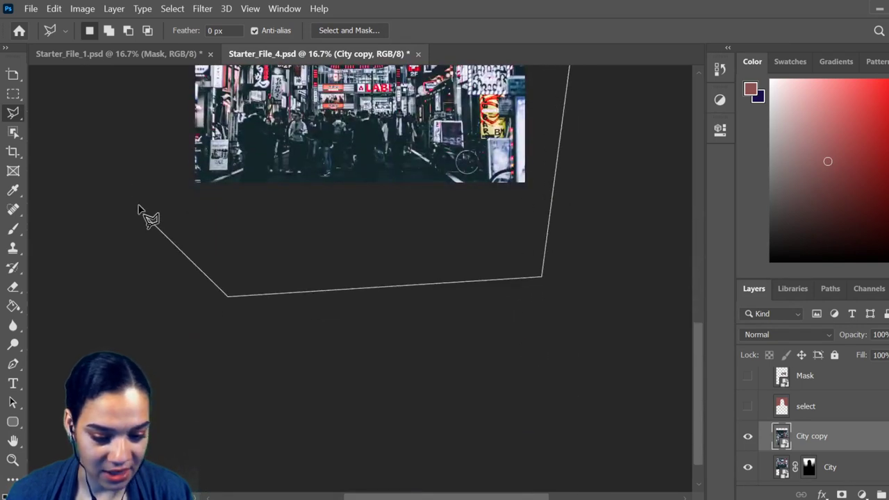
left_click(139, 209)
scroll(148, 76, "up", 5)
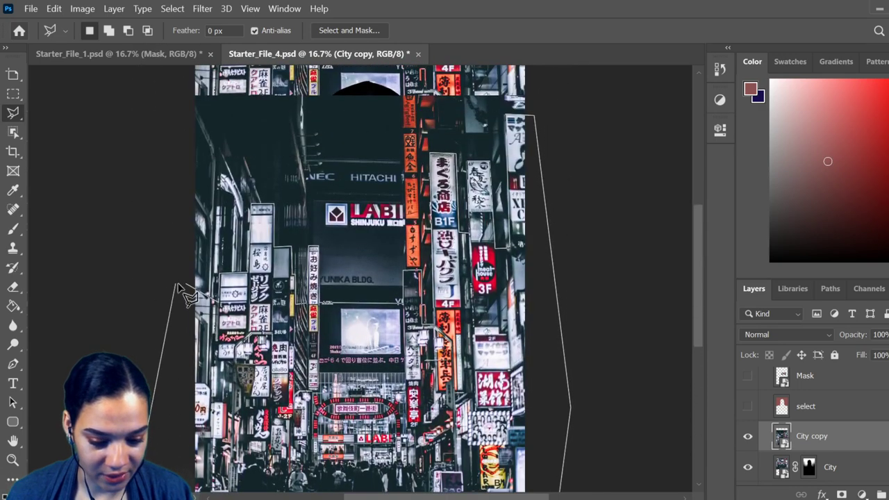
left_click(188, 288)
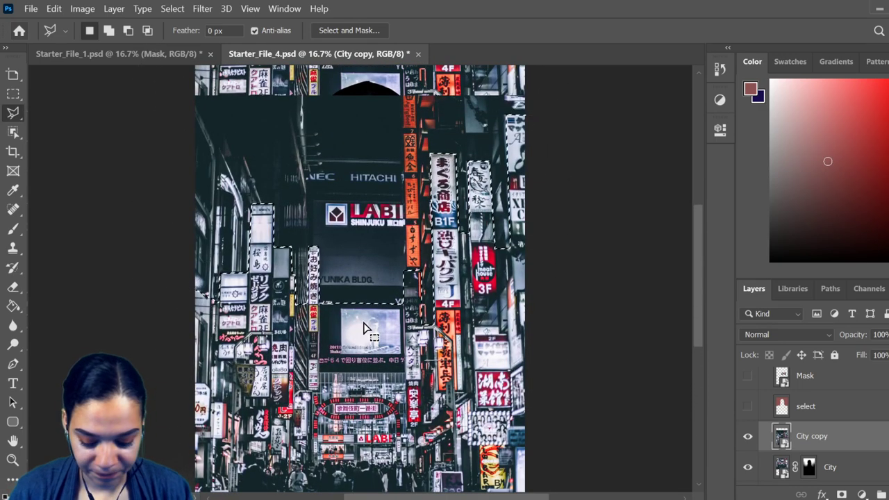
scroll(361, 316, "down", 1)
scroll(361, 278, "up", 1)
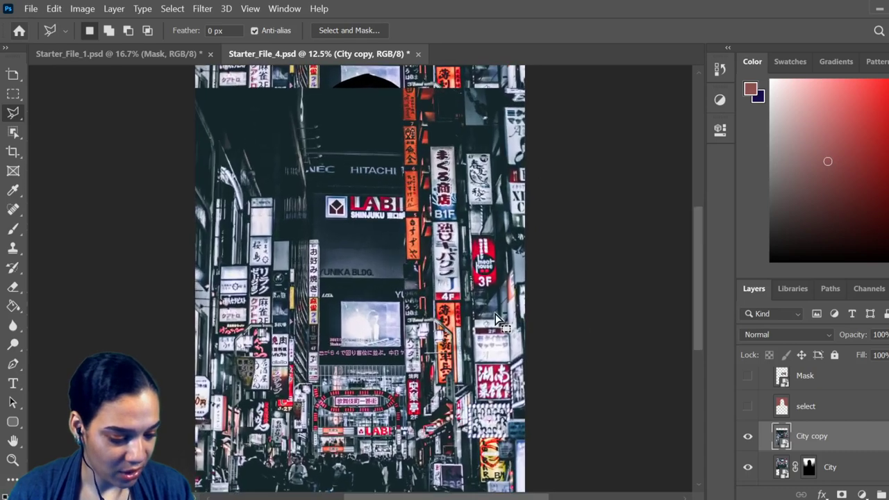
Invert the selection and add it as a layer mask on City copy.
right_click(399, 146)
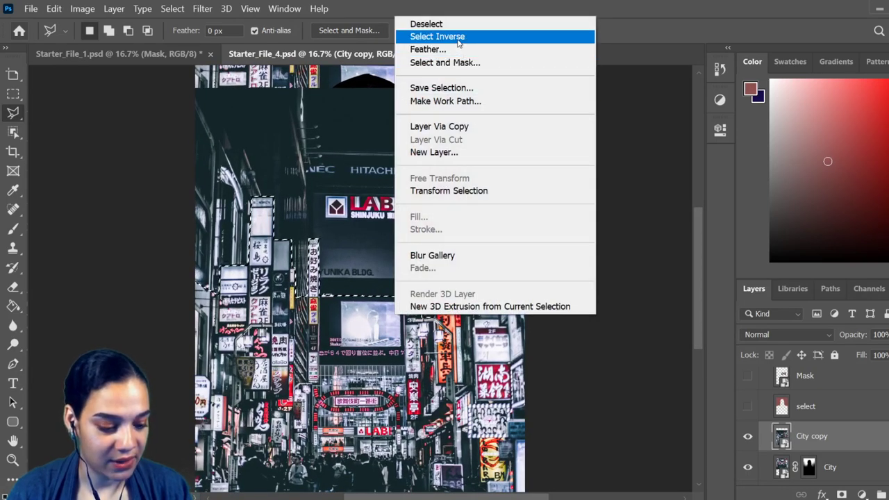
left_click(437, 36)
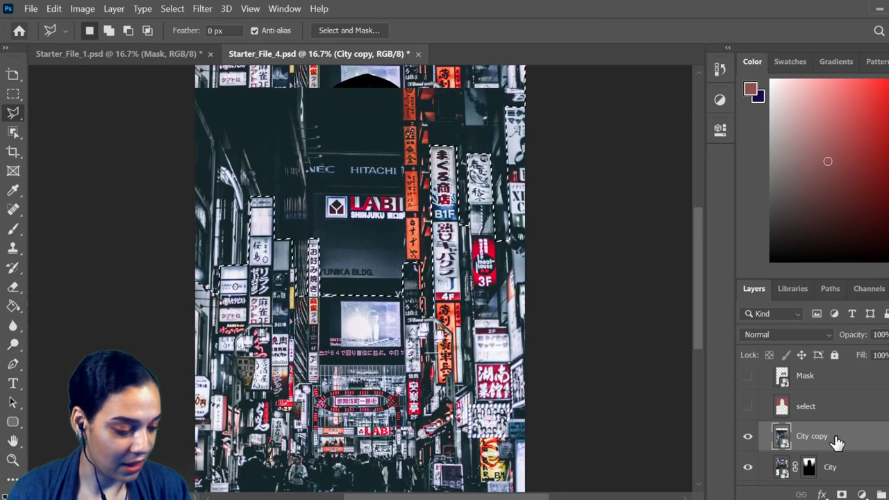
scroll(833, 444, "down", 1)
left_click(842, 495)
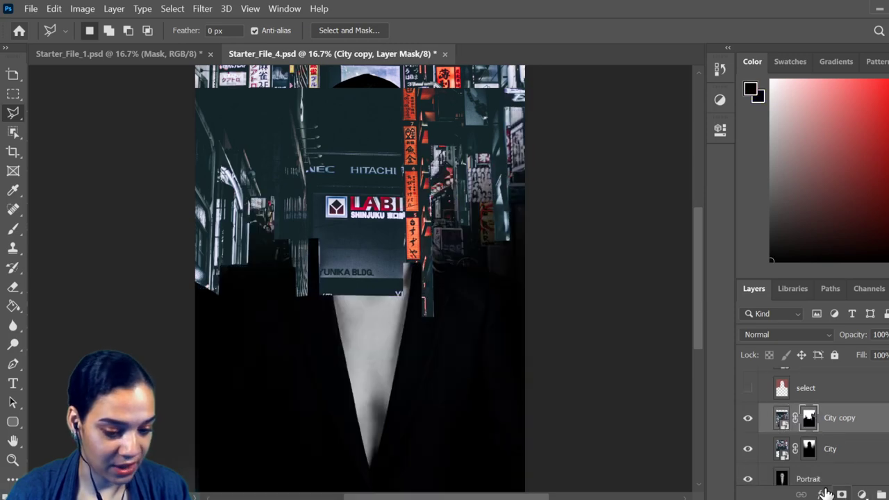
key("ctrl+z")
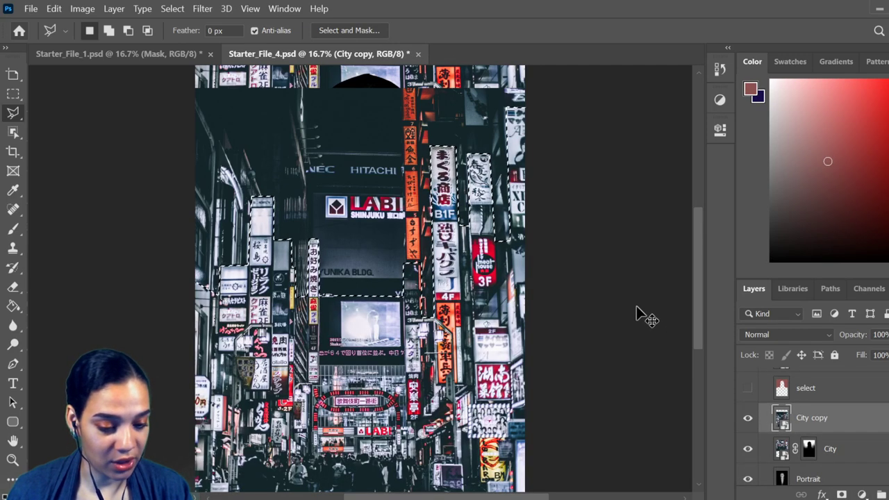
scroll(488, 340, "down", 3)
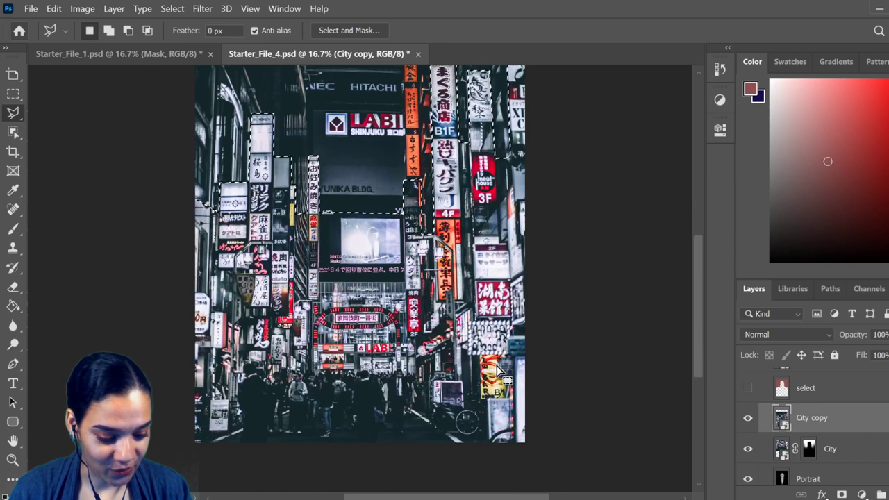
scroll(507, 373, "down", 1)
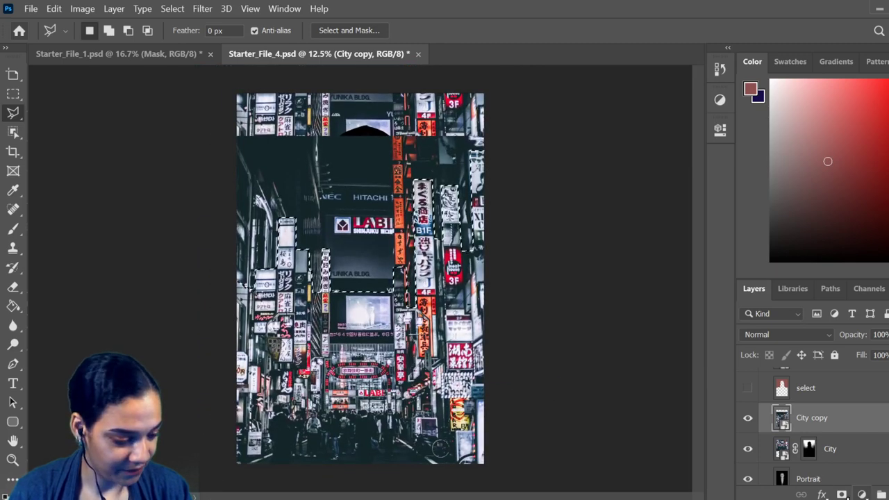
left_click(842, 494)
Set City copy's blend mode to Screen.
key("ctrl+plus")
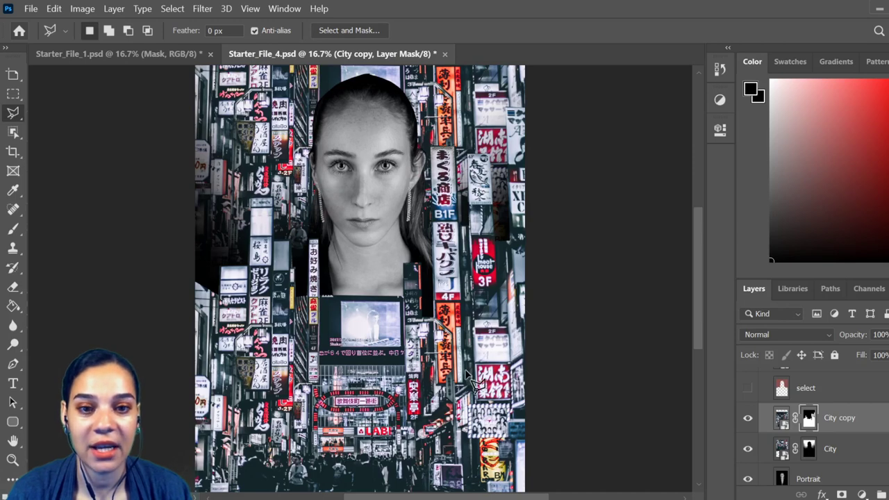
left_click(789, 335)
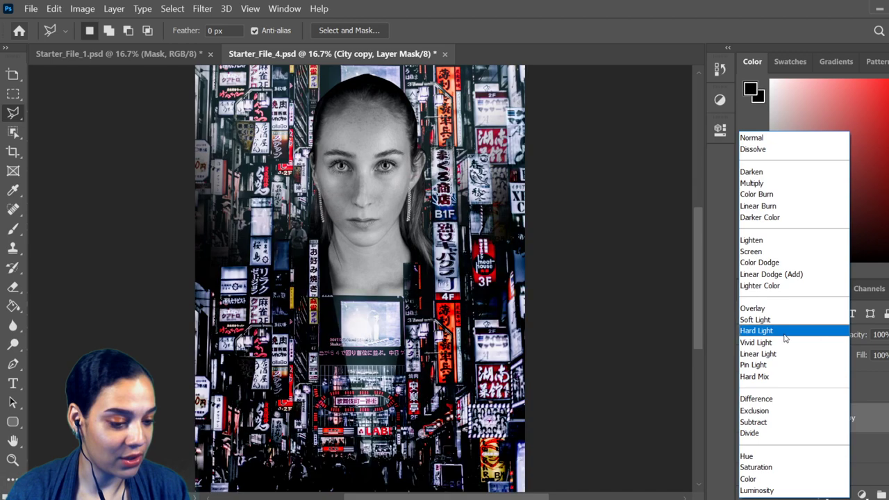
left_click(775, 254)
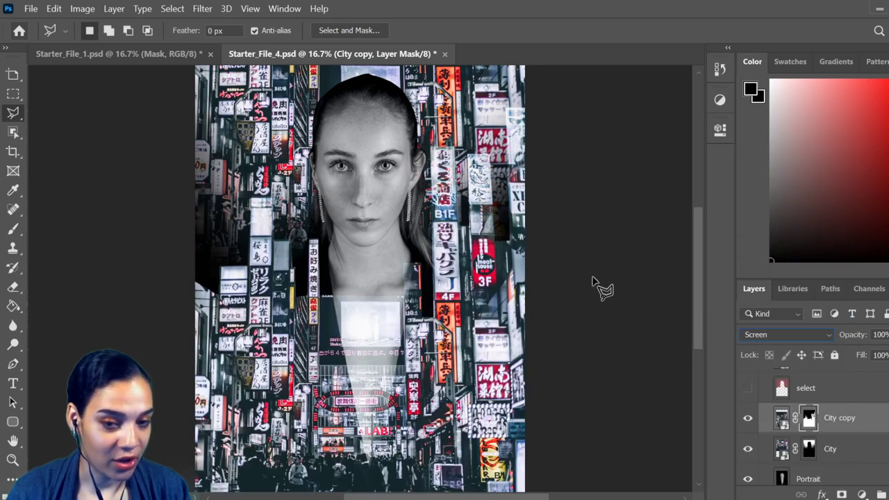
key("ctrl+minus")
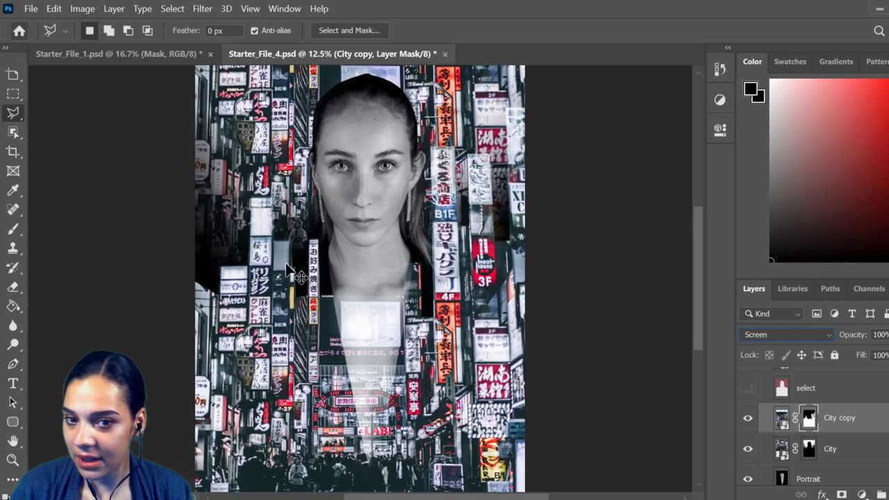
key("ctrl+plus")
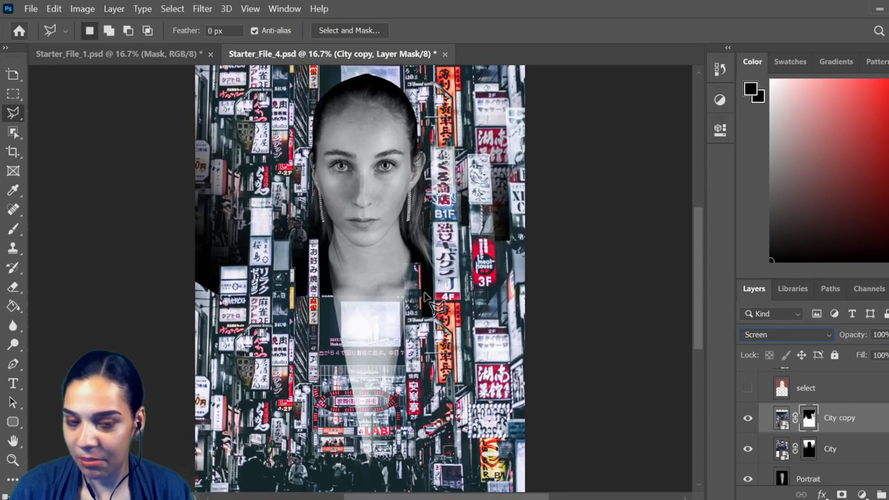
left_click(864, 457)
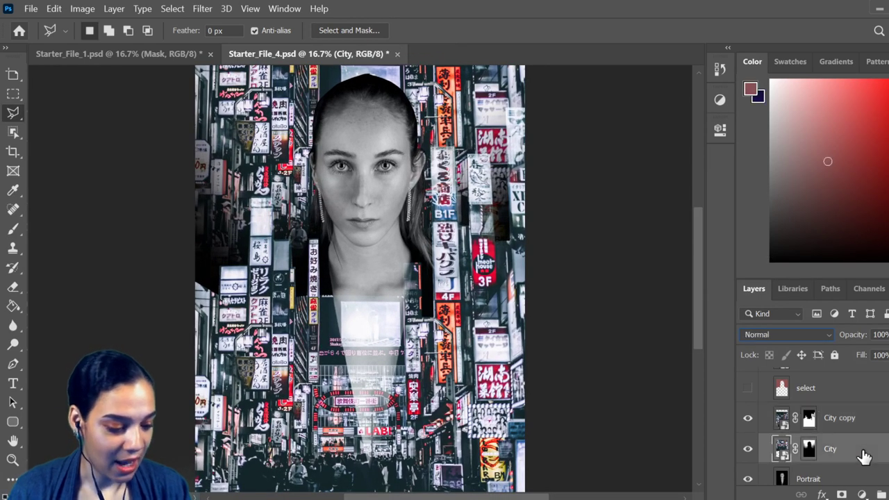
Try a 1700 px brush stroke on the City mask across the face, then undo it.
left_click(809, 450)
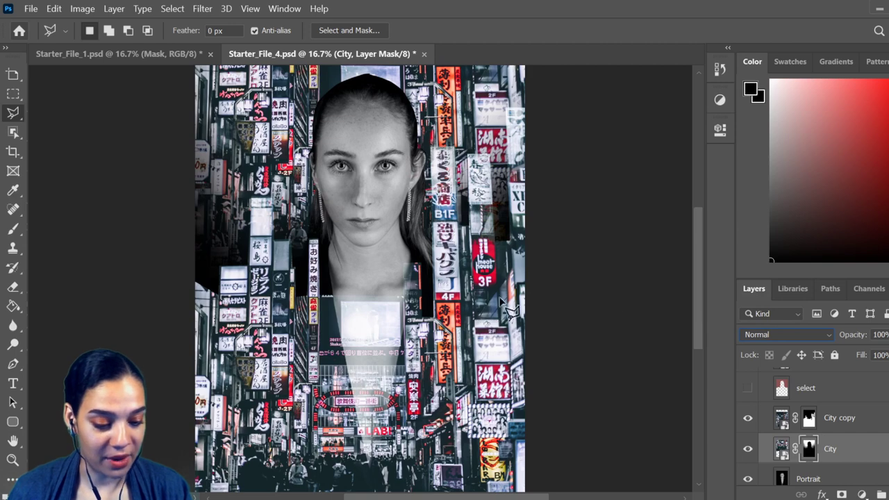
key("b")
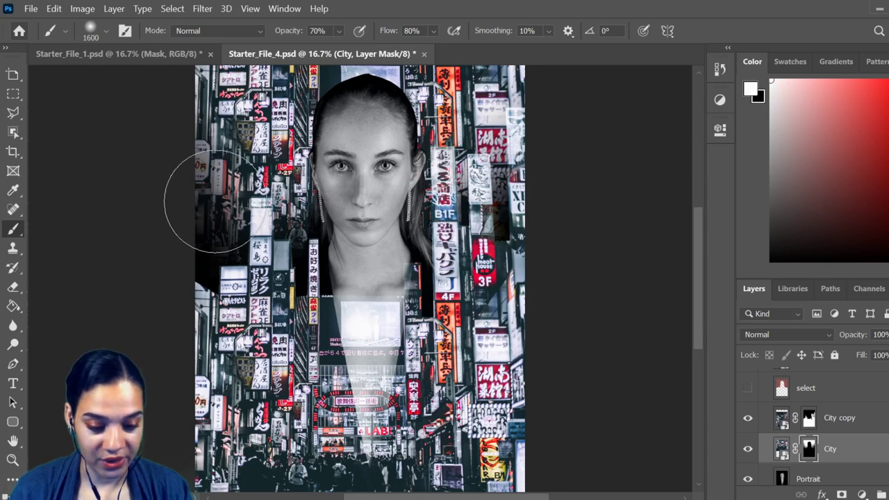
key("bracketright")
key("bracketright")
key("bracketright")
key("bracketright")
mouse_move(208, 212)
left_mouse_down()
mouse_move(250, 248)
mouse_move(330, 223)
left_mouse_up()
key("ctrl+z")
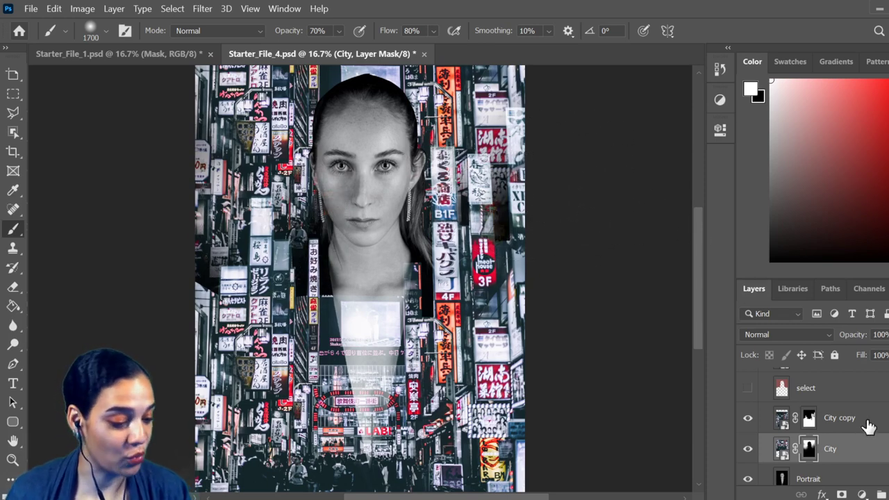
Paint black on the City copy mask over the upper-right signs and the chest.
left_click(807, 419)
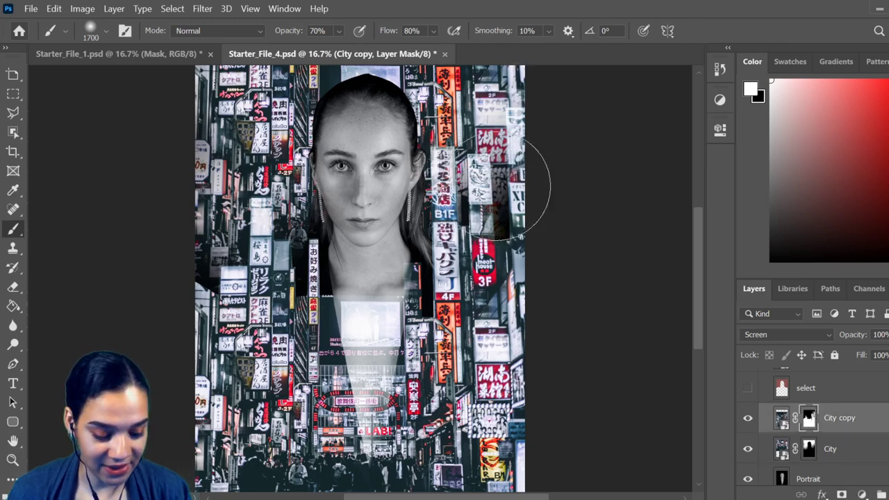
left_click(781, 259)
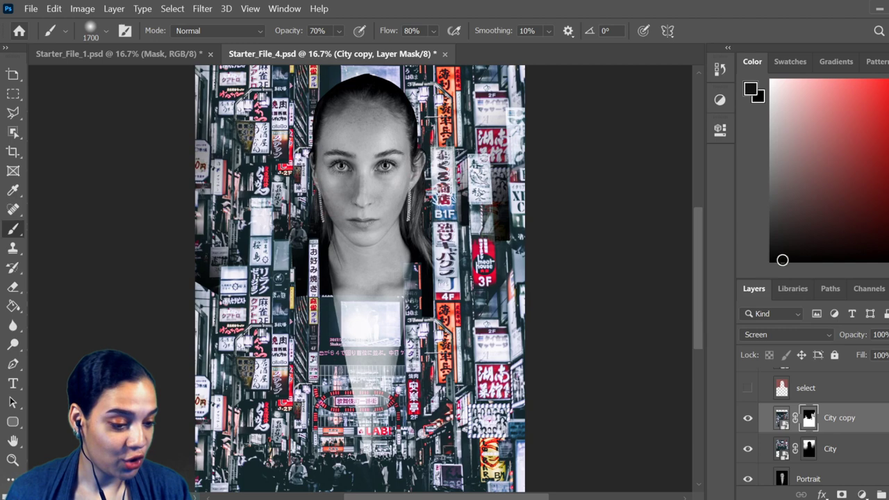
key("bracketleft")
mouse_move(526, 129)
left_mouse_down()
mouse_move(506, 169)
mouse_move(505, 149)
mouse_move(486, 147)
mouse_move(472, 201)
mouse_move(469, 177)
left_mouse_up()
key("bracketleft")
key("bracketleft")
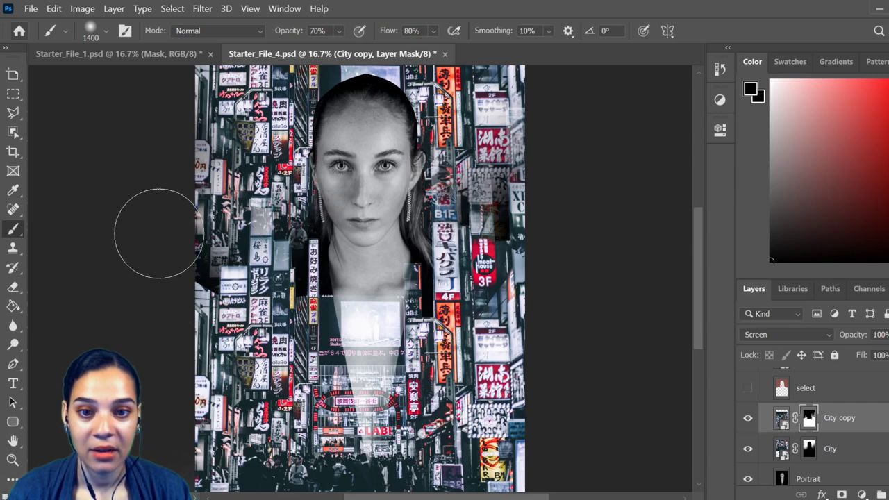
key("bracketleft")
key("bracketleft")
key("bracketleft")
key("bracketleft")
left_click_drag(367, 297, 372, 333)
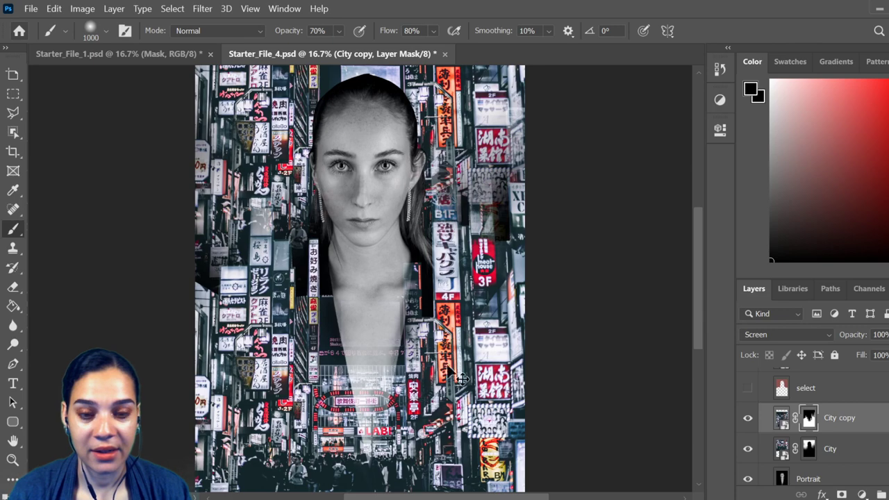
key("ctrl+minus")
key("ctrl+minus")
key("ctrl+plus")
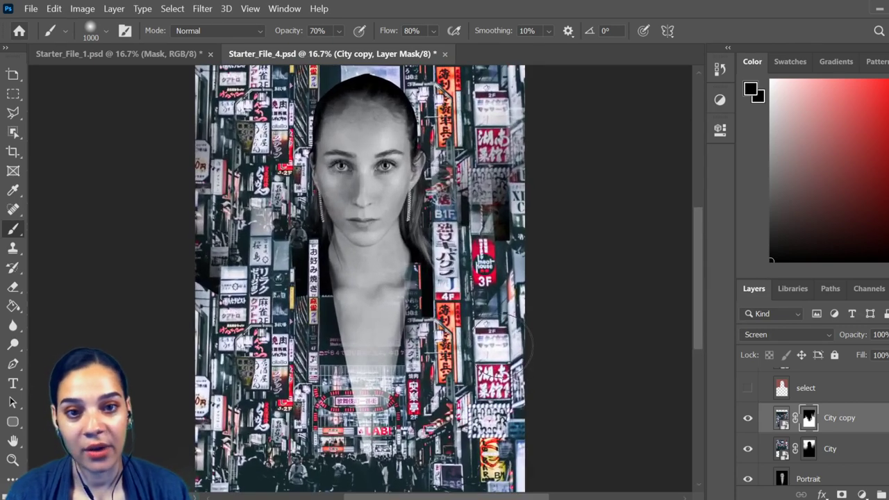
key("ctrl+minus")
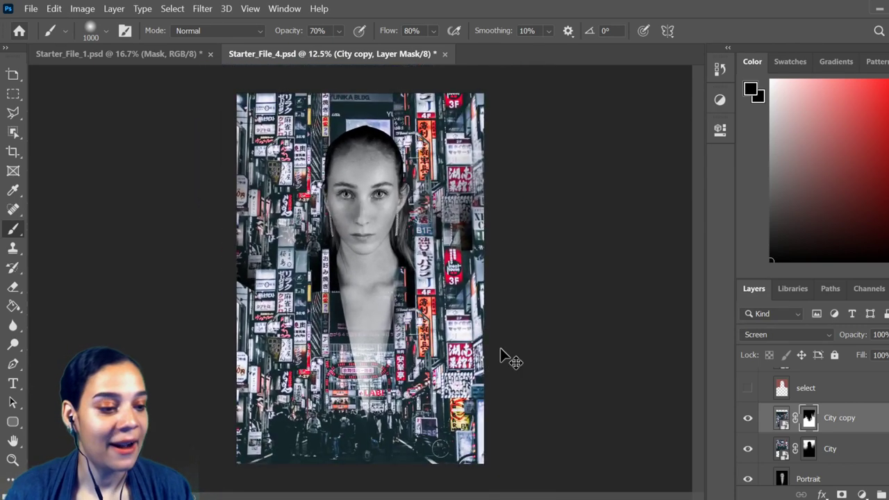
key("ctrl+plus")
scroll(785, 424, "down", 2)
scroll(788, 427, "up", 5)
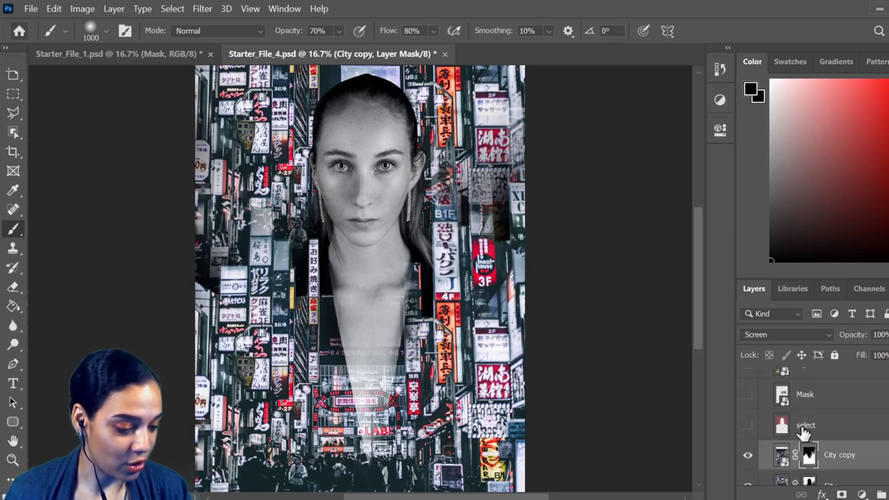
Show the Mask layer, then move and scale it to about 43% over the eyes.
left_click(748, 412)
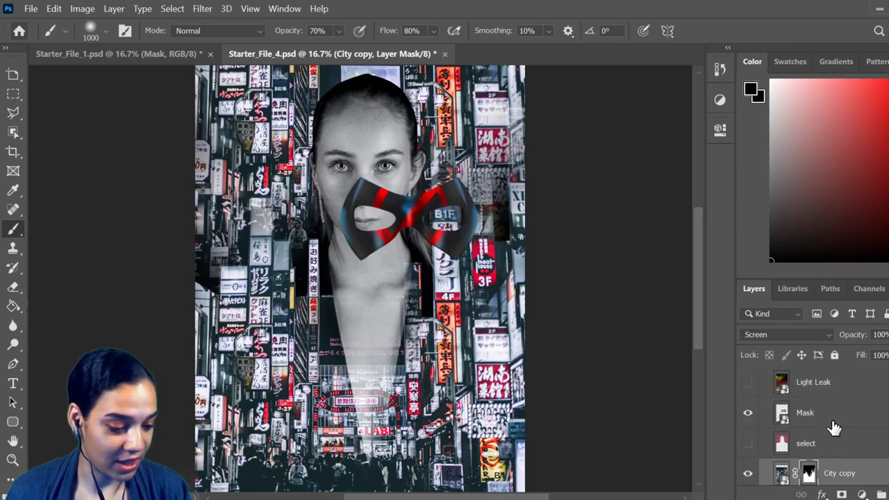
left_click(835, 422)
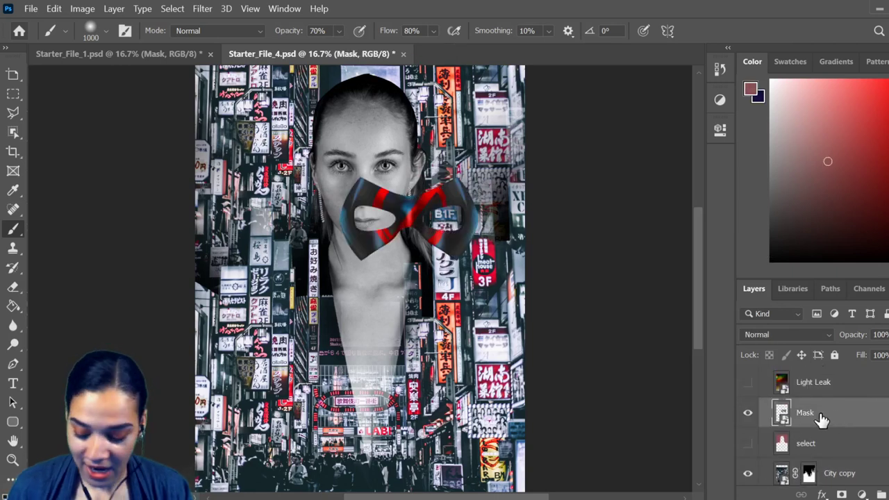
key("ctrl+t")
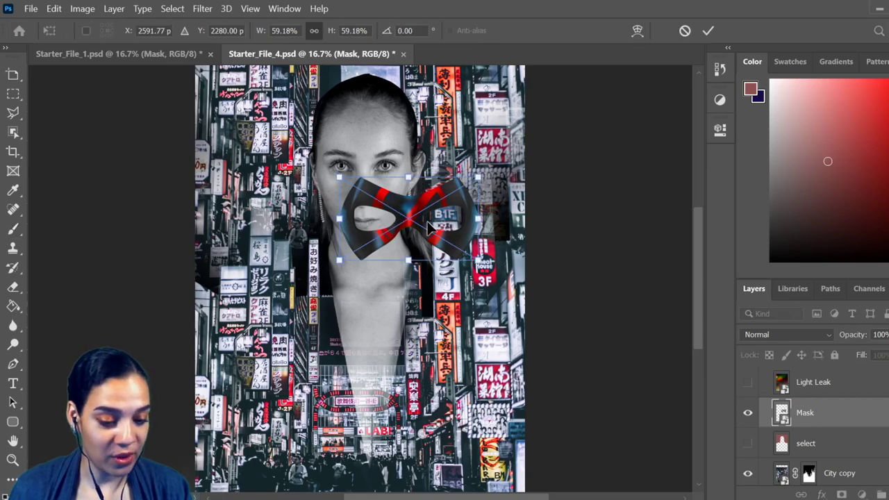
left_click_drag(428, 227, 380, 172)
key("ctrl+plus")
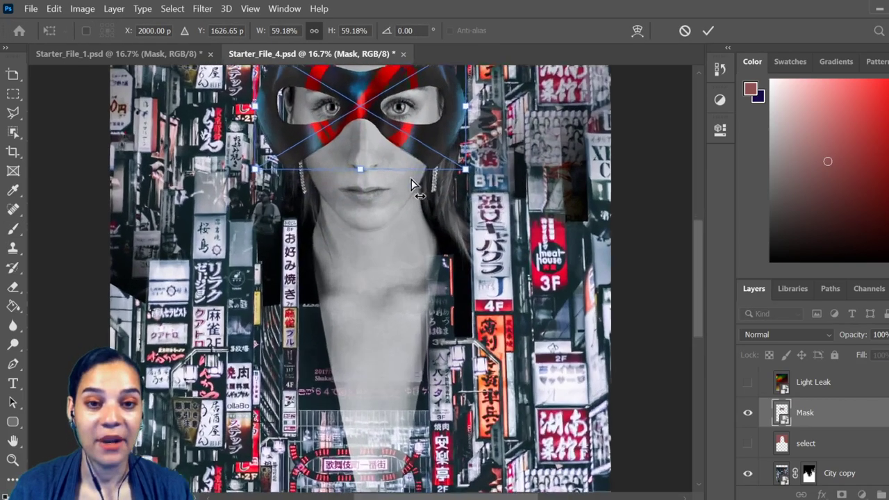
key("ctrl+plus")
left_click_drag(462, 284, 473, 358)
left_click_drag(531, 173, 487, 191)
mouse_move(468, 251)
left_mouse_down()
mouse_move(440, 268)
mouse_move(500, 257)
mouse_move(467, 263)
left_mouse_up()
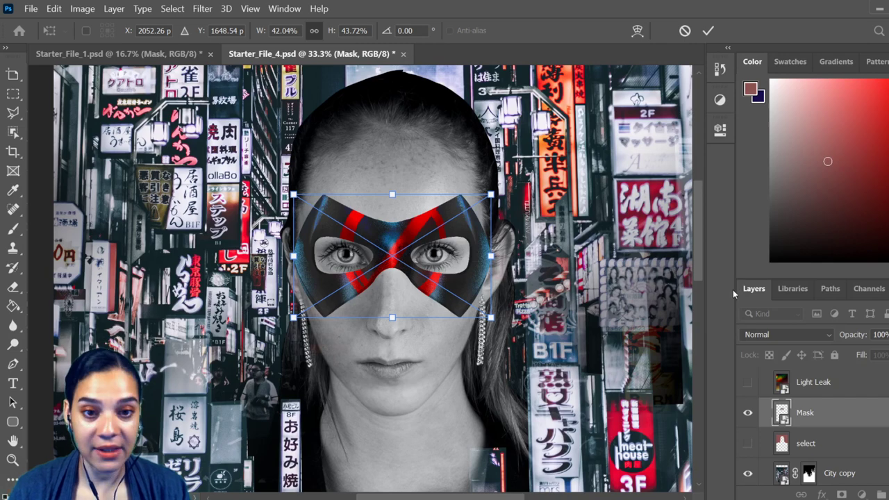
key("Return")
key("b")
left_click(854, 446)
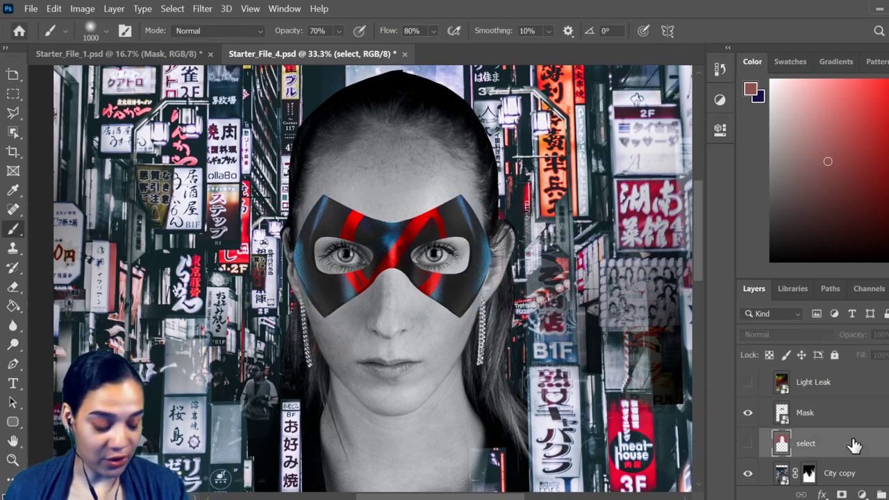
Create a 'shadow' layer and paint soft black along the mask's inner edge.
key("ctrl+shift+n")
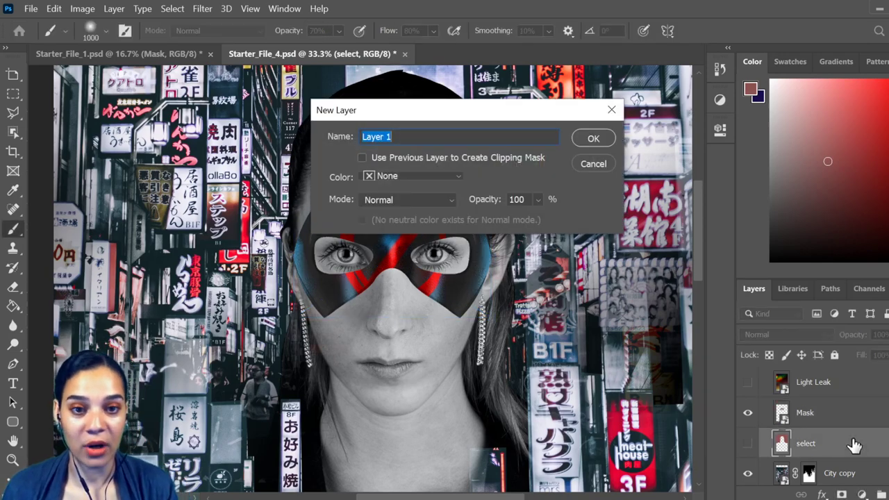
type("s")
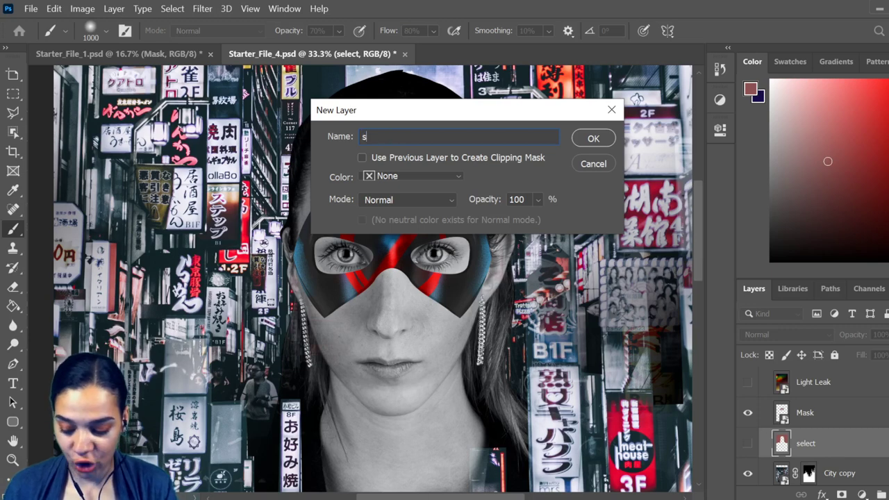
type("hadow")
key("Return")
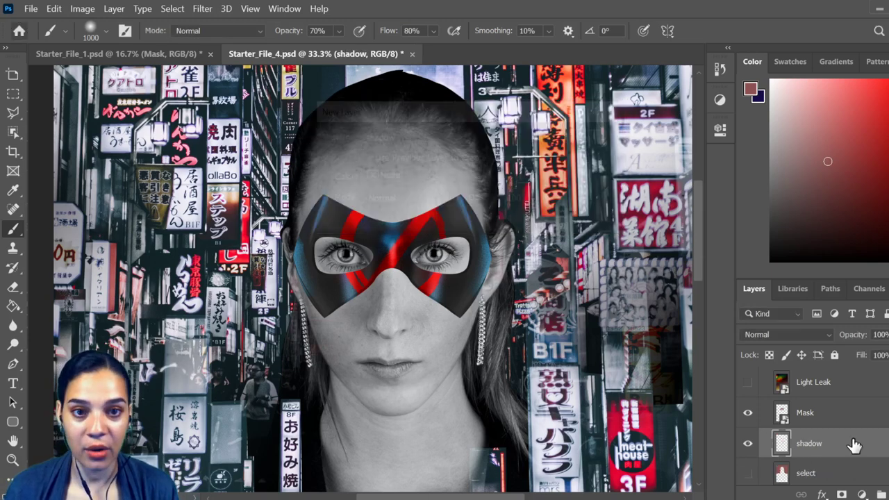
left_click_drag(871, 202, 769, 263)
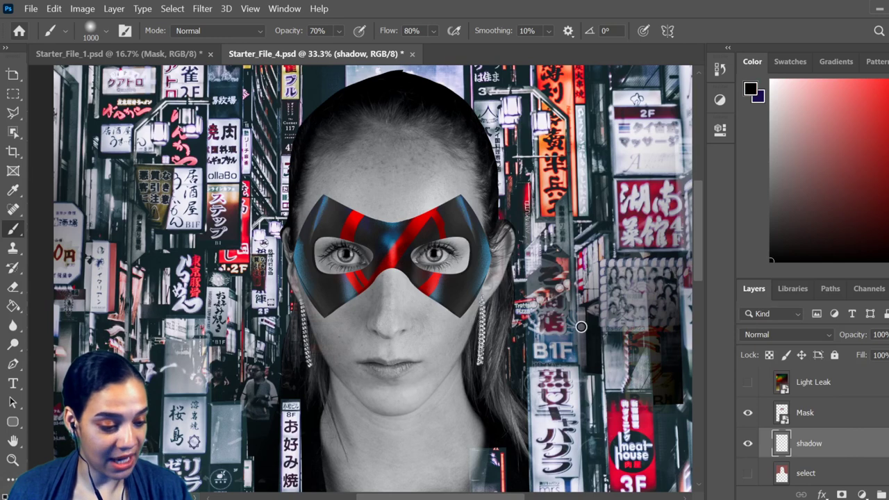
key("bracketleft")
key("bracketleft")
key("bracketleft")
key("bracketleft")
key("bracketleft")
key("bracketleft")
key("bracketleft")
key("bracketleft")
key("bracketleft")
key("bracketleft")
key("bracketleft")
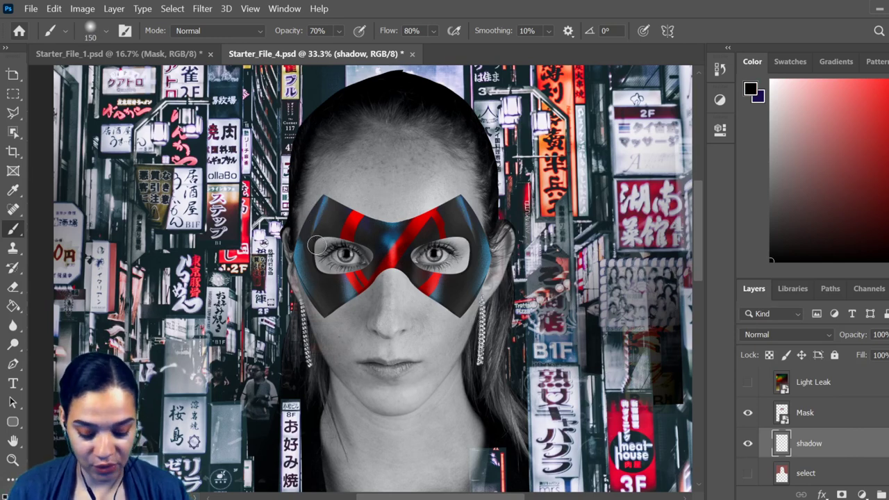
left_click_drag(322, 244, 467, 247)
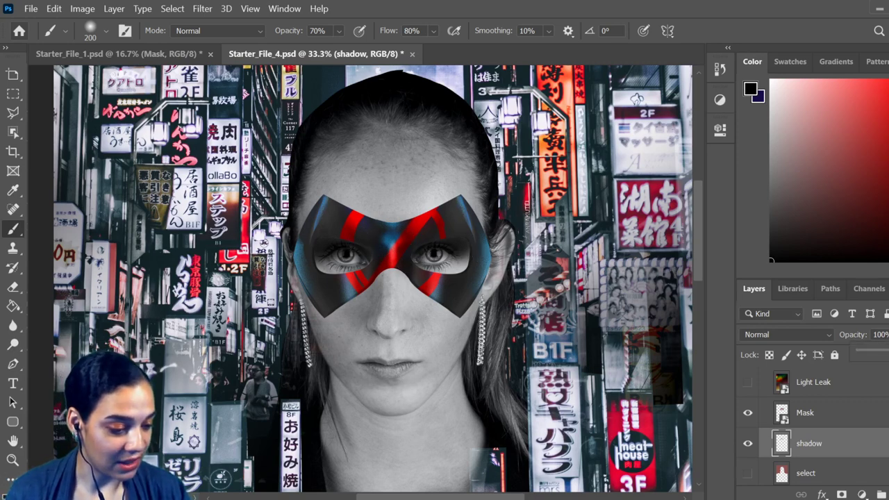
Add a drop shadow to the Mask layer with 30 px distance and a 90° angle.
double_click(845, 420)
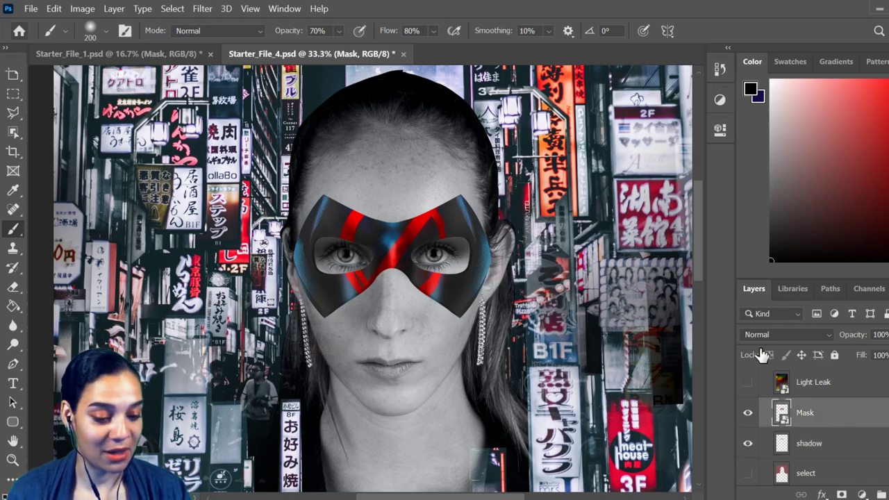
left_click_drag(545, 27, 675, 45)
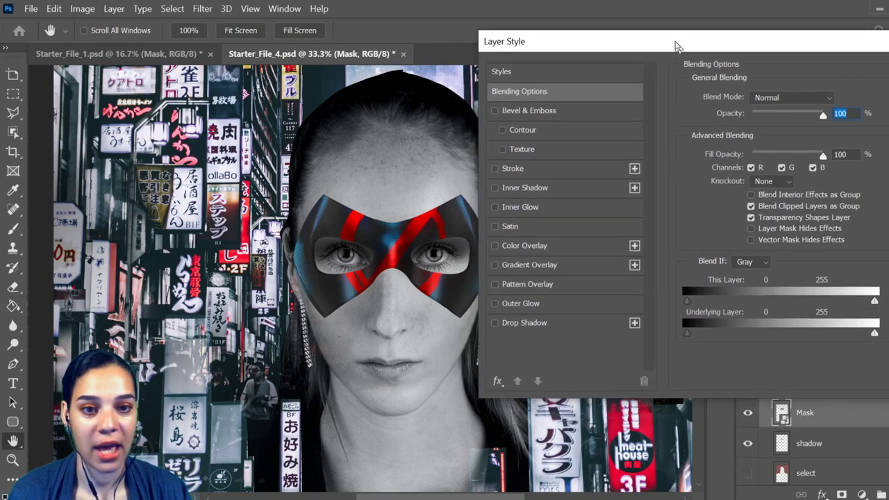
left_click(579, 325)
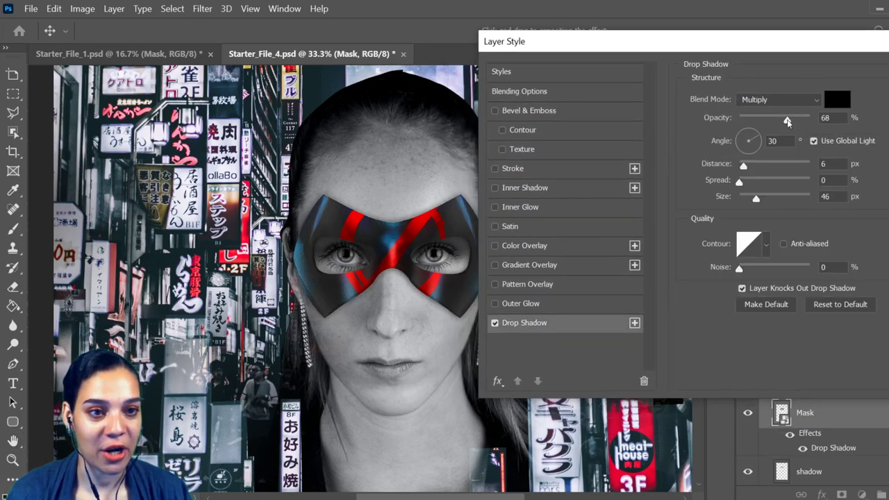
left_click_drag(787, 121, 784, 123)
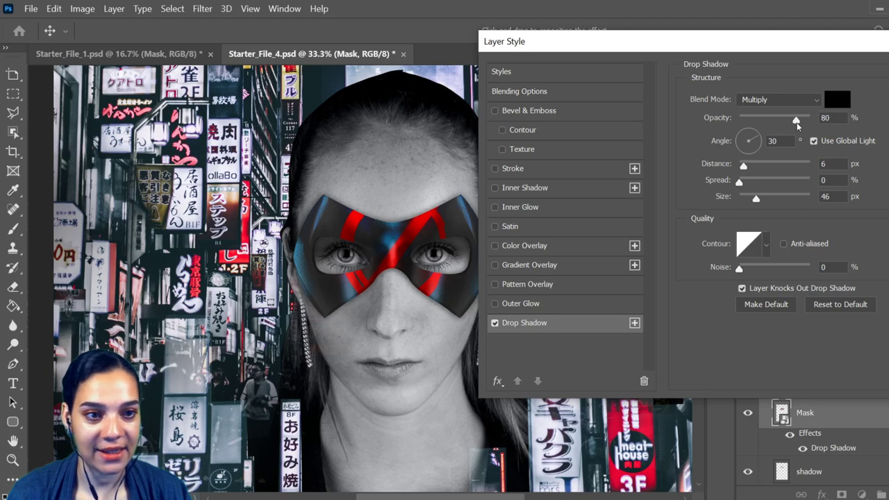
left_click_drag(744, 165, 761, 164)
left_click(767, 142)
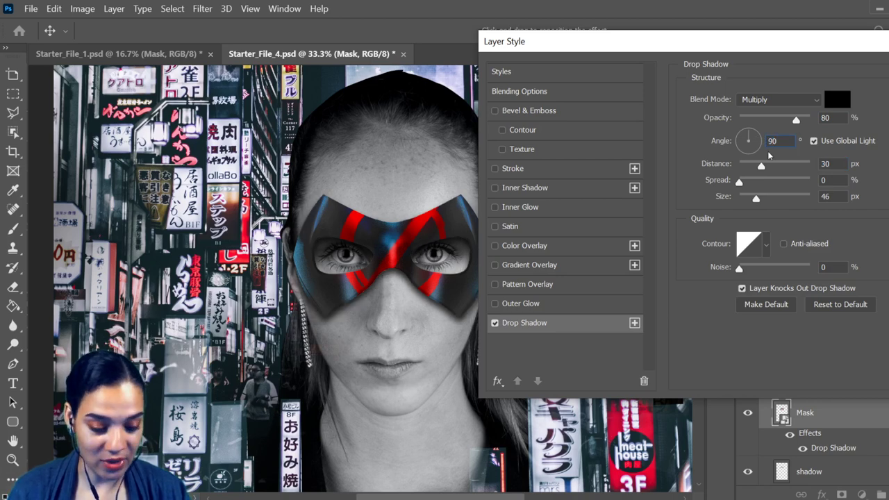
key("Return")
key("b")
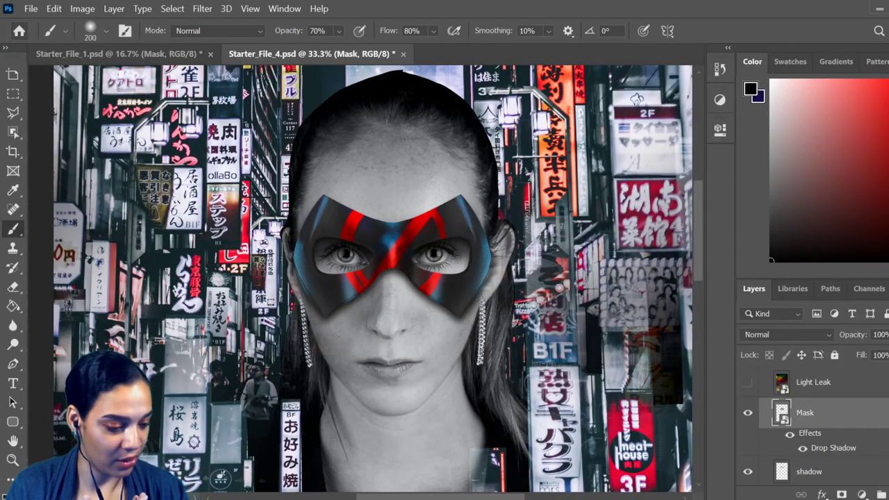
Lower the mask's drop shadow opacity to 52% and accept the style.
double_click(882, 457)
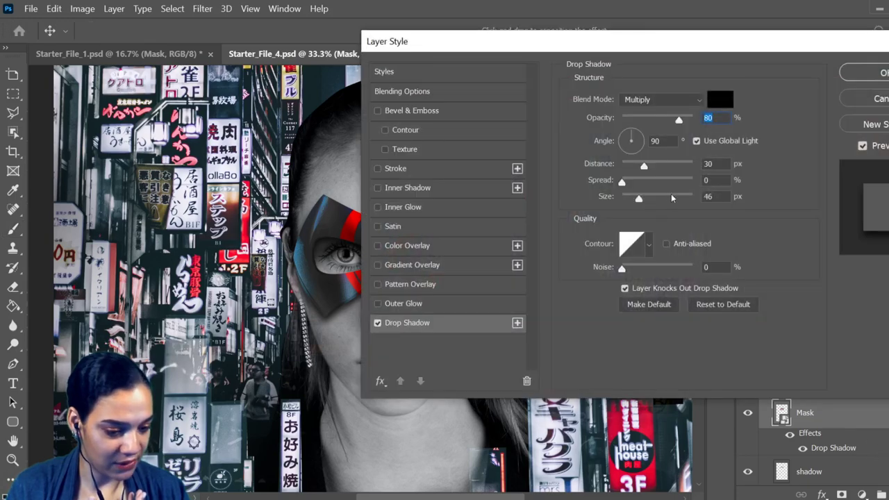
left_click_drag(645, 47, 820, 69)
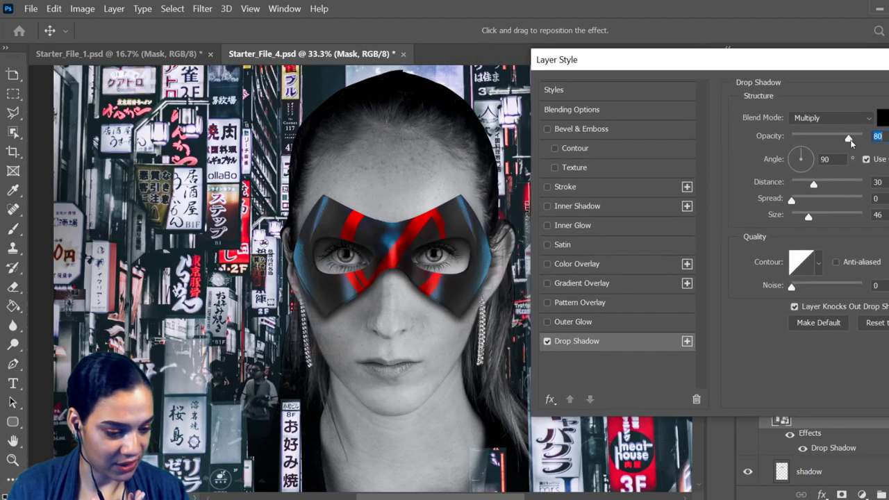
left_click_drag(850, 139, 834, 147)
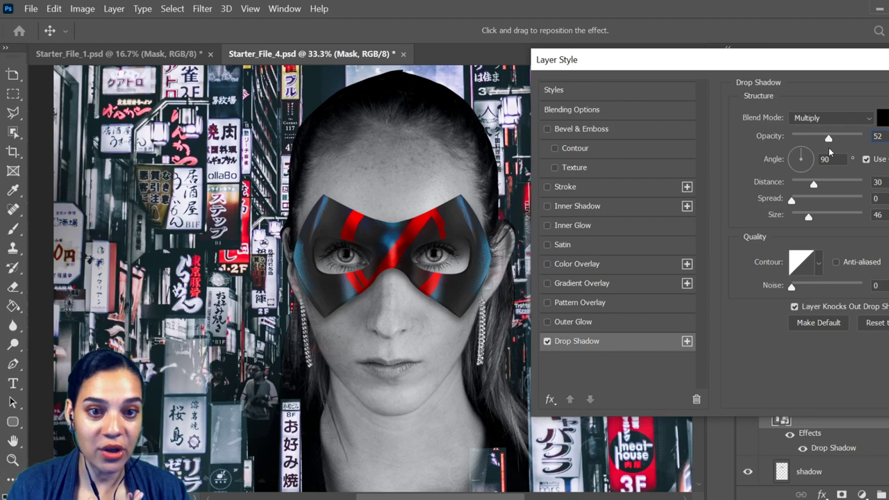
left_click_drag(858, 68, 670, 50)
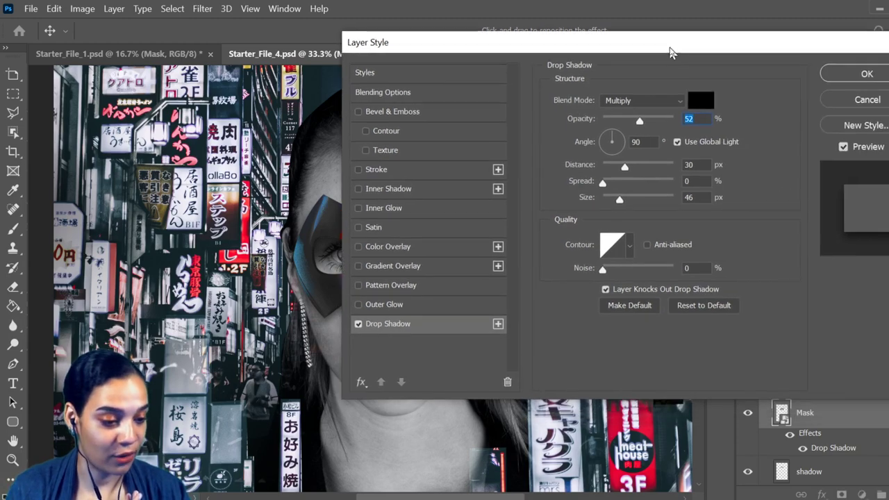
left_click(843, 74)
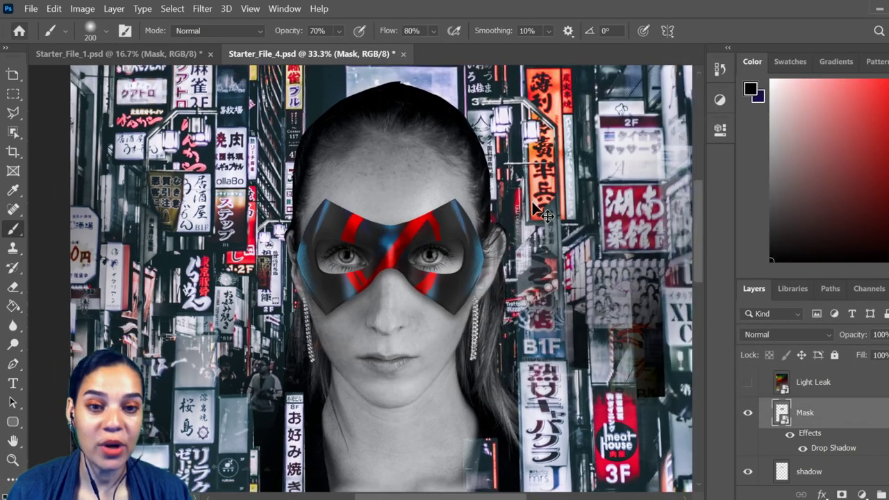
Zoom out to see the whole poster and make the Light Leak layer visible.
key("ctrl+minus")
key("ctrl+minus")
key("ctrl+minus")
key("ctrl+minus")
key("ctrl+plus")
key("ctrl+plus")
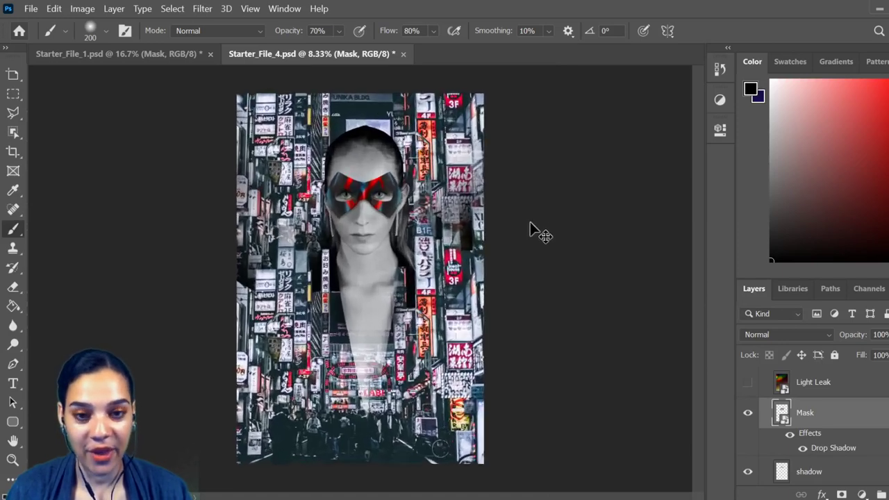
key("ctrl+minus")
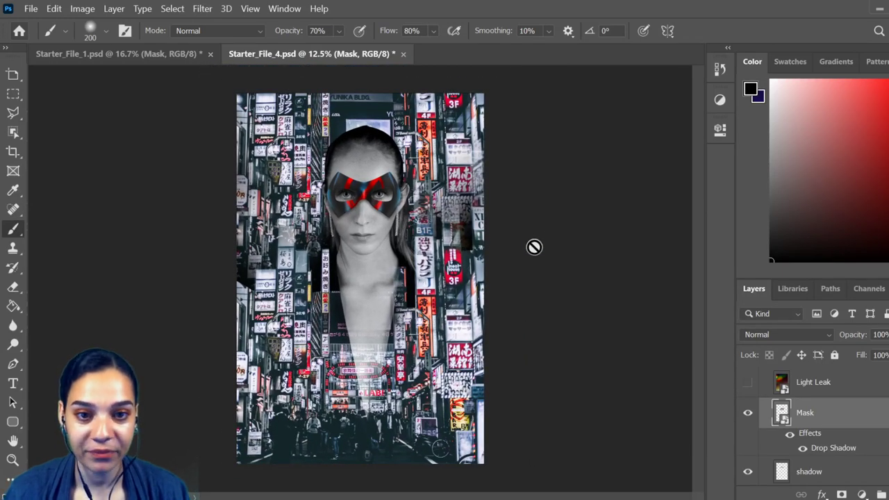
scroll(867, 417, "down", 4)
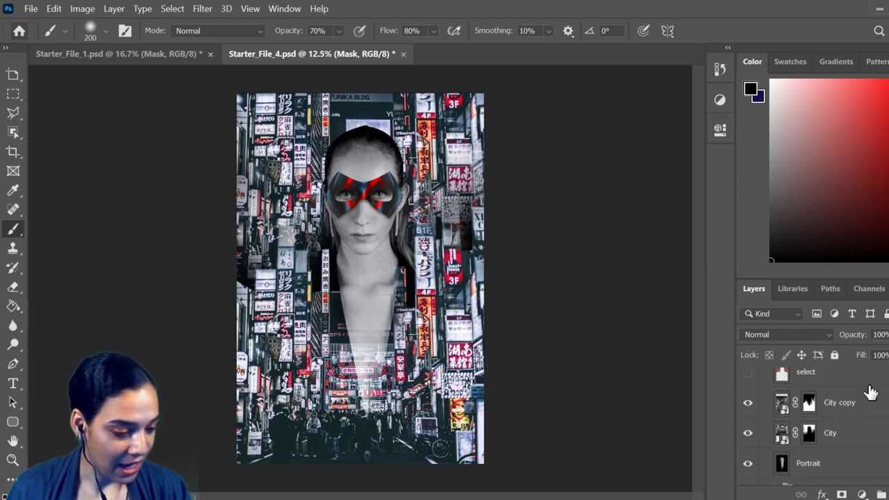
scroll(871, 393, "up", 4)
scroll(870, 392, "up", 1)
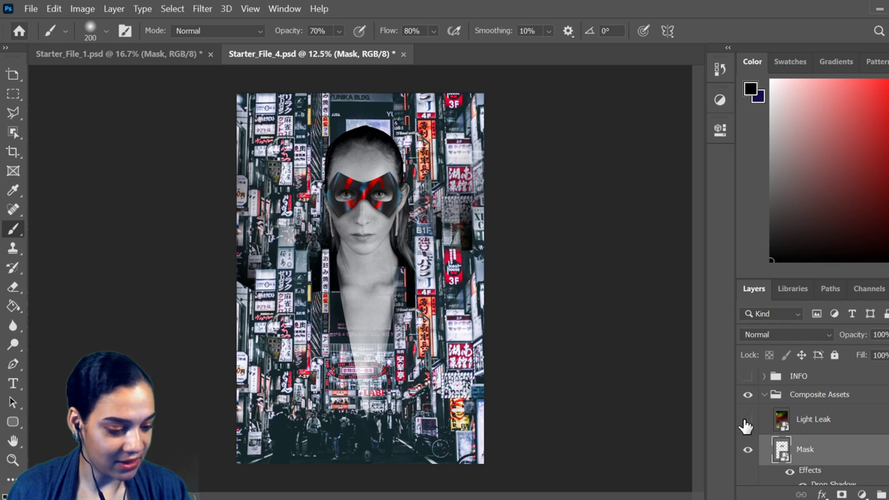
left_click(747, 420)
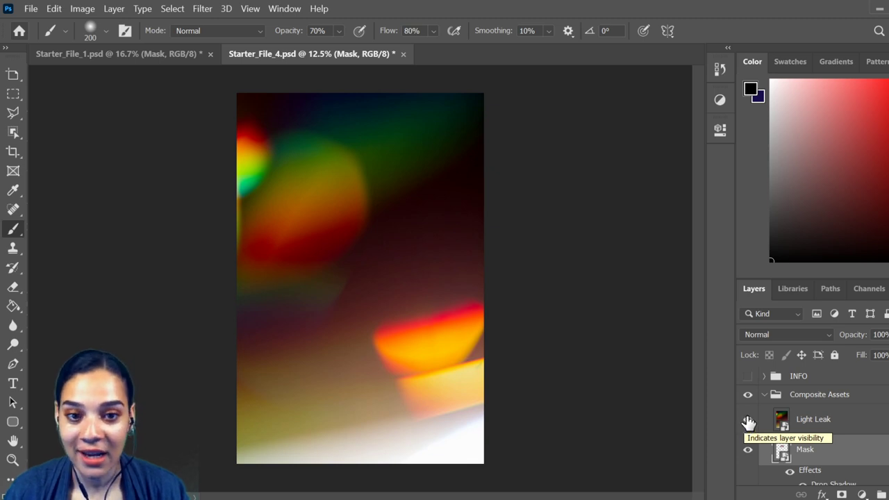
Set the Light Leak layer's blend mode to Screen, after briefly trying Normal.
left_click(846, 423)
left_click(794, 336)
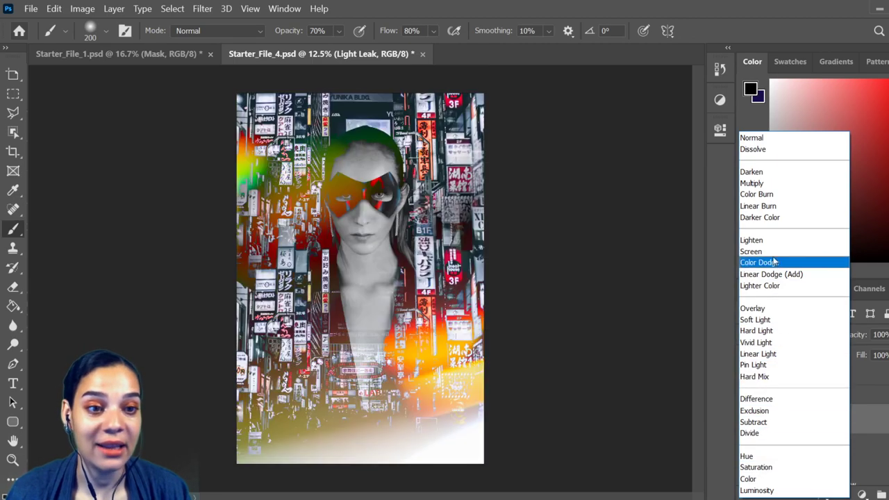
key("Escape")
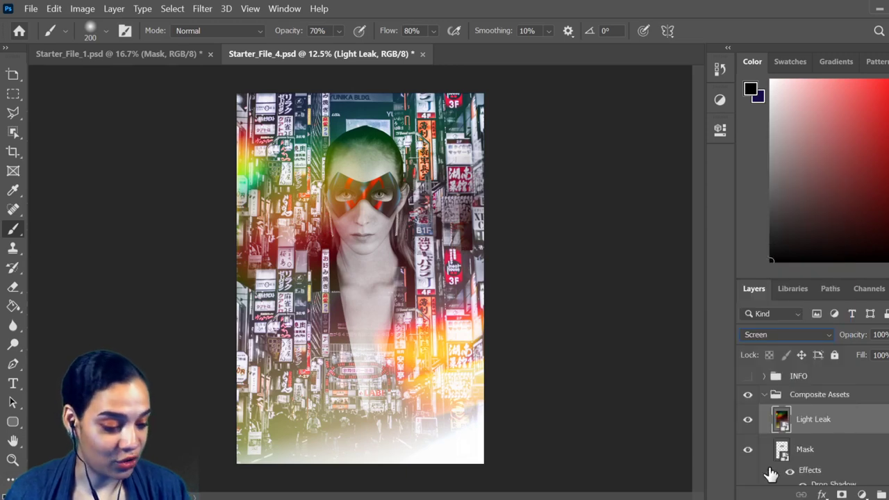
left_click(779, 336)
left_click(757, 137)
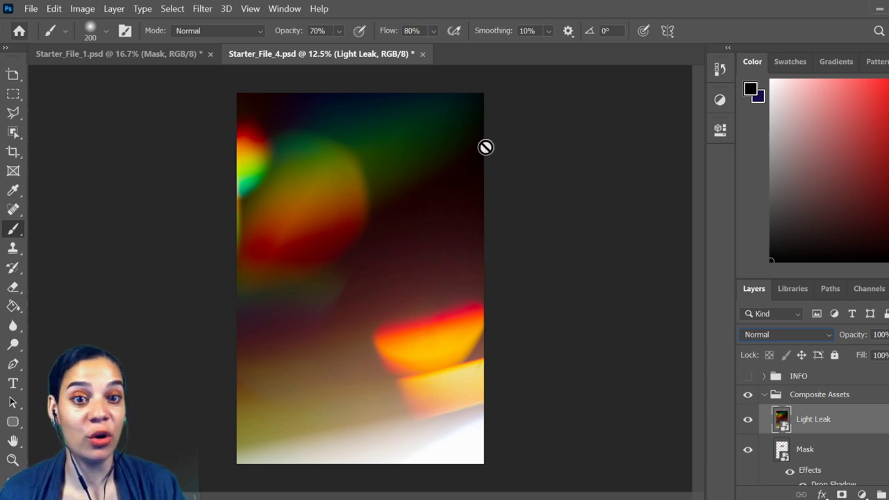
left_click(755, 334)
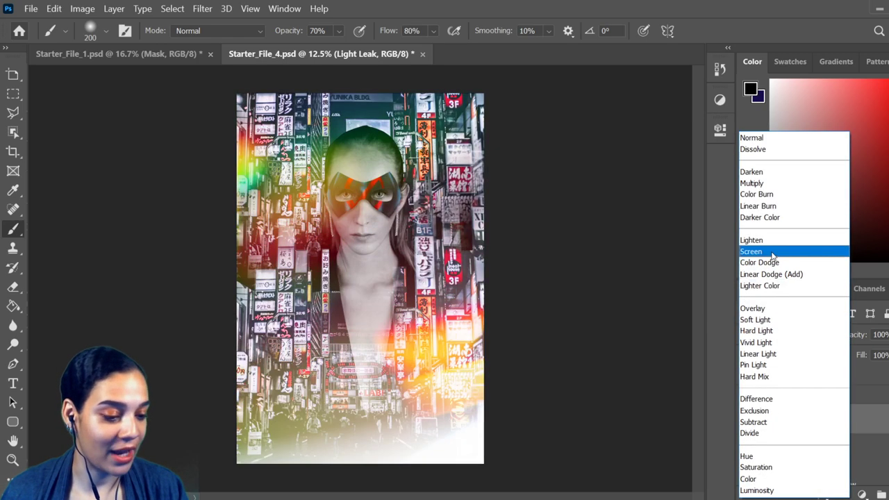
left_click(752, 251)
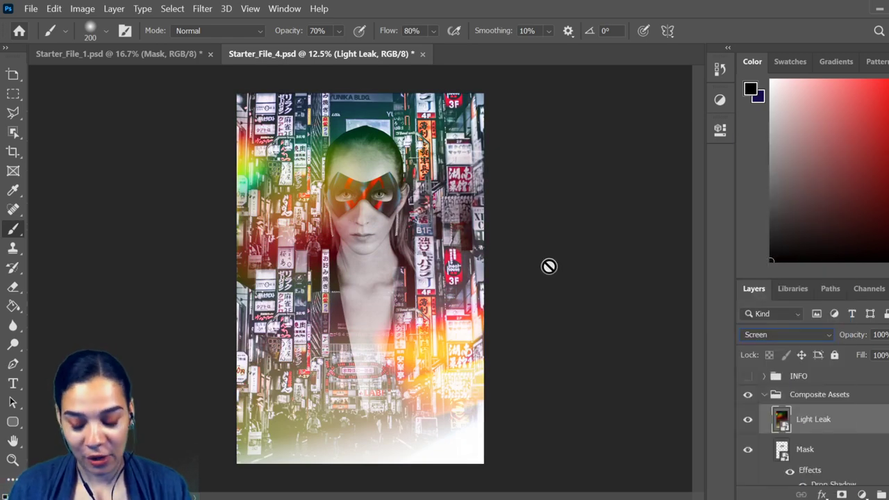
key("ctrl+plus")
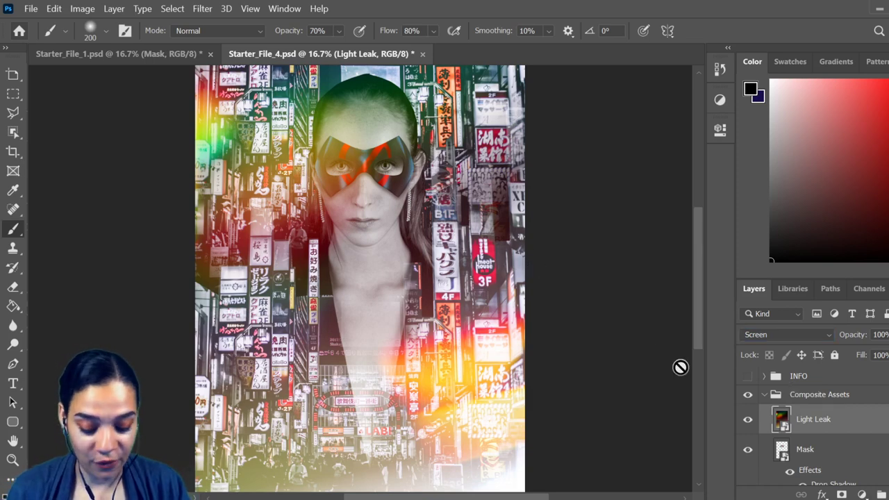
Zoom to 16.7% and view the finished composite in Full Screen Mode, recentred.
scroll(666, 367, "down", 3)
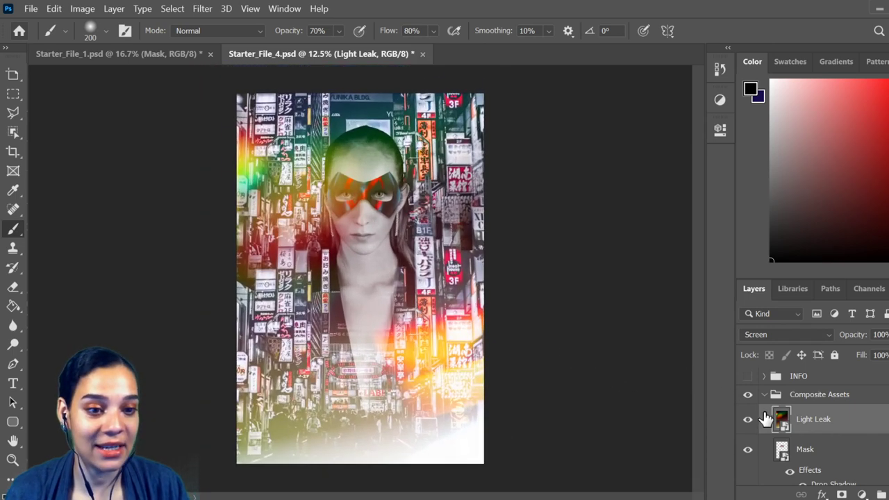
scroll(826, 424, "down", 5)
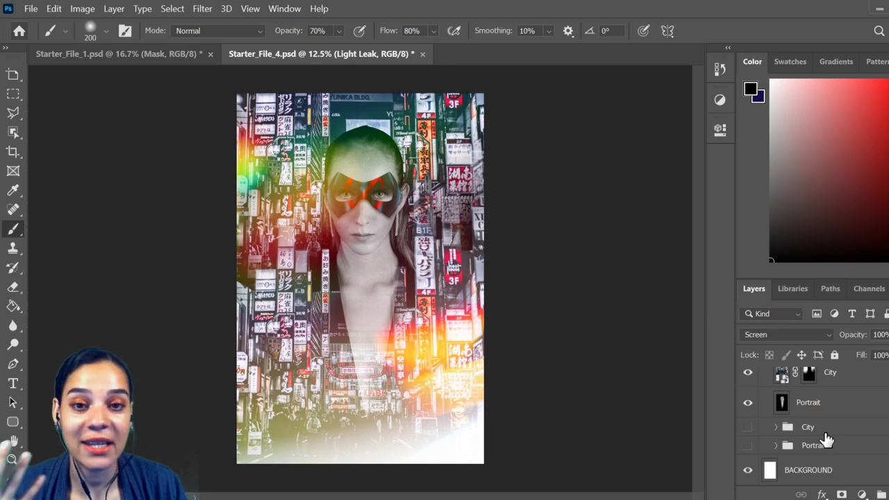
scroll(825, 438, "up", 1)
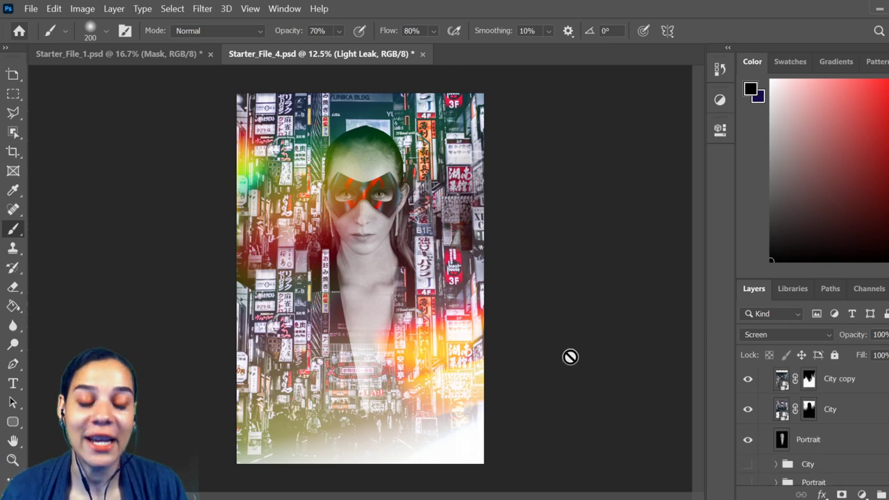
key("ctrl+plus")
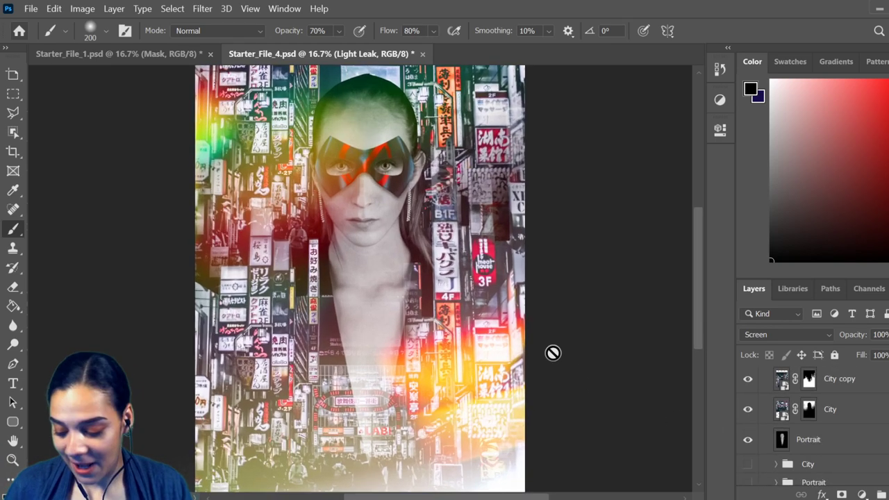
key("f")
key("f")
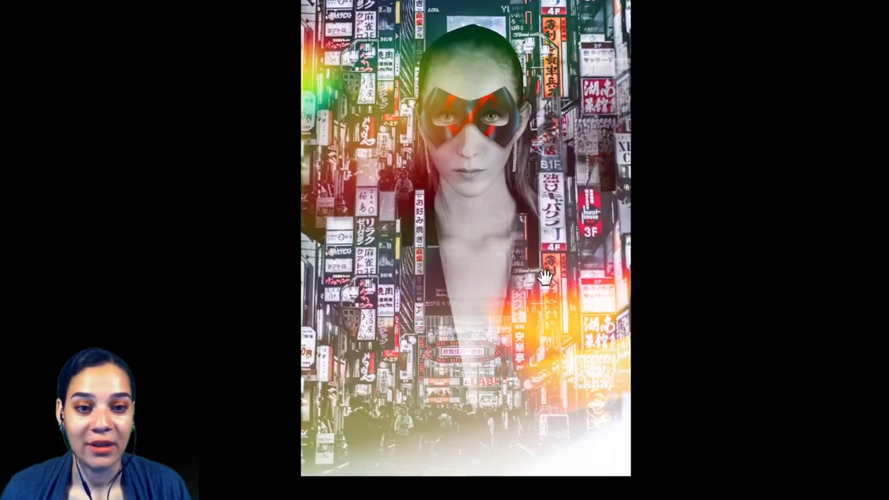
left_click_drag(544, 277, 531, 334)
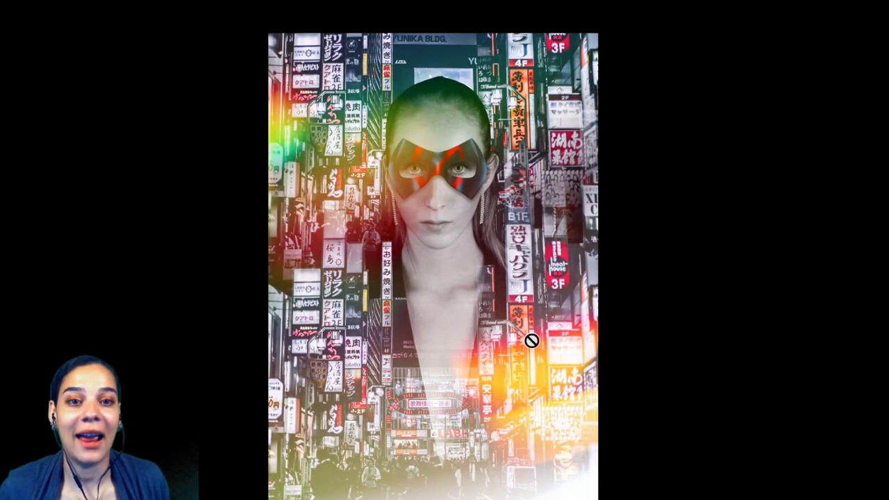